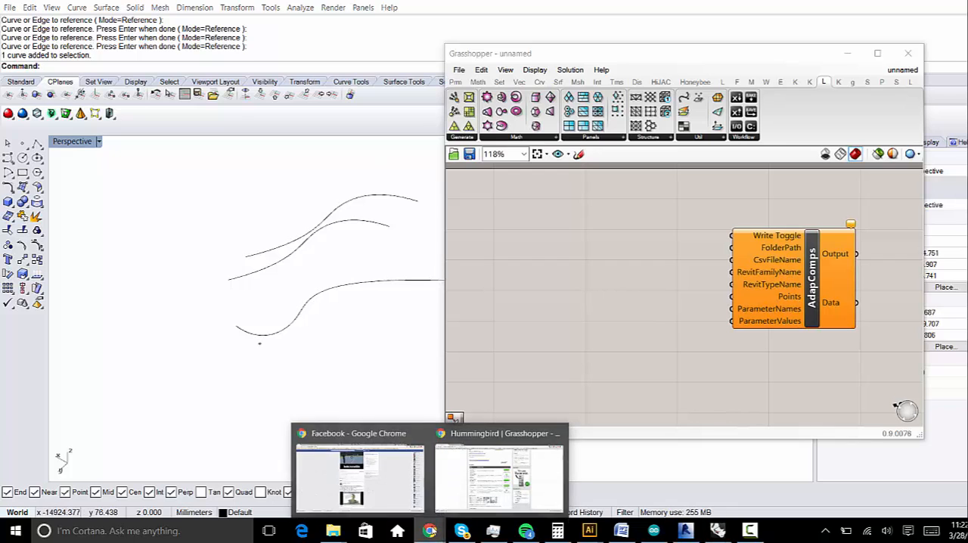
- Switch to the Hummingbird page on food4Rhino and review its description, software requirements and available downloads
left_click(499, 475)
scroll(334, 238, "up", 4)
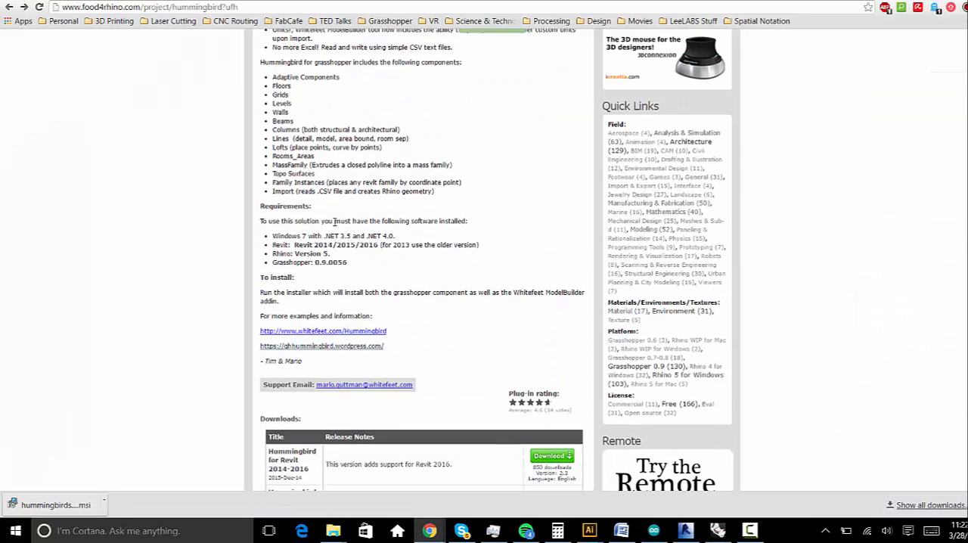
scroll(338, 217, "up", 4)
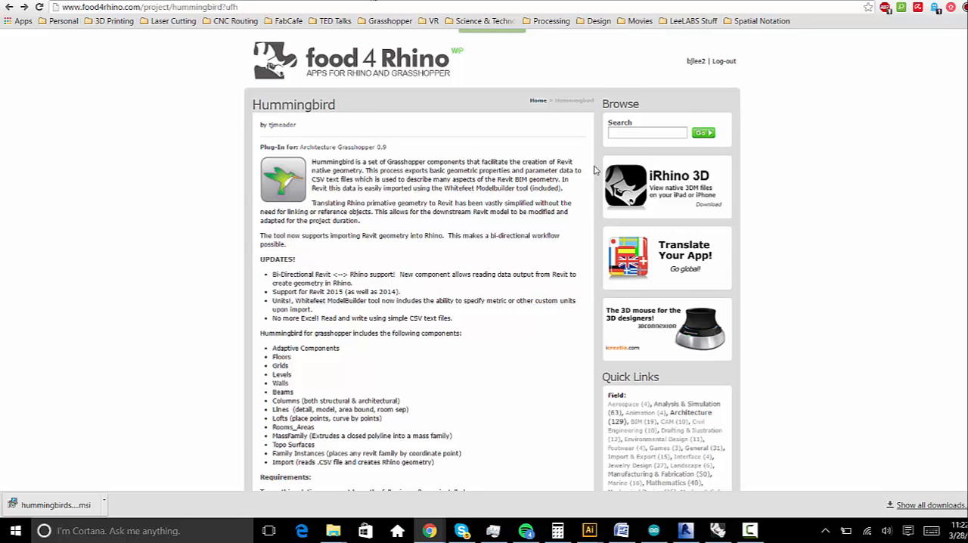
scroll(596, 170, "down", 1)
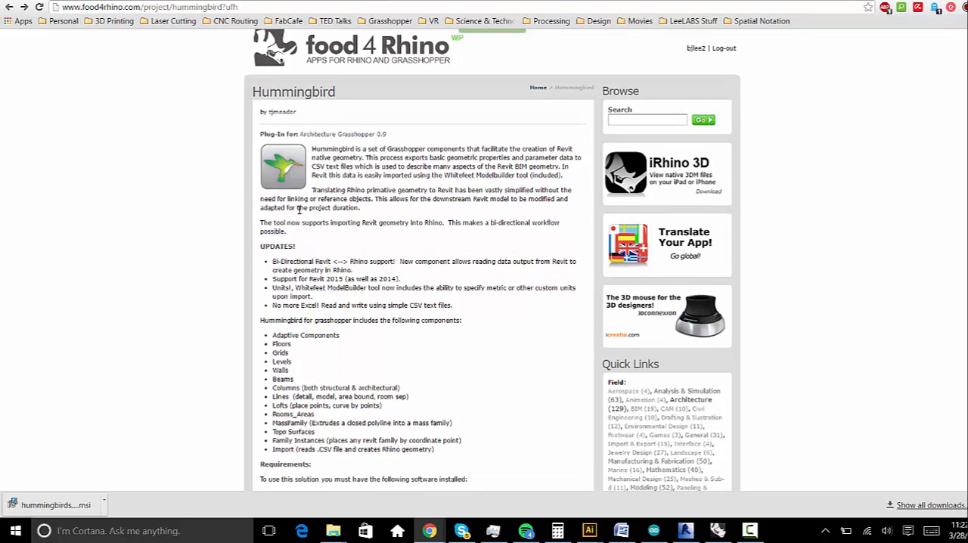
scroll(303, 178, "down", 5)
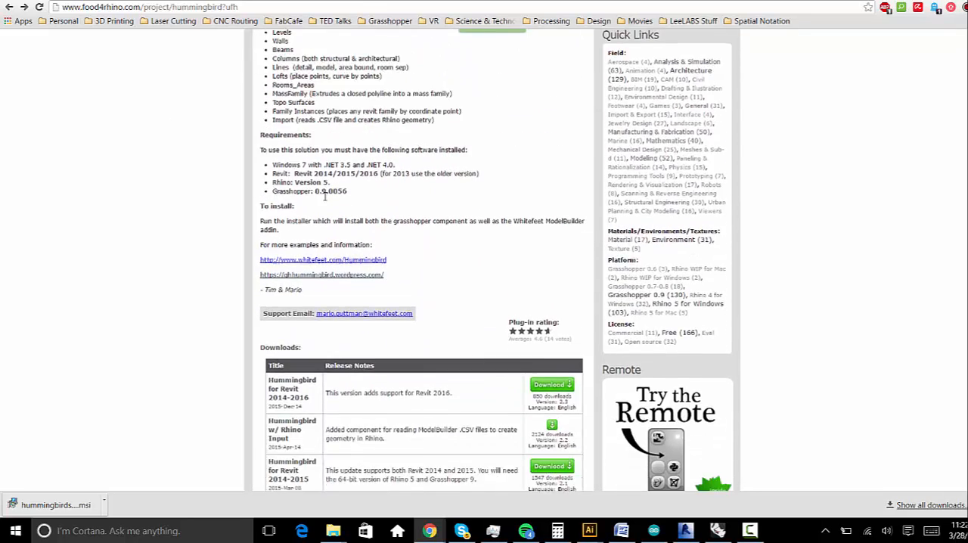
mouse_move(295, 391)
left_mouse_down()
mouse_move(269, 391)
mouse_move(310, 393)
left_mouse_up()
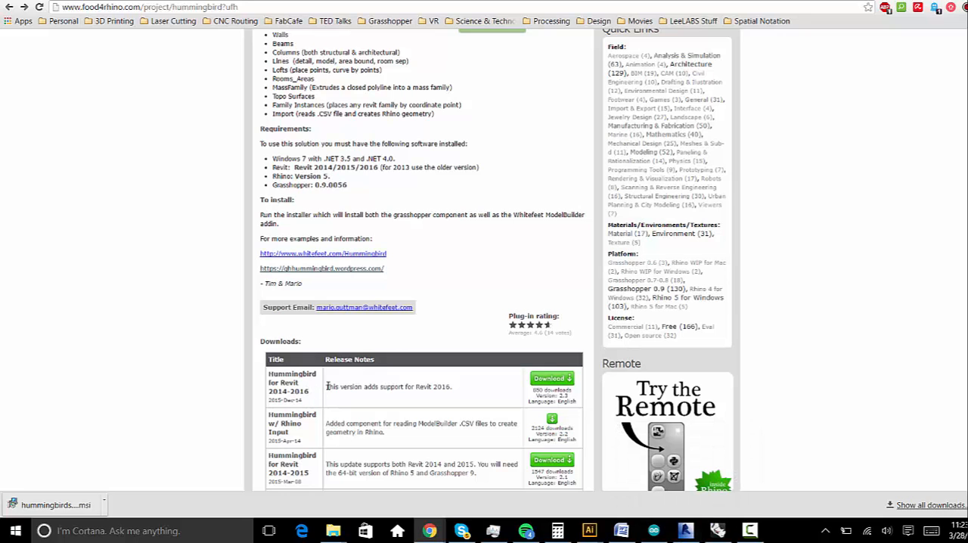
scroll(462, 422, "up", 5)
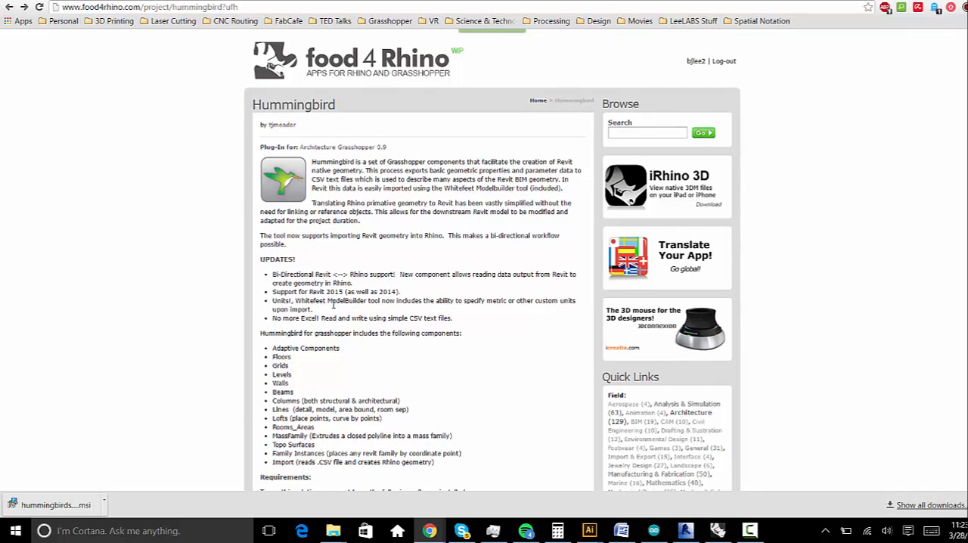
- Examine the list of Grasshopper components included in Hummingbird, from Adaptive Components through Import
left_click_drag(288, 339, 348, 409)
left_click(285, 354)
left_click_drag(282, 350, 327, 412)
left_click(327, 412)
left_click_drag(284, 384, 292, 429)
left_click(324, 451)
left_click_drag(340, 348, 278, 344)
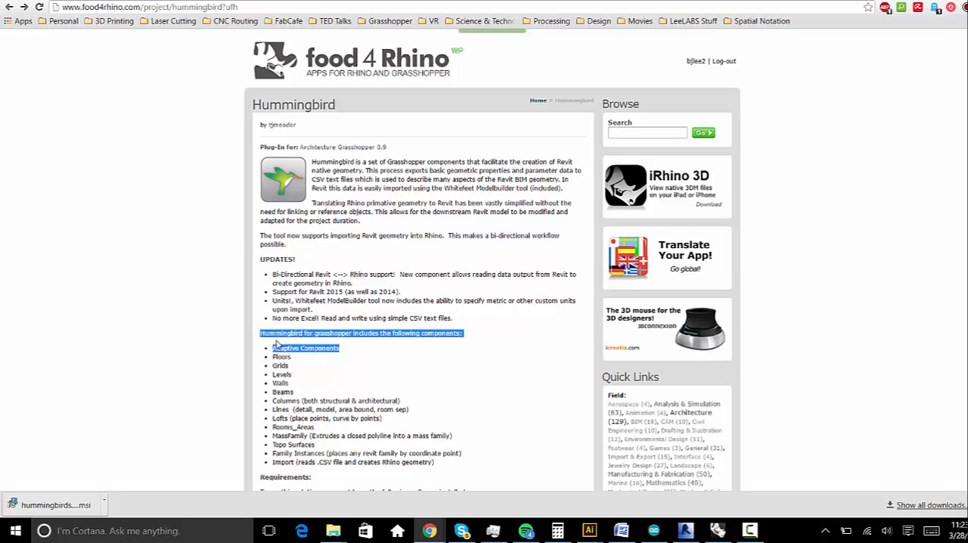
left_click(281, 349)
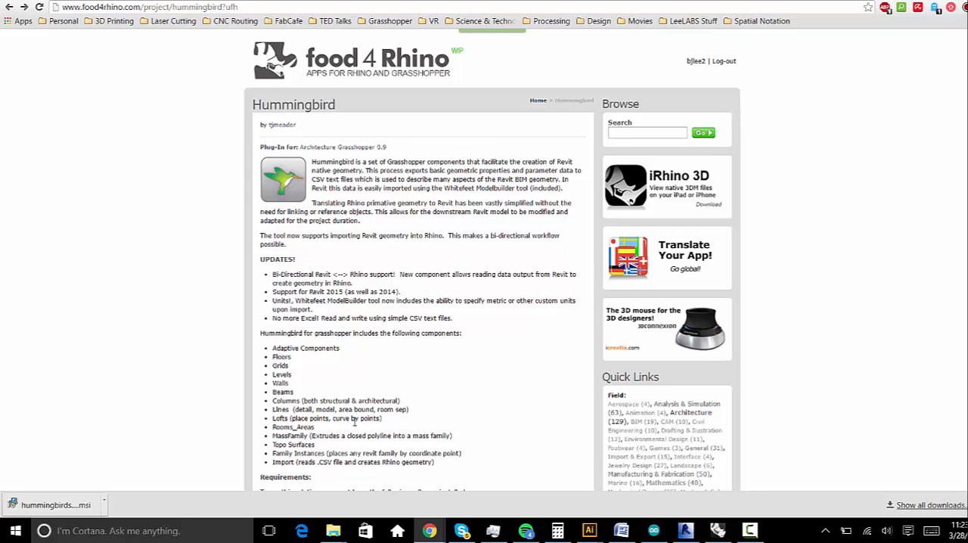
- Return to Rhino, widen the Grasshopper window and bring up the Hummingbird component set
left_click(718, 531)
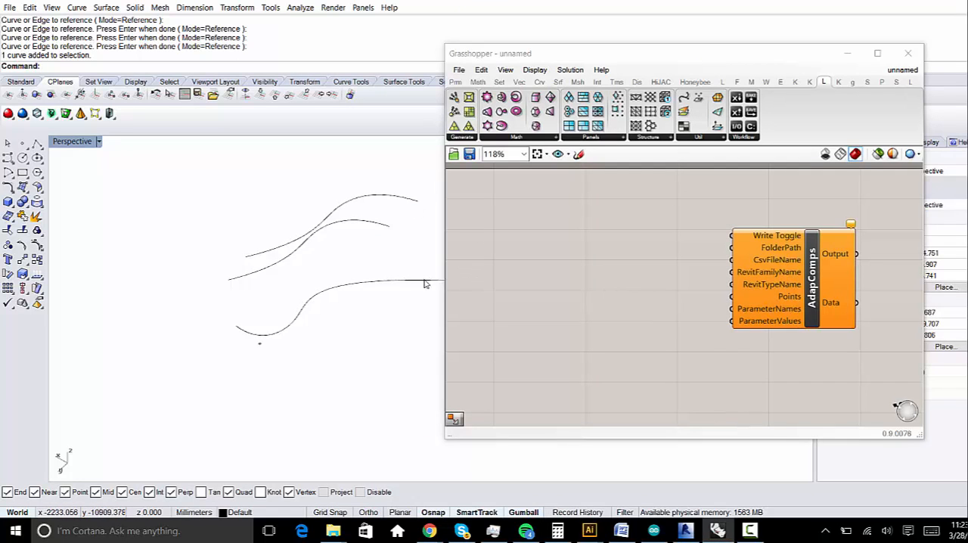
left_click_drag(441, 273, 426, 273)
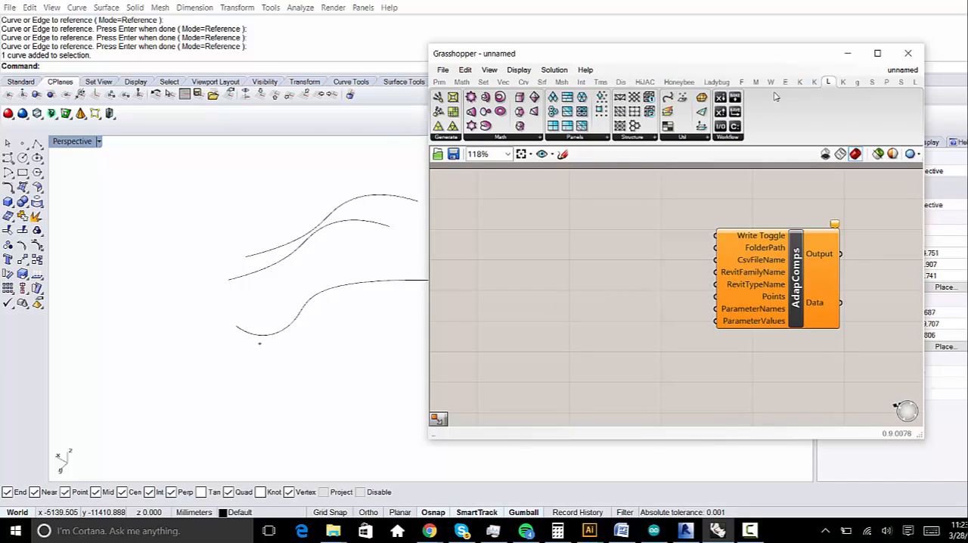
left_click_drag(426, 174, 341, 175)
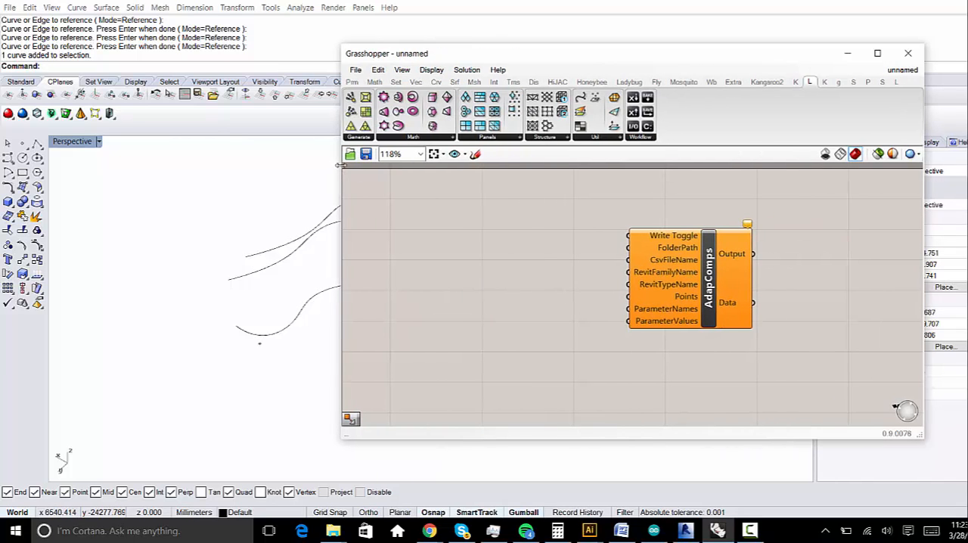
left_click(733, 82)
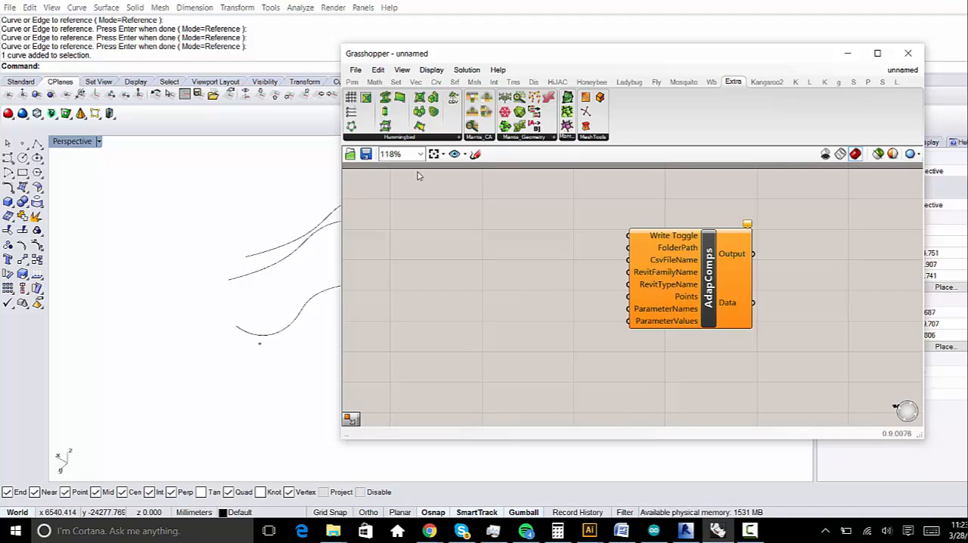
- Place a new Hummingbird AdapComps component on the canvas and delete the old AdapComps component
left_click(453, 140)
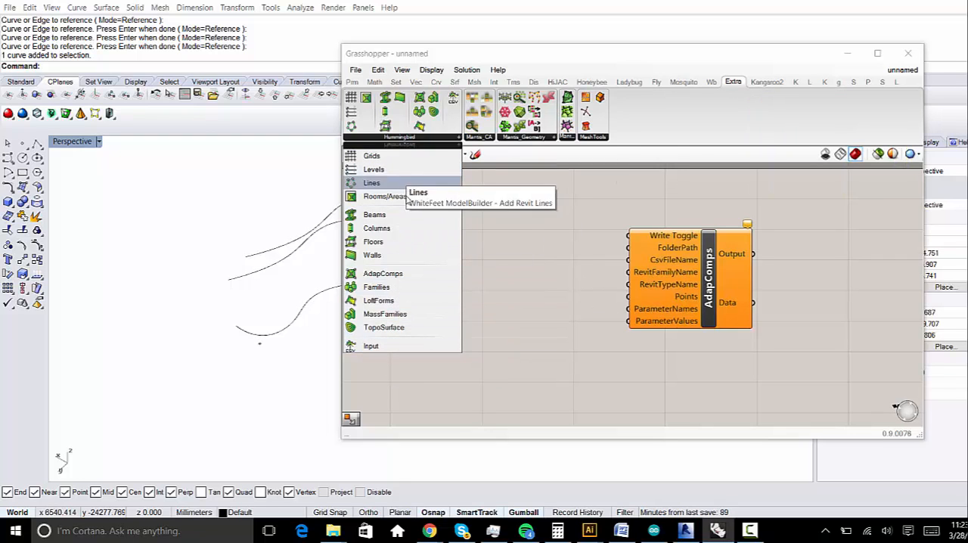
left_click(387, 273)
left_click(491, 246)
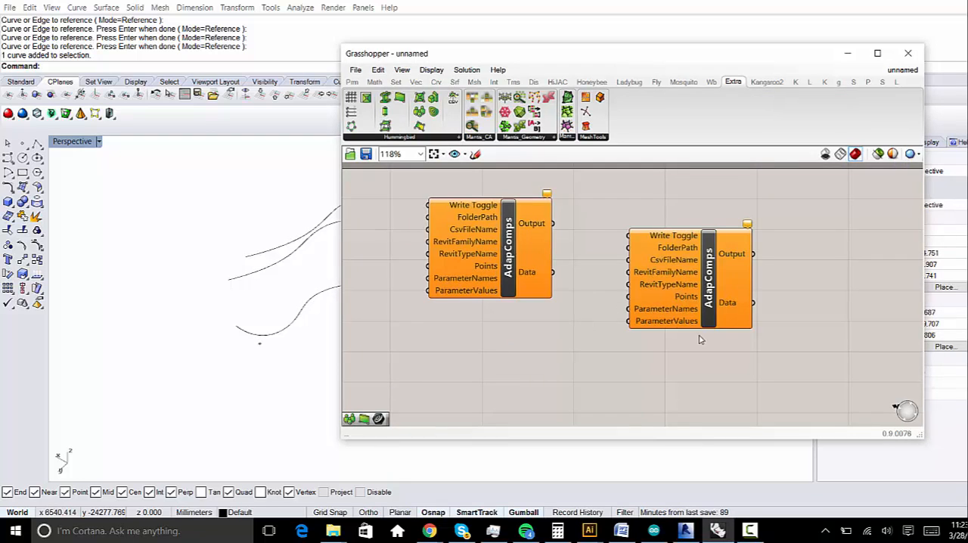
left_click_drag(690, 296, 641, 282)
key("Delete")
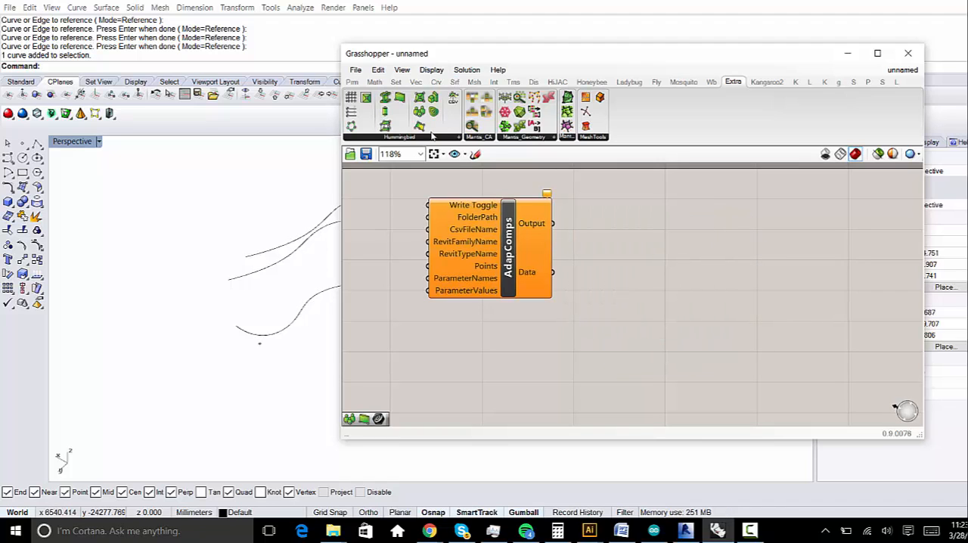
- Place Hummingbird's Beams and Walls components on the canvas beside AdapComps
left_click(400, 137)
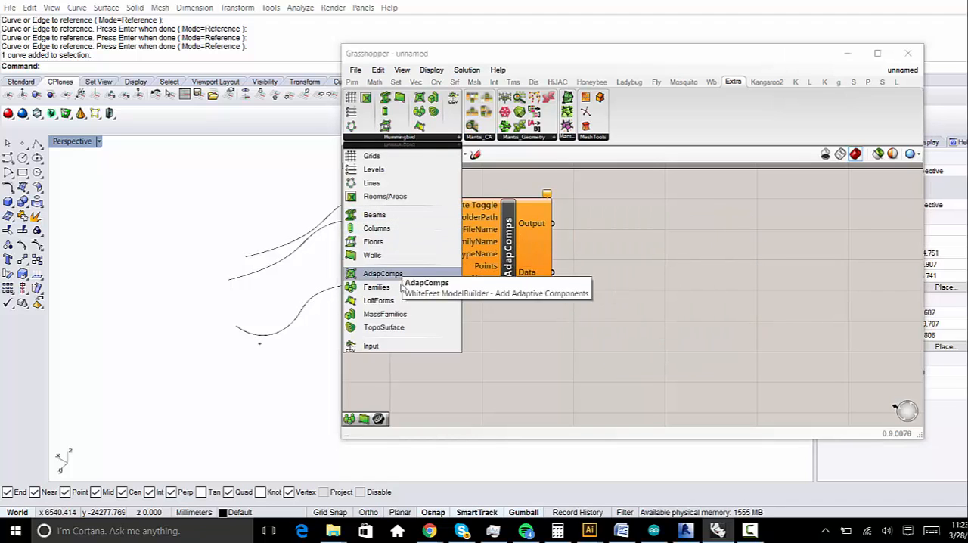
left_click(373, 215)
left_click(684, 261)
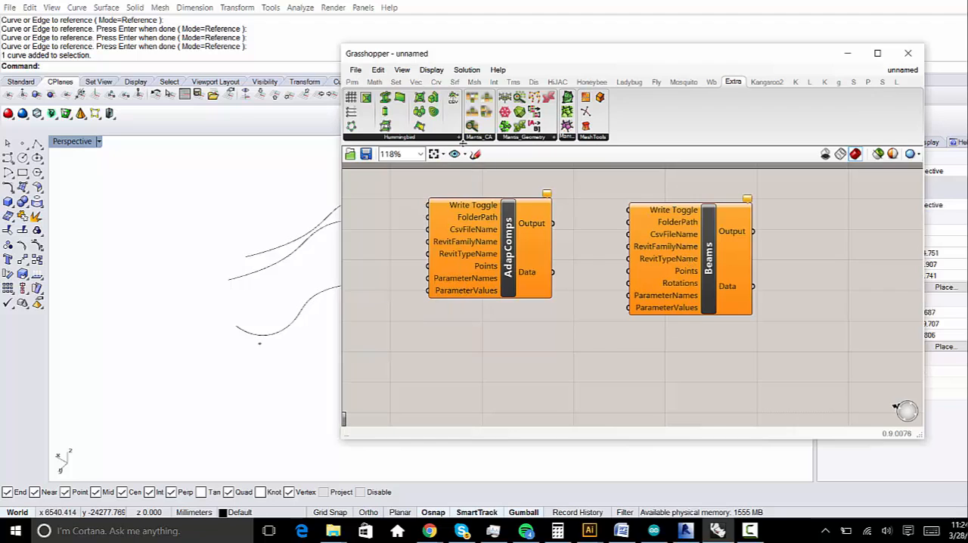
left_click(459, 136)
left_click(401, 255)
left_click(477, 340)
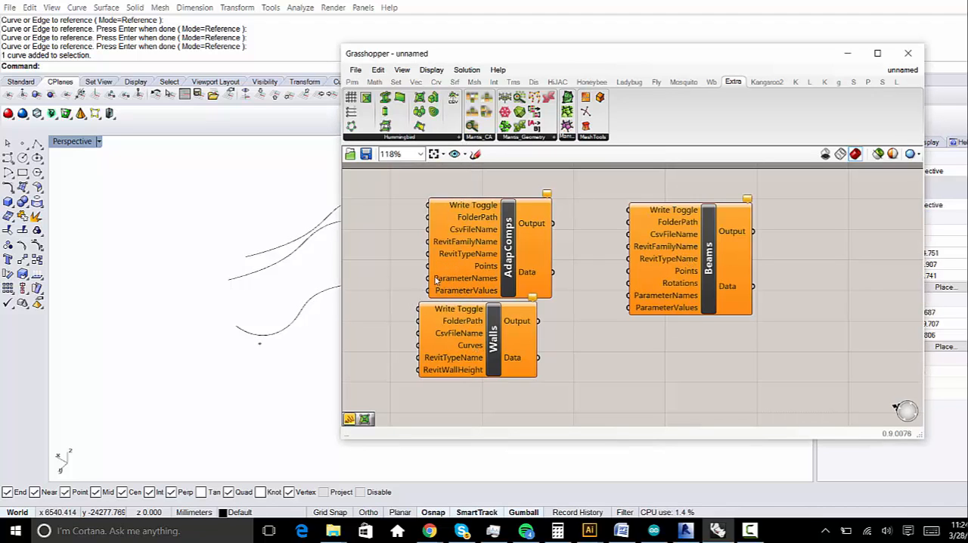
- Try out a Columns component, and clear everything except AdapComps from the canvas, including Walls and Beams
left_click(412, 137)
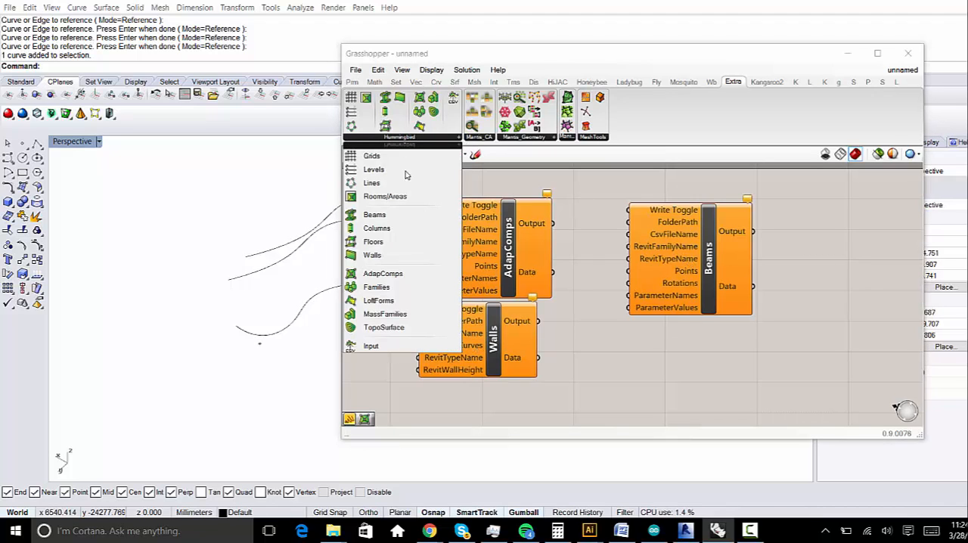
left_click(378, 226)
left_click(368, 263)
left_click(386, 287)
key("Delete")
left_click(477, 344)
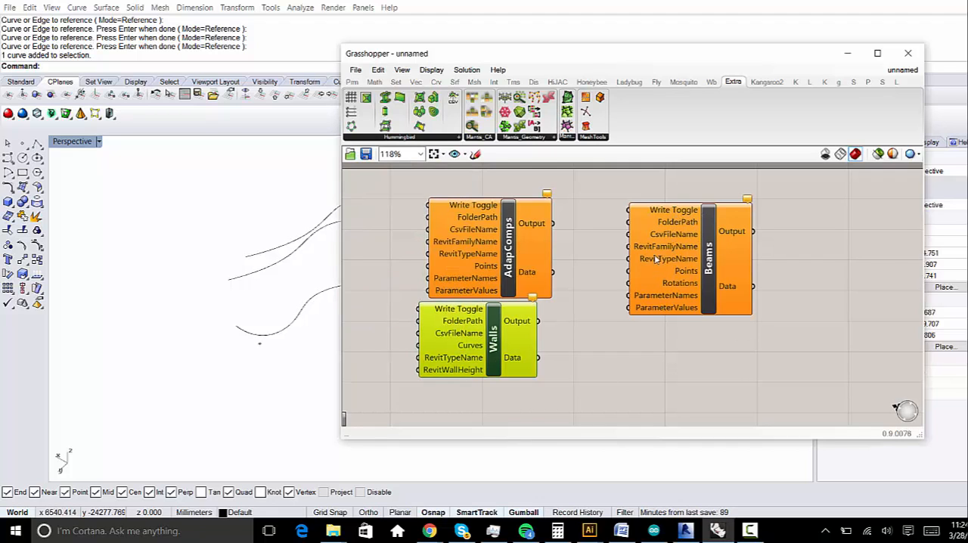
key("Delete")
left_click(690, 268)
key("Delete")
- Move the AdapComps component aside to free canvas space in front of its inputs
left_click_drag(475, 251, 707, 280)
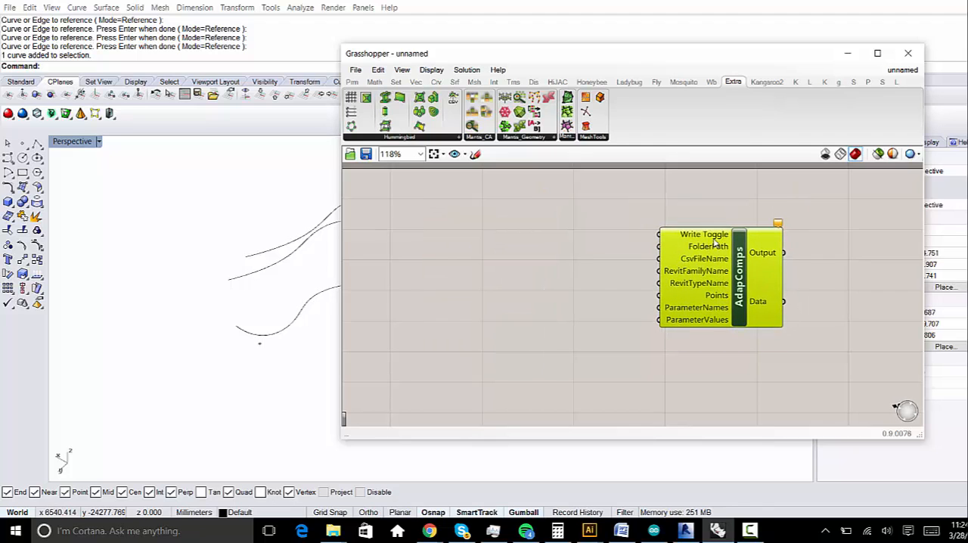
mouse_move(715, 241)
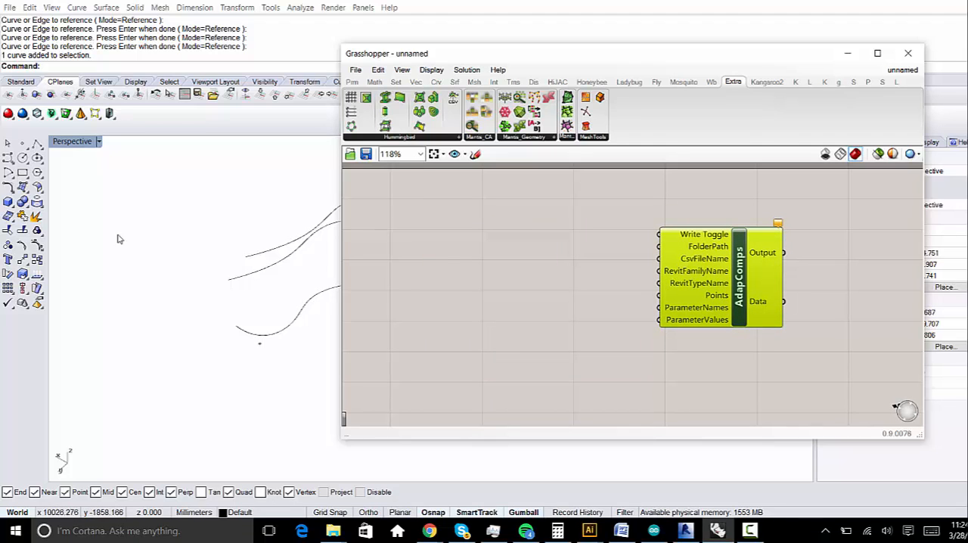
right_click_drag(119, 238, 387, 292)
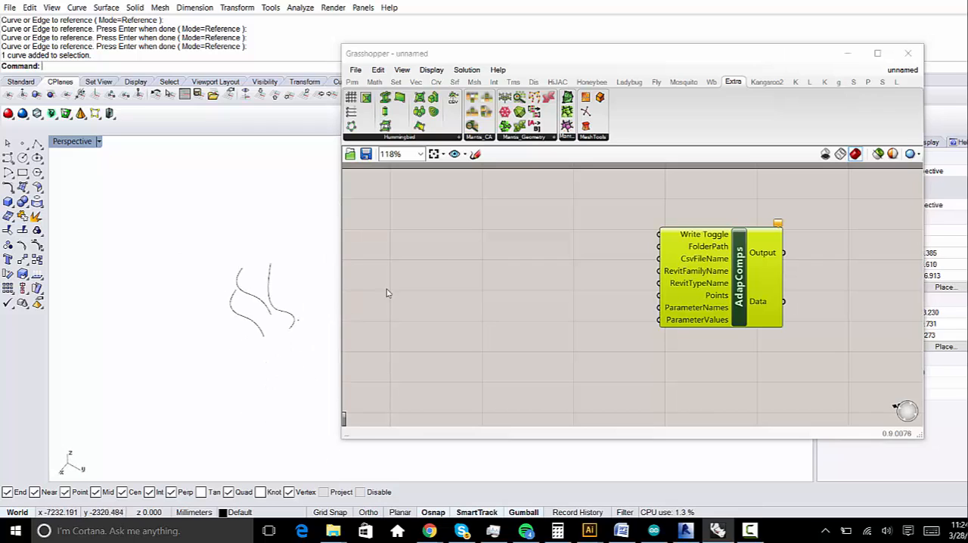
double_click(445, 251)
right_click_drag(193, 332, 250, 322)
double_click(437, 278)
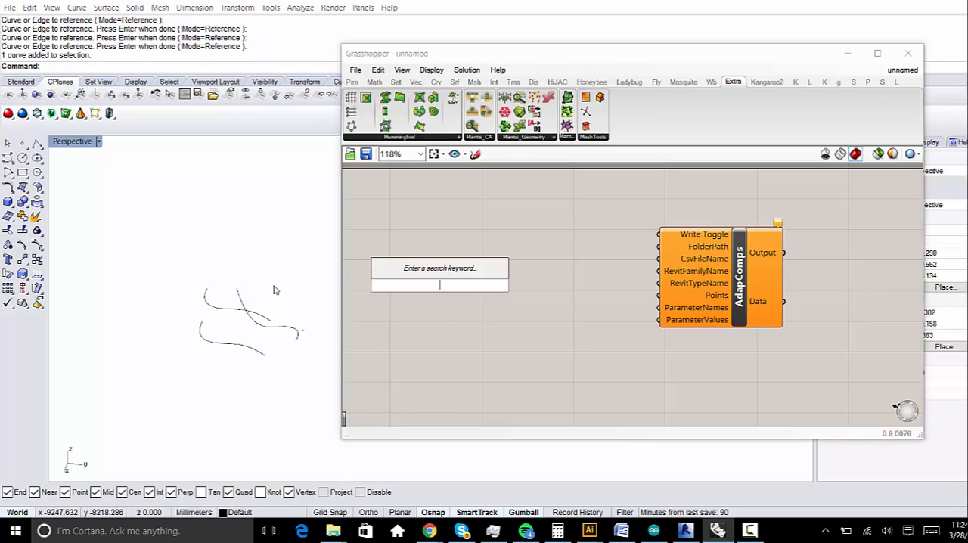
type("cube")
key("Return")
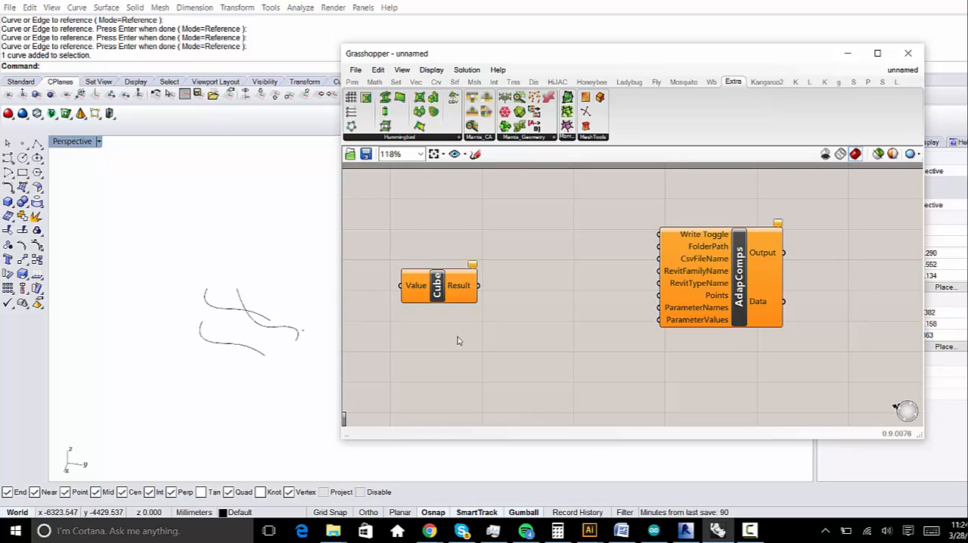
left_click(443, 288)
key("Delete")
- Add a Curve parameter to the open canvas area ahead of the AdapComps component
double_click(444, 288)
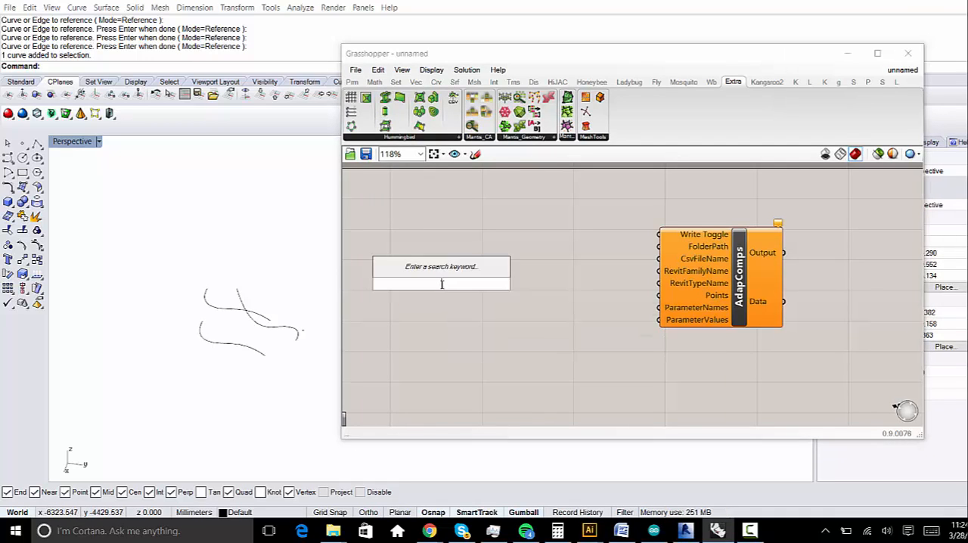
type("curve")
key("Return")
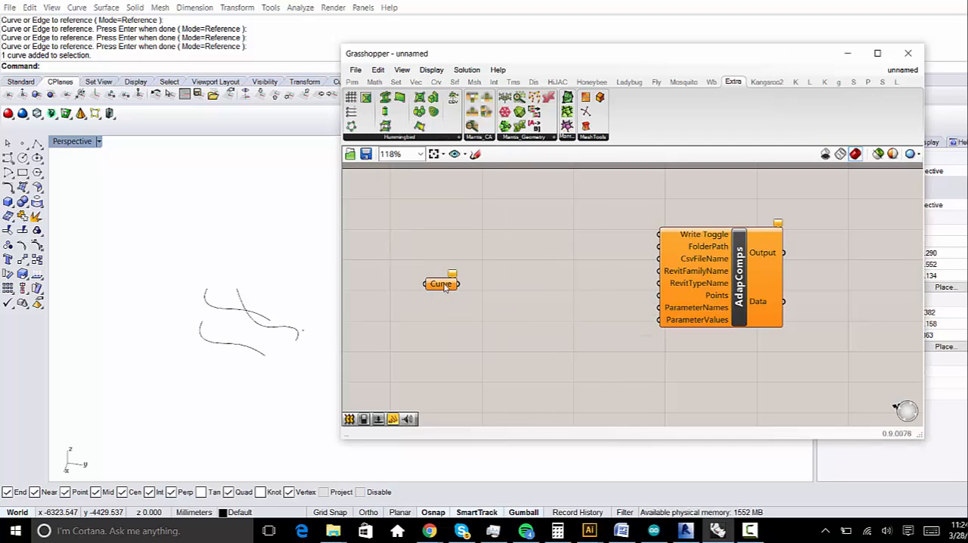
- Reference the three Rhino curves in the Curve parameter as multiple curves
right_click(444, 286)
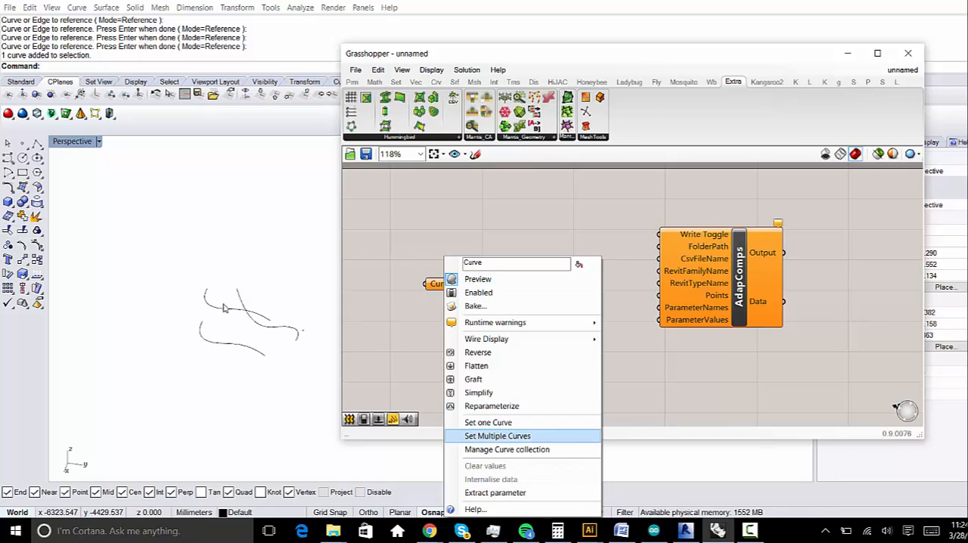
left_click(498, 436)
left_click(232, 310)
left_click(230, 343)
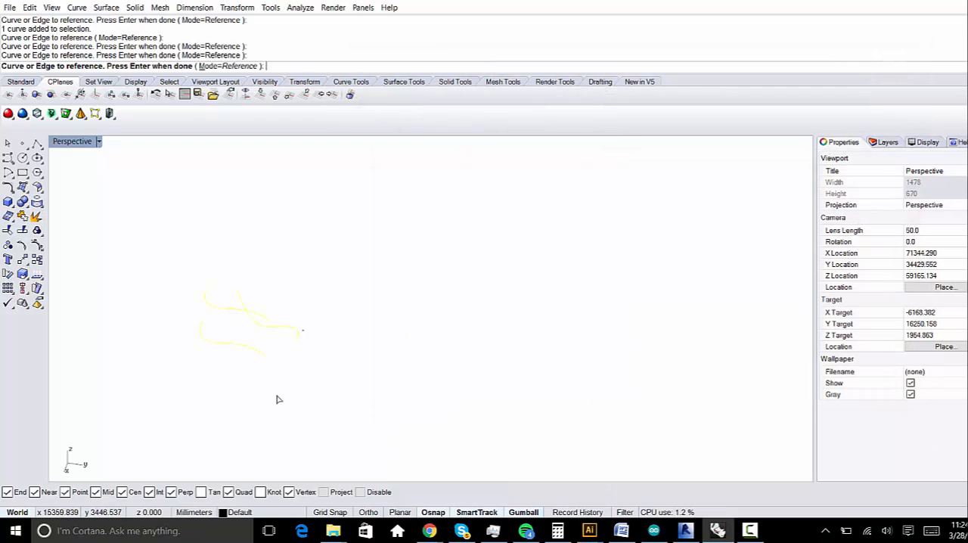
key("Return")
right_click_drag(279, 322, 268, 288)
mouse_move(457, 286)
right_mouse_down()
mouse_move(422, 316)
mouse_move(450, 290)
right_mouse_up()
left_click(452, 295)
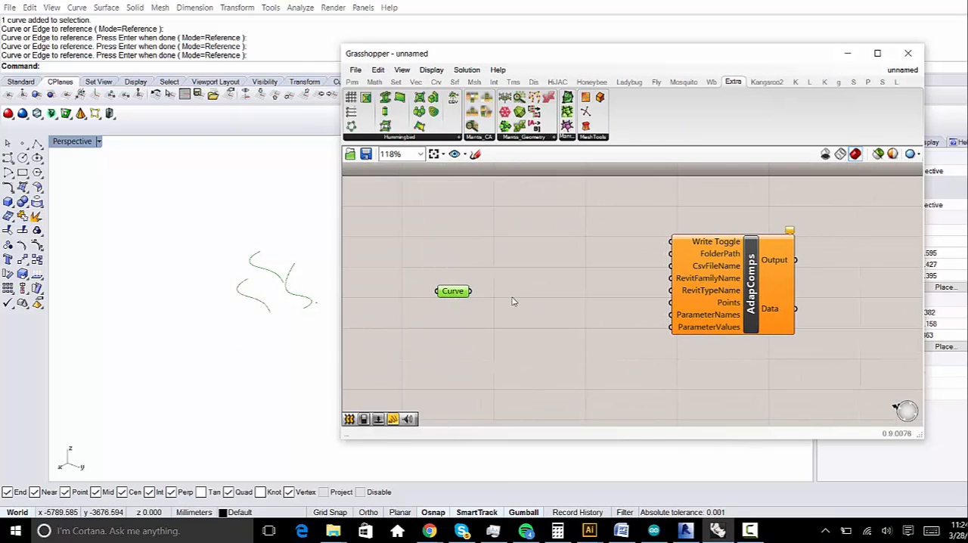
- Add a Loft component and feed the Curve parameter into its Curves input
double_click(512, 300)
type("loft")
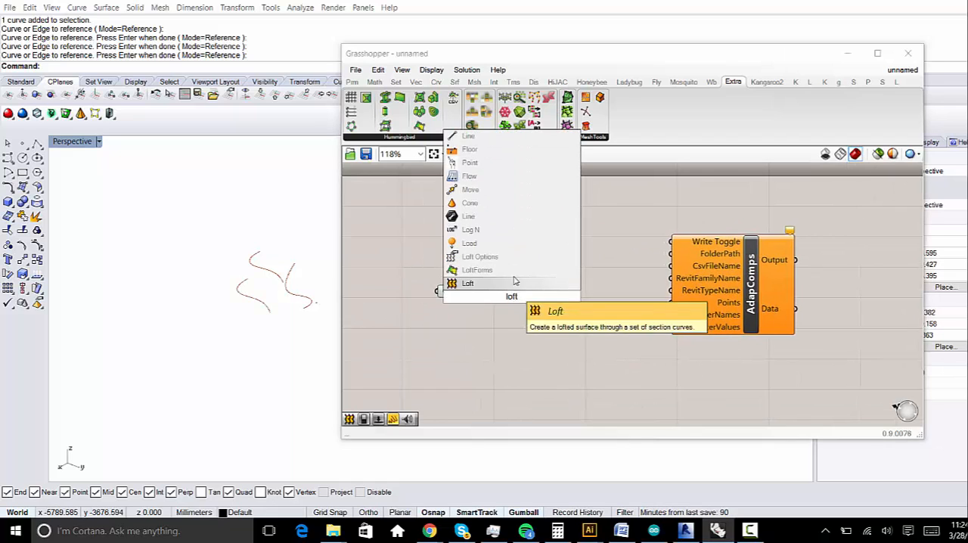
left_click(518, 283)
left_click_drag(475, 295, 399, 281)
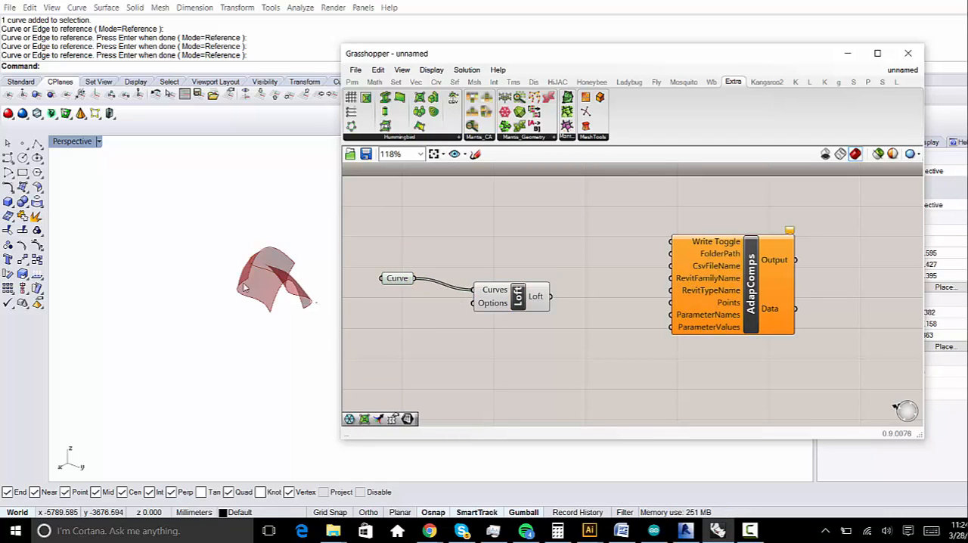
- Hide one of the loft's source curves in the Rhino viewport
right_click_drag(250, 282, 317, 273)
left_click(249, 312)
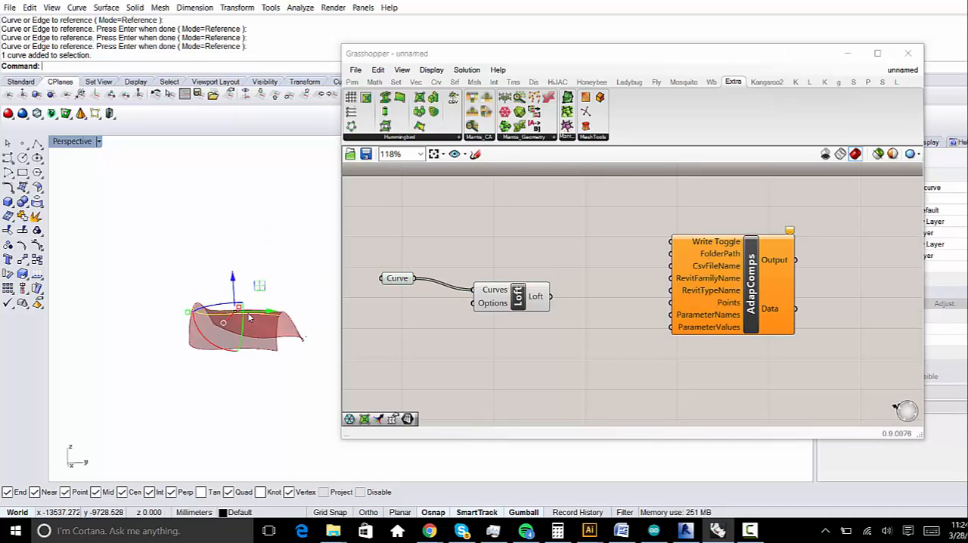
key("ctrl+h")
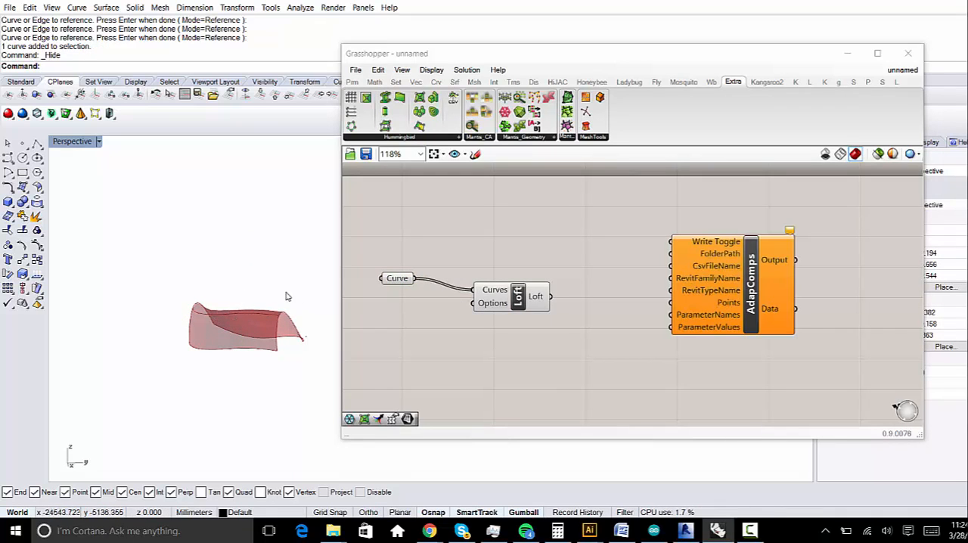
right_click_drag(283, 297, 228, 333)
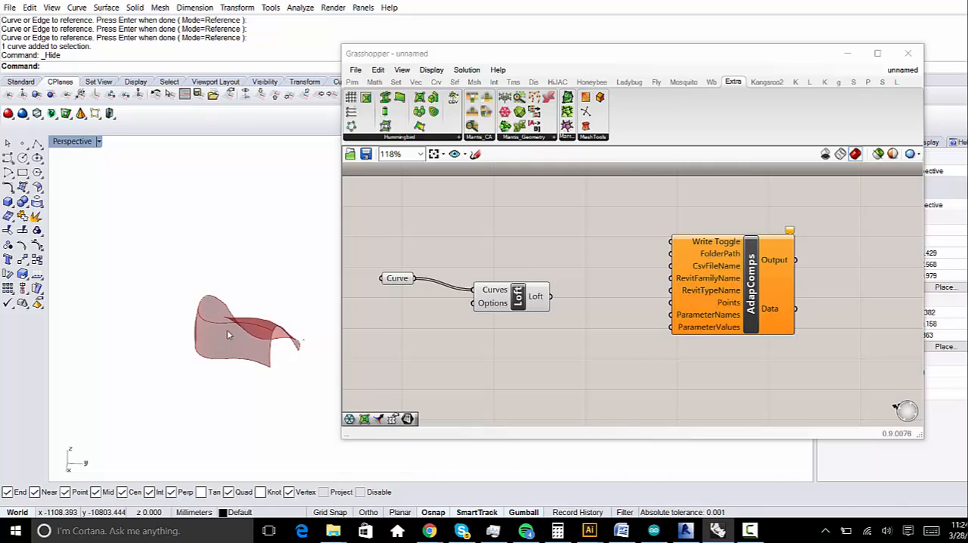
- Show all hidden objects in Rhino and delete the leftover box-like objects at the narrow end of the loft
type("Show")
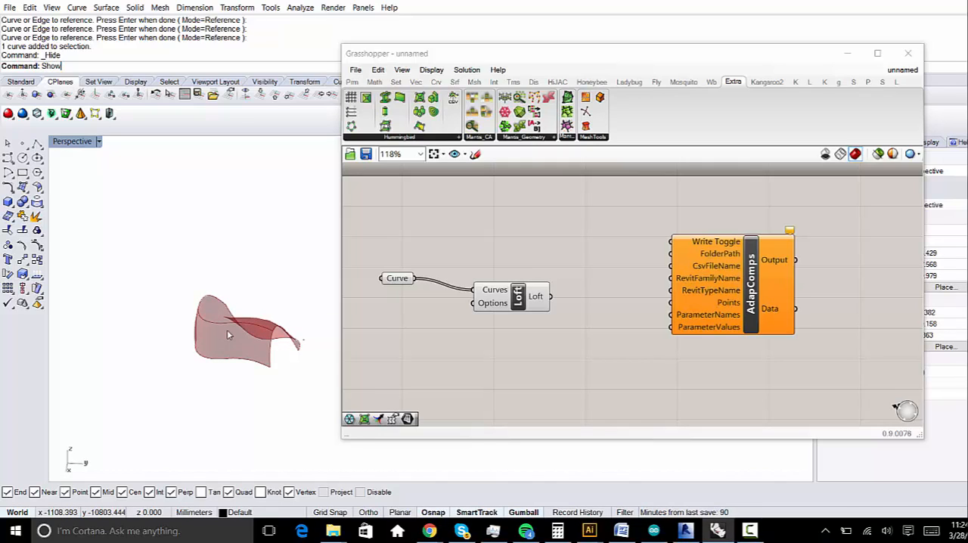
key("Return")
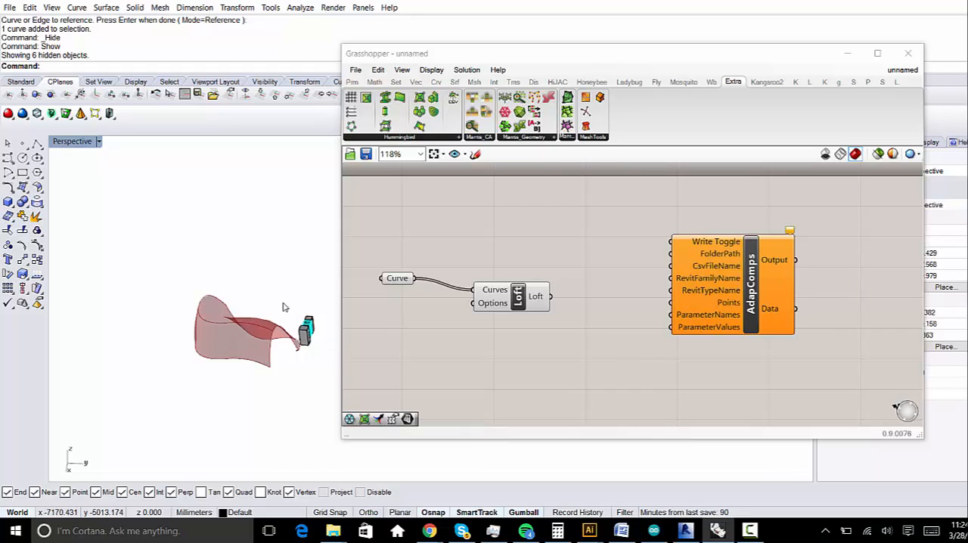
left_click_drag(283, 304, 328, 359)
key("Delete")
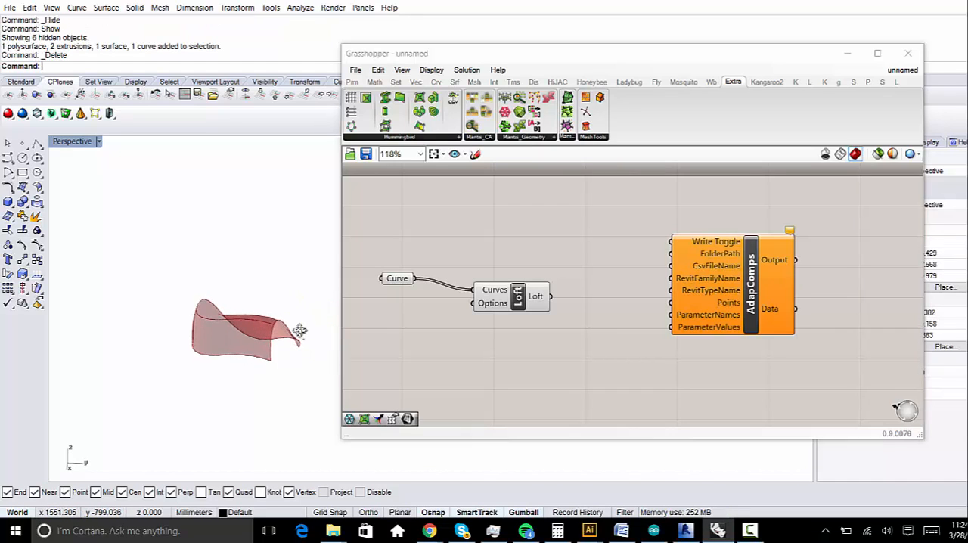
- Turn on the control points of the loft's middle curve and raise one of them vertically
left_click(246, 320)
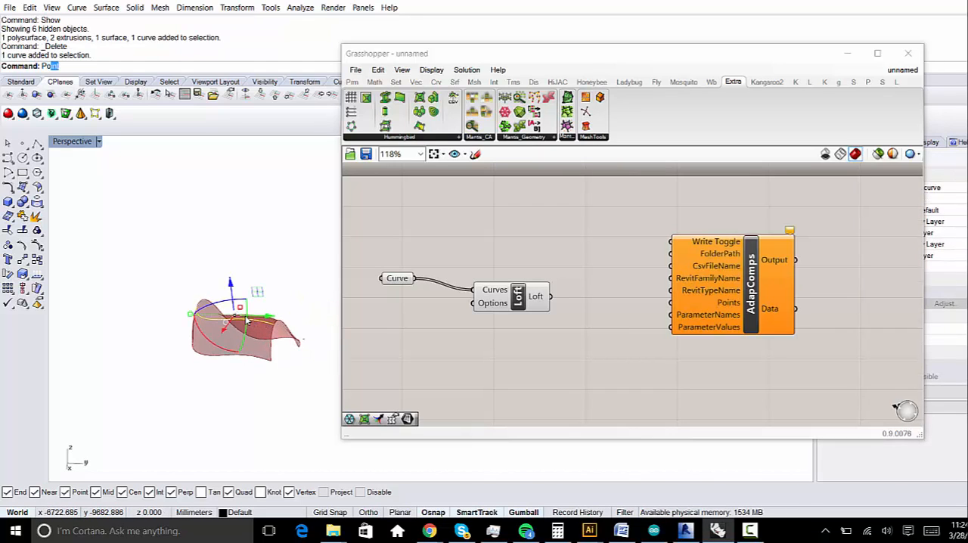
type("PointsOn")
key("Return")
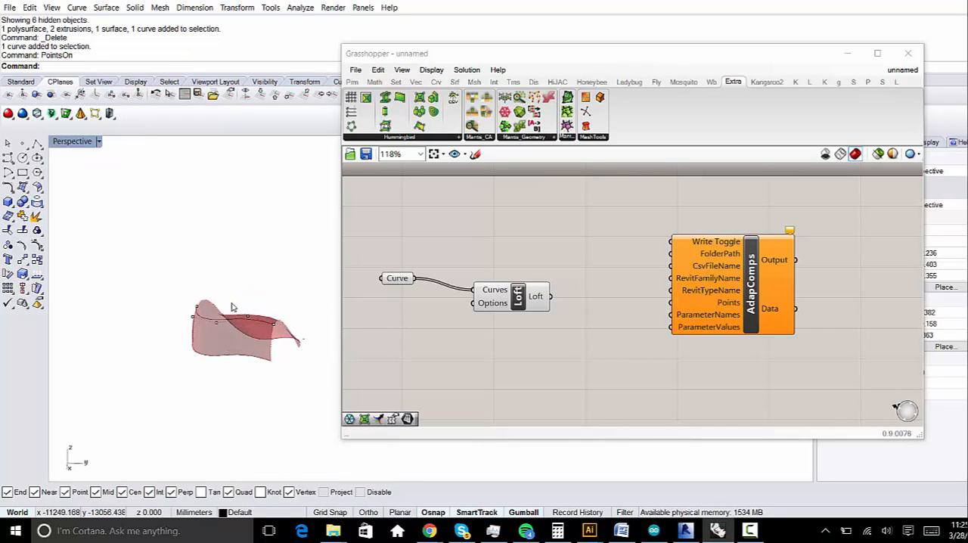
left_click_drag(210, 341, 210, 344)
right_click_drag(219, 313, 216, 278)
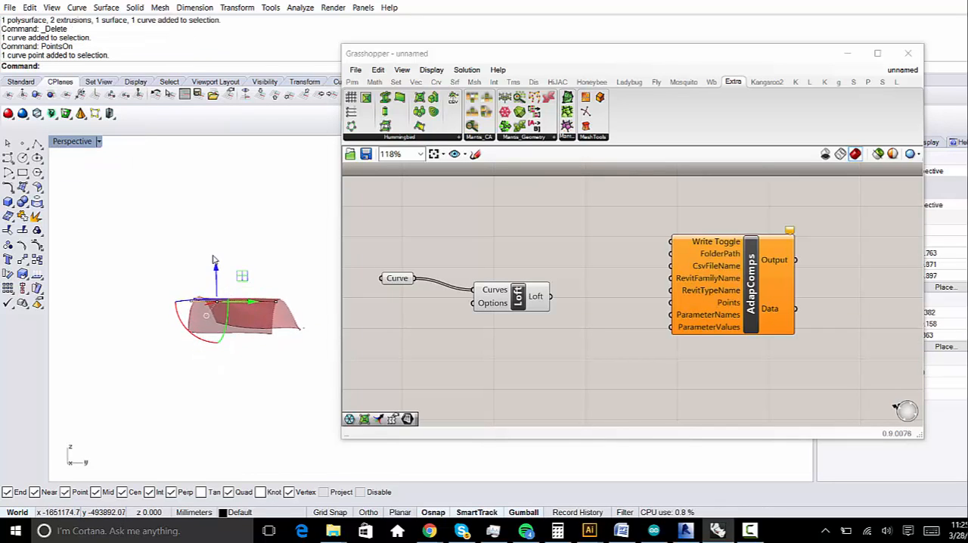
left_click_drag(215, 268, 215, 235)
- Move other control points of the middle curve with the gumball to reshape the lofted surface further
left_click(280, 306)
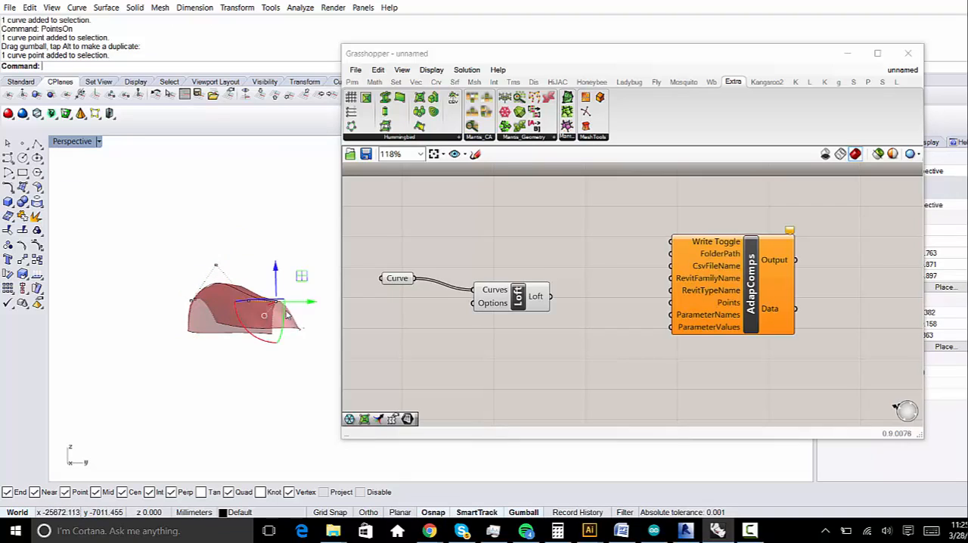
left_click_drag(273, 280, 248, 290)
left_click(248, 301)
right_click_drag(229, 277, 218, 307)
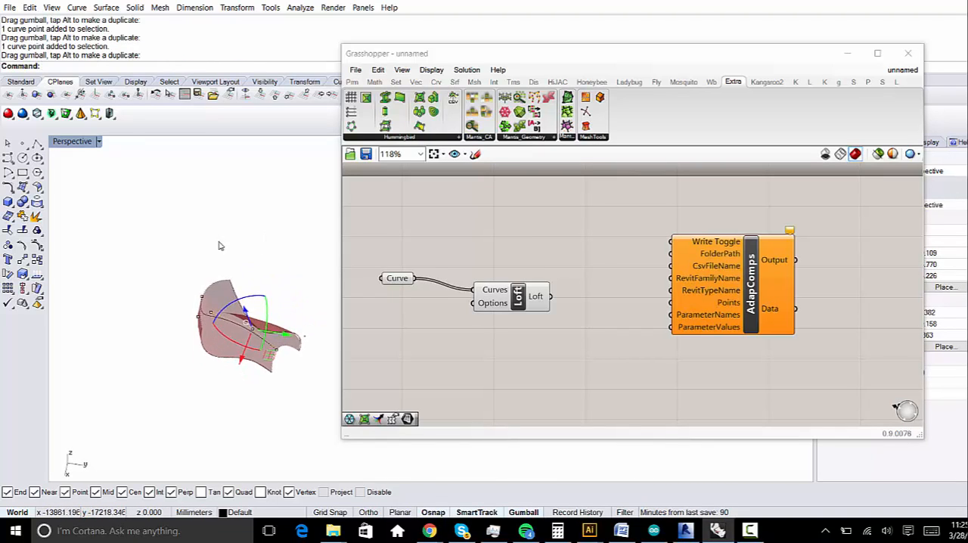
scroll(220, 247, "up", 8)
left_click(167, 416)
scroll(191, 398, "down", 8)
right_click_drag(195, 396, 226, 360)
mouse_move(210, 366)
left_mouse_down()
mouse_move(208, 310)
mouse_move(209, 357)
left_mouse_up()
right_click_drag(259, 364, 220, 354)
scroll(220, 354, "up", 7)
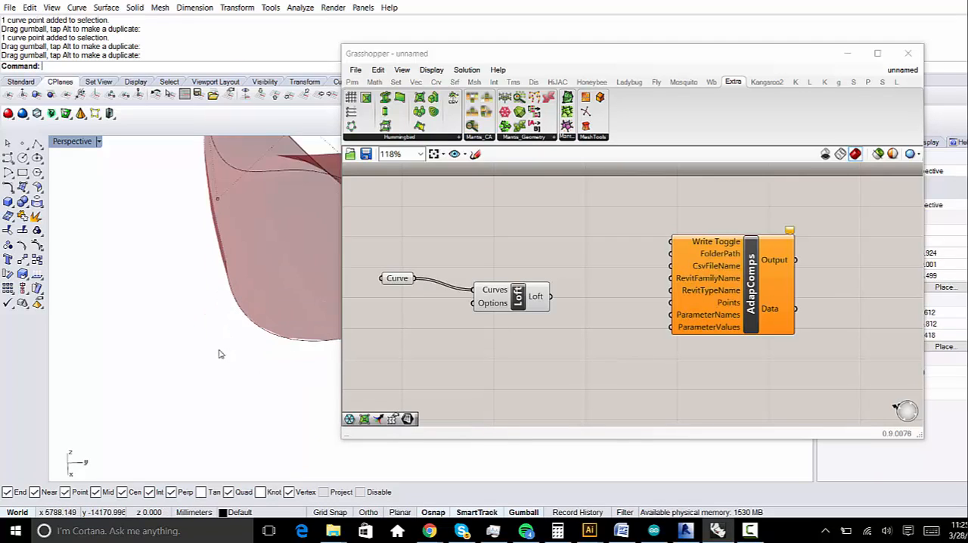
- Turn on the control points of the loft's lower edge curve and pull the points at one end outward
left_click(243, 320)
scroll(295, 316, "down", 7)
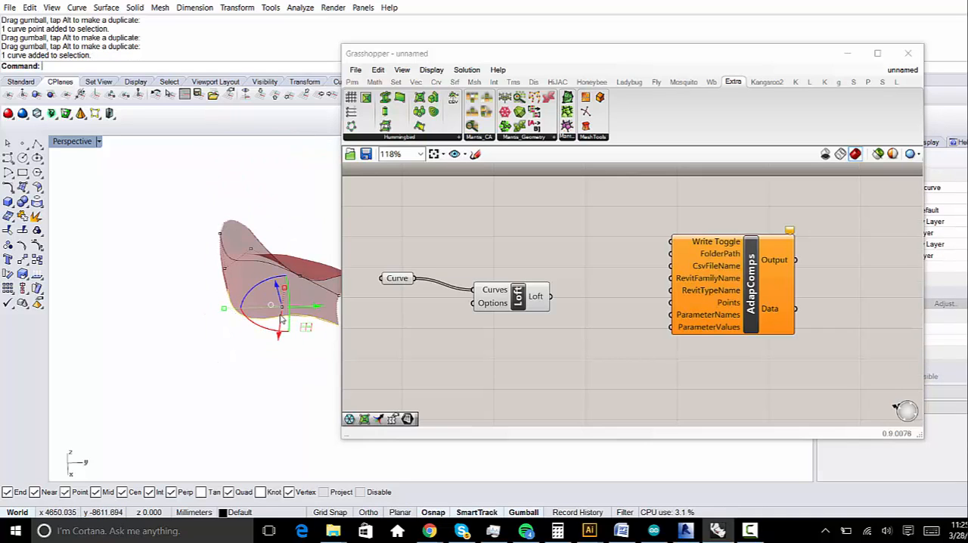
type("PointsOn")
key("Return")
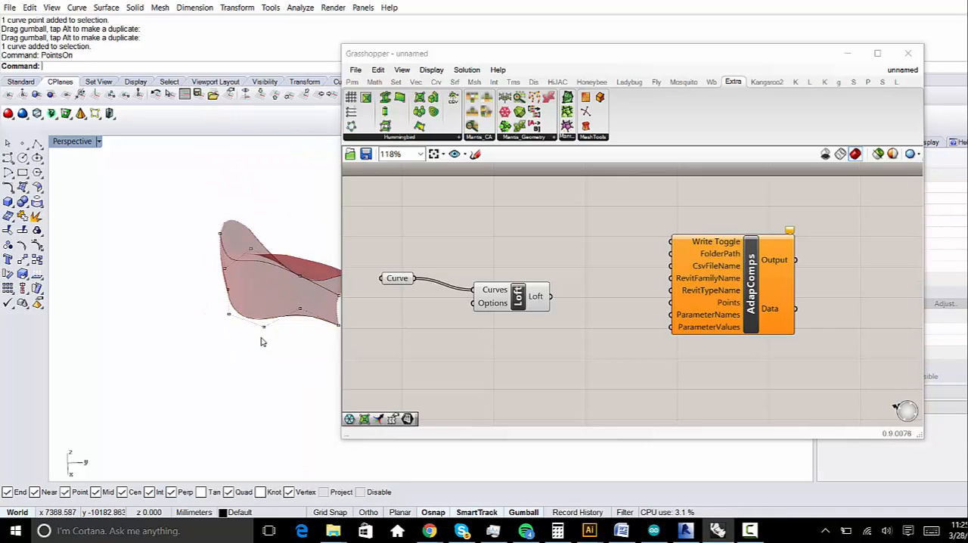
left_click_drag(245, 306, 232, 290)
left_click_drag(222, 343, 218, 375)
left_click(228, 290)
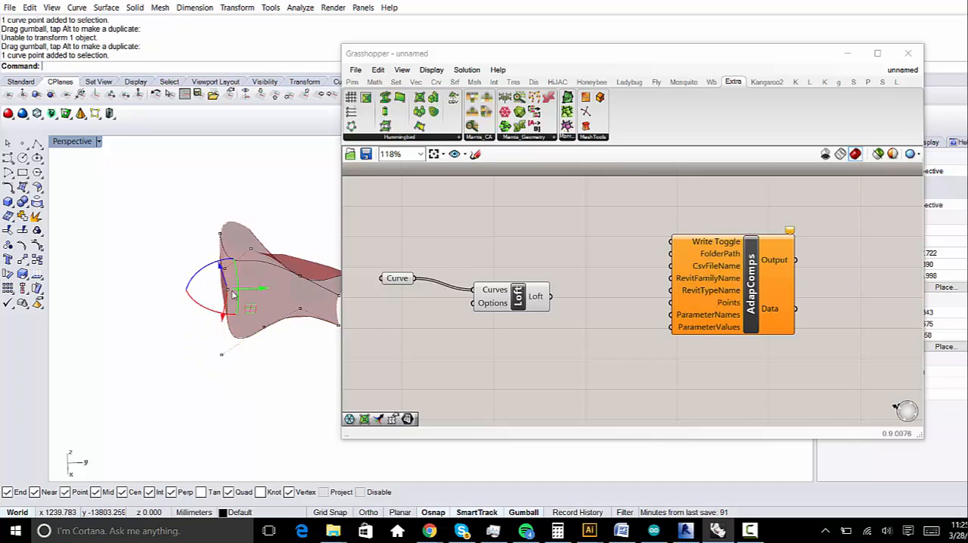
left_click_drag(248, 292, 180, 292)
left_click(199, 345)
right_click_drag(216, 345, 170, 351)
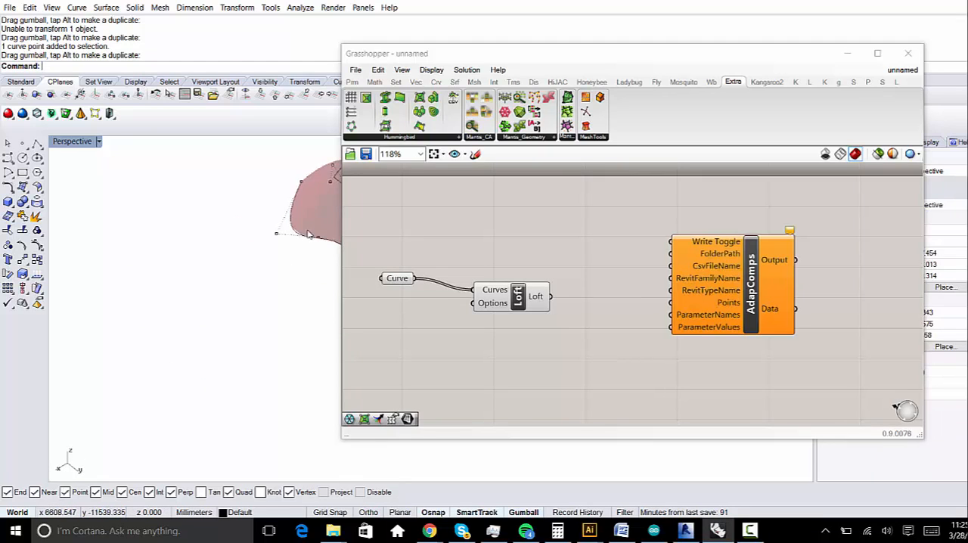
- Shift two control points near the other end of the edge curve along the X axis, one outward and its neighbour inward
right_click_drag(303, 264, 220, 305, "shift")
scroll(273, 284, "up", 5)
right_click_drag(274, 284, 214, 310, "shift")
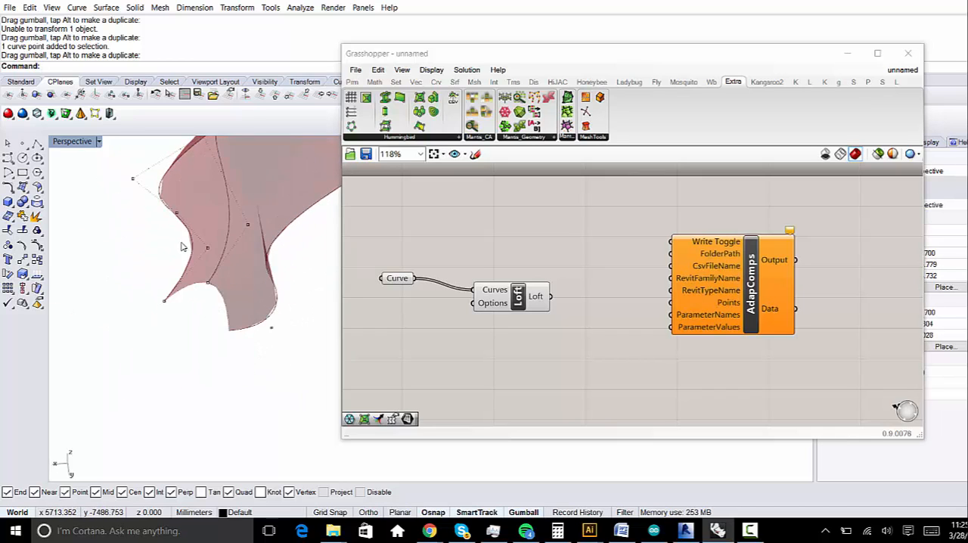
left_click(207, 248)
left_click_drag(183, 255, 142, 262)
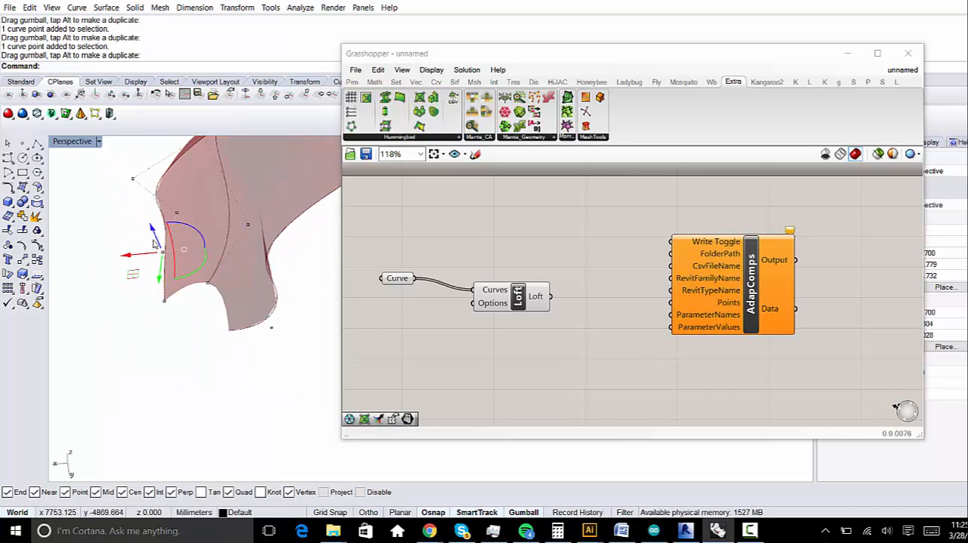
left_click(174, 213)
left_click_drag(155, 217, 186, 215)
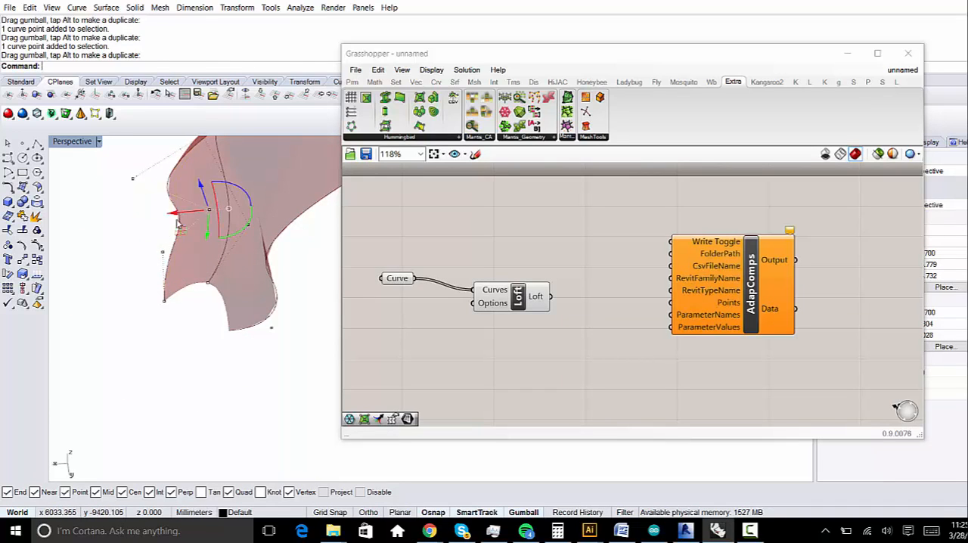
- Hide the curve control points and narrow the Grasshopper window to inspect the whole reshaped loft in the viewport
left_click(94, 260)
right_click_drag(94, 260, 293, 334)
scroll(300, 321, "down", 10)
left_click_drag(340, 319, 564, 319)
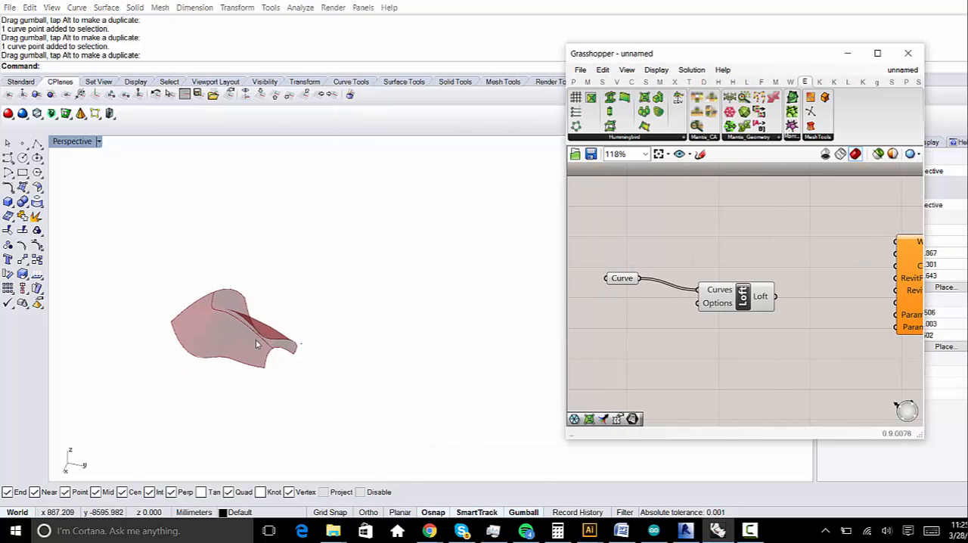
right_click_drag(258, 342, 341, 298, "shift")
scroll(338, 295, "up", 15)
scroll(339, 296, "down", 8)
scroll(348, 284, "down", 1)
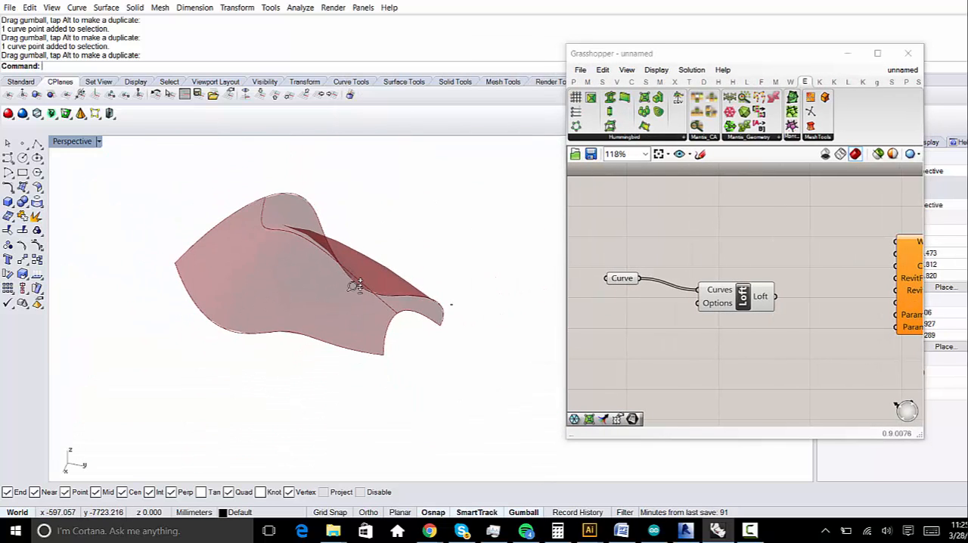
left_click(356, 282)
right_click_drag(431, 286, 428, 301, "shift")
left_click(465, 311)
- Add LunchBox's Triangular Panels A component between Loft and AdapComps and feed the Loft output into its Surface input
left_click_drag(754, 303, 710, 292)
right_click_drag(861, 324, 790, 323)
double_click(790, 322)
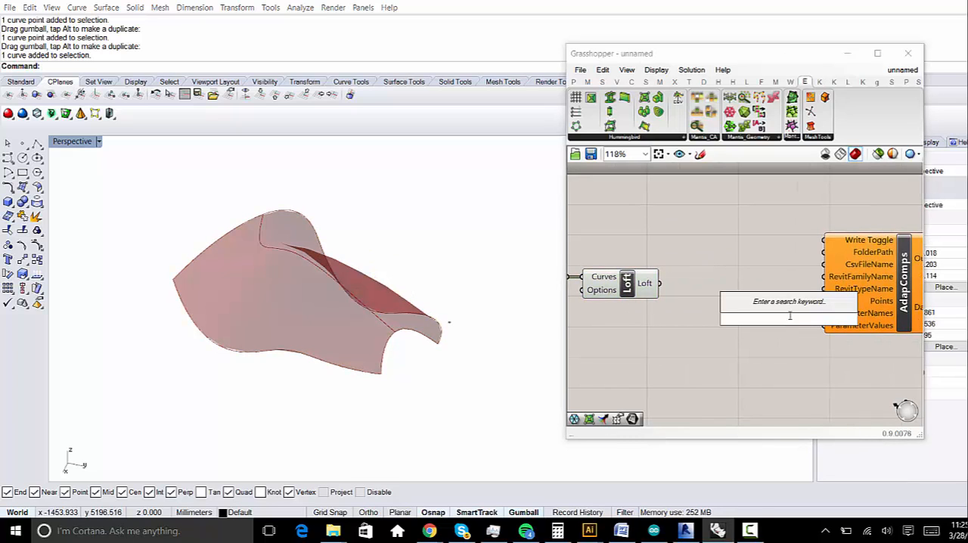
left_click_drag(567, 202, 282, 202)
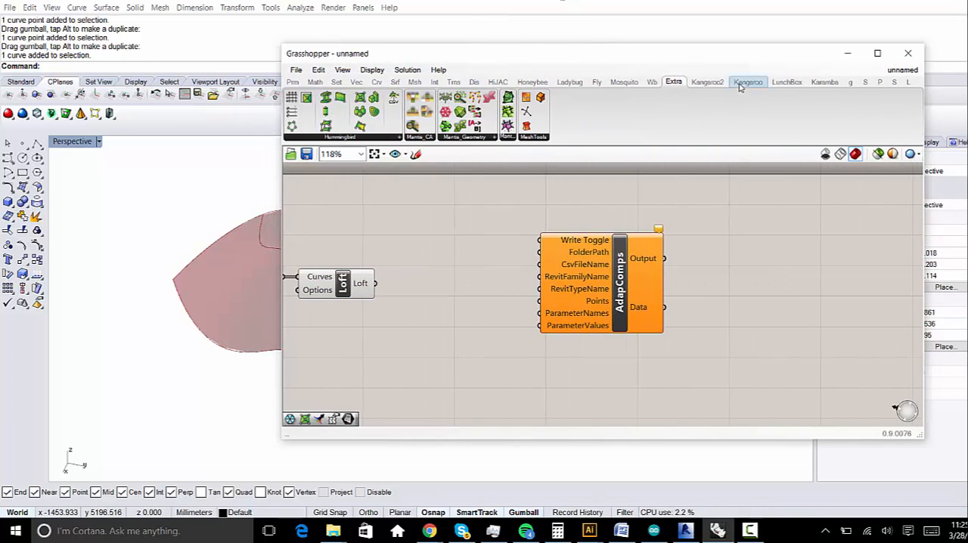
left_click(785, 83)
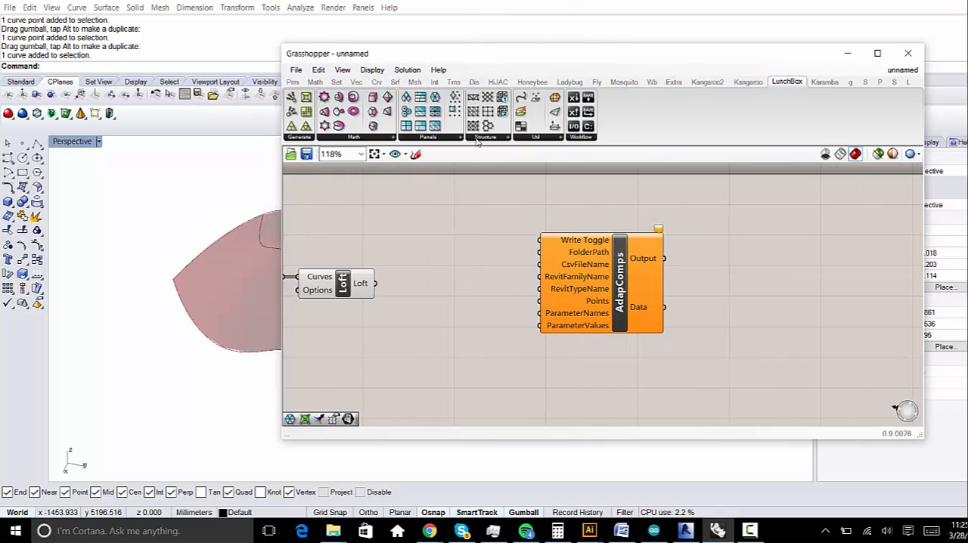
left_click(437, 141)
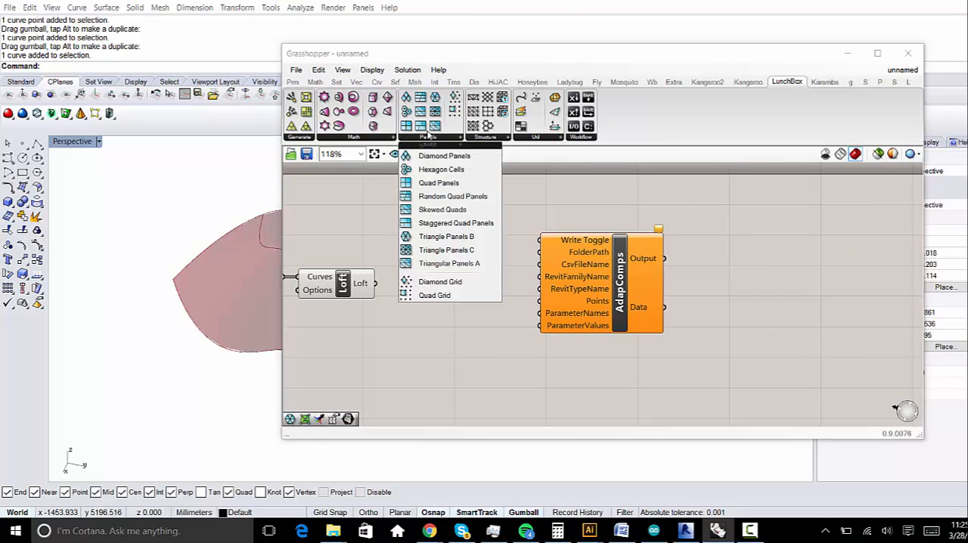
left_click_drag(443, 250, 445, 314)
left_click(444, 290)
left_click_drag(408, 282, 374, 285)
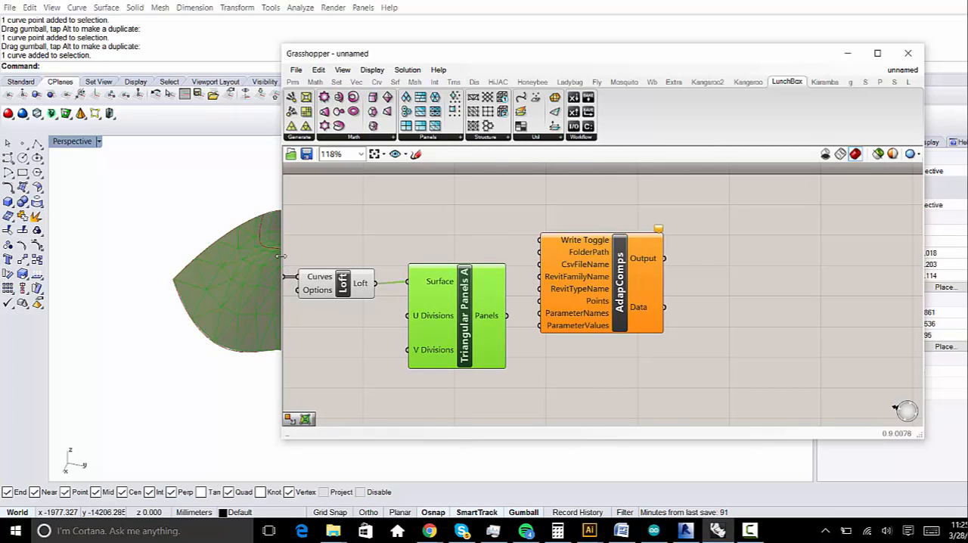
left_click_drag(281, 270, 443, 244)
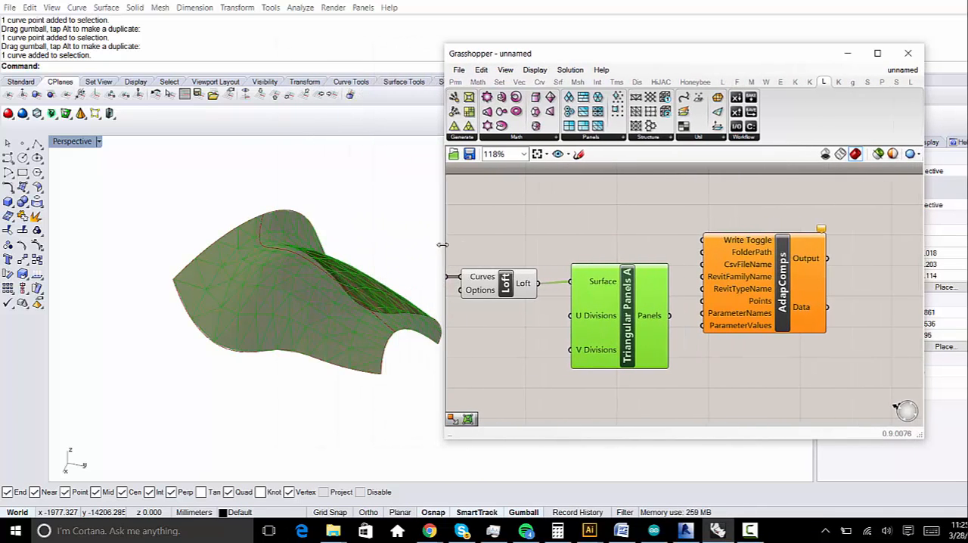
left_click(750, 530)
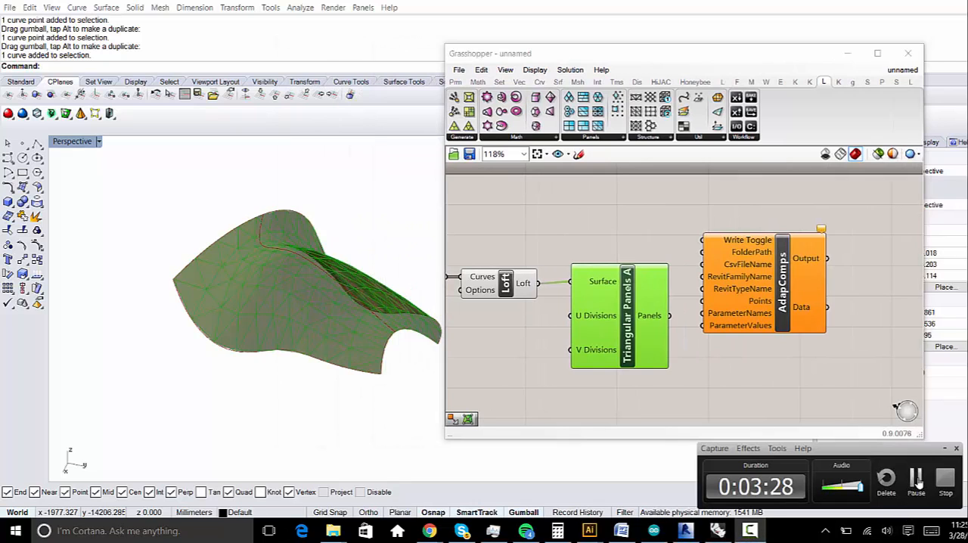
left_click(919, 483)
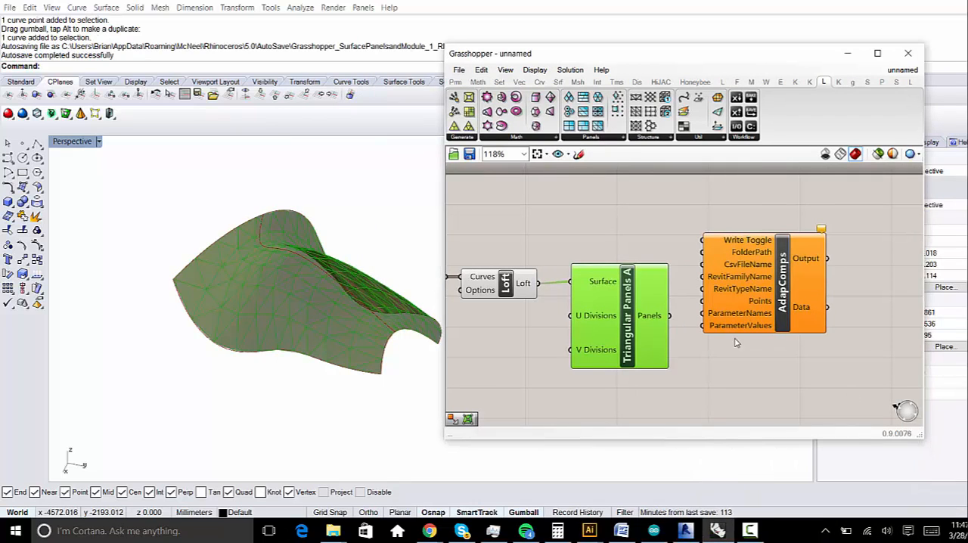
right_click_drag(613, 328, 630, 339)
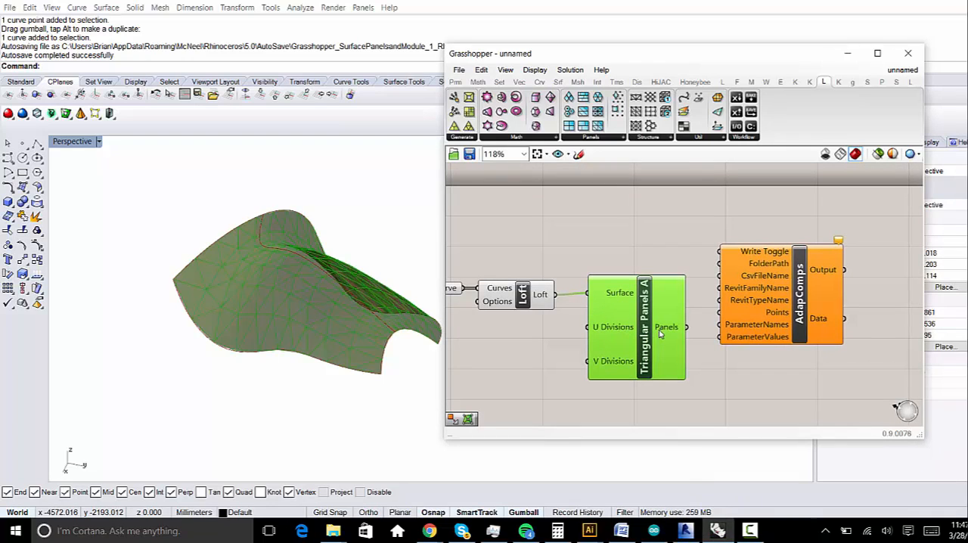
mouse_move(667, 330)
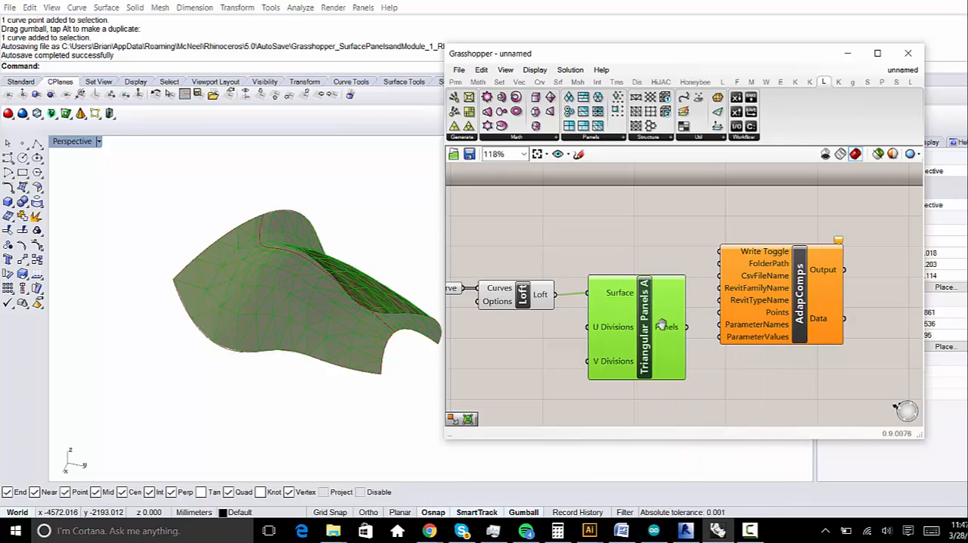
right_click_drag(662, 324, 646, 326)
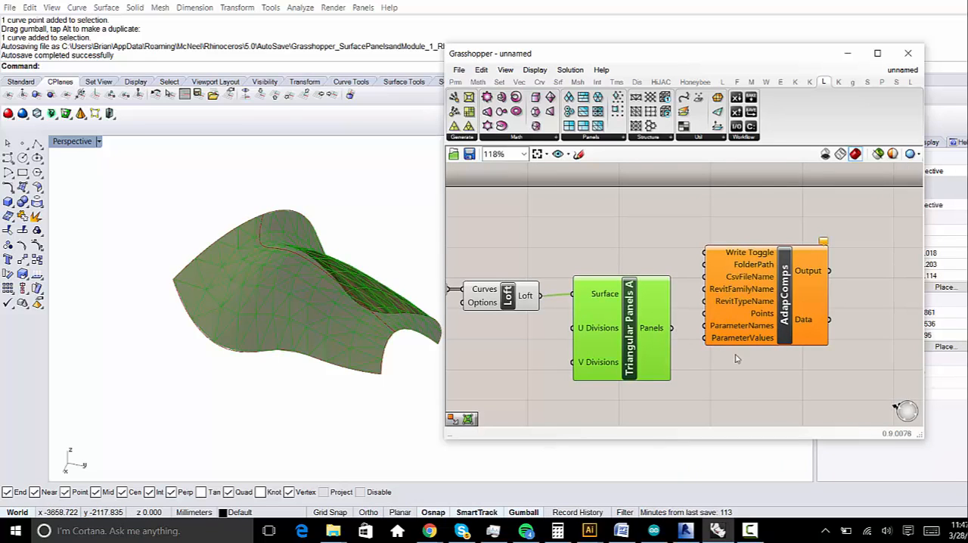
- Insert a Surface Points component between Triangular Panels A and AdapComps, connect Panels to its Surface input, and move AdapComps clear of it
right_click_drag(738, 359, 719, 354)
left_click_drag(774, 291, 796, 319)
right_click_drag(686, 338, 702, 308)
double_click(694, 285)
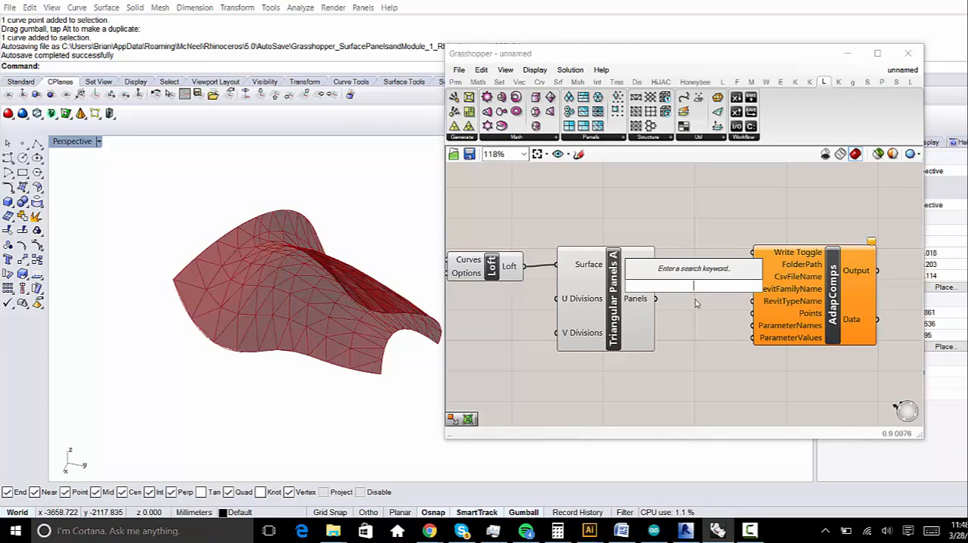
left_click(558, 82)
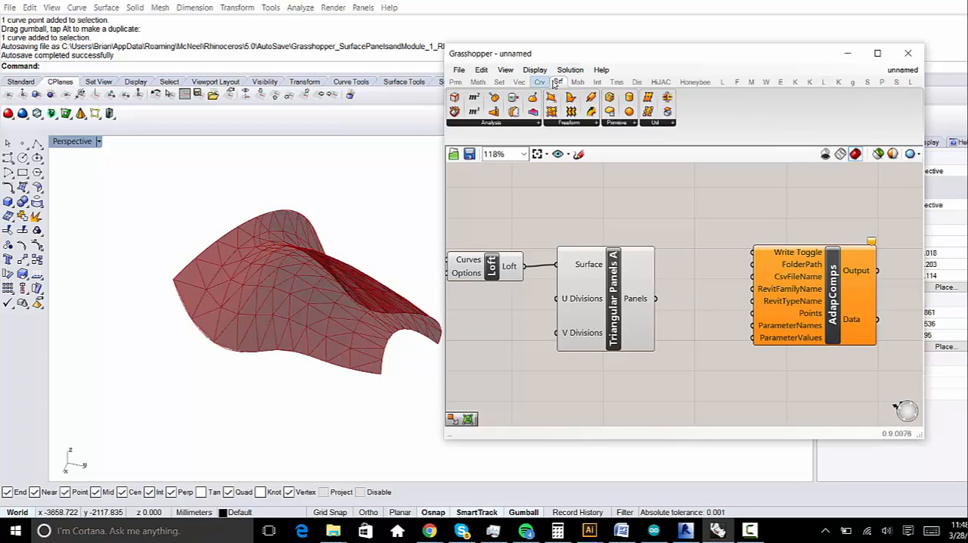
left_click(537, 123)
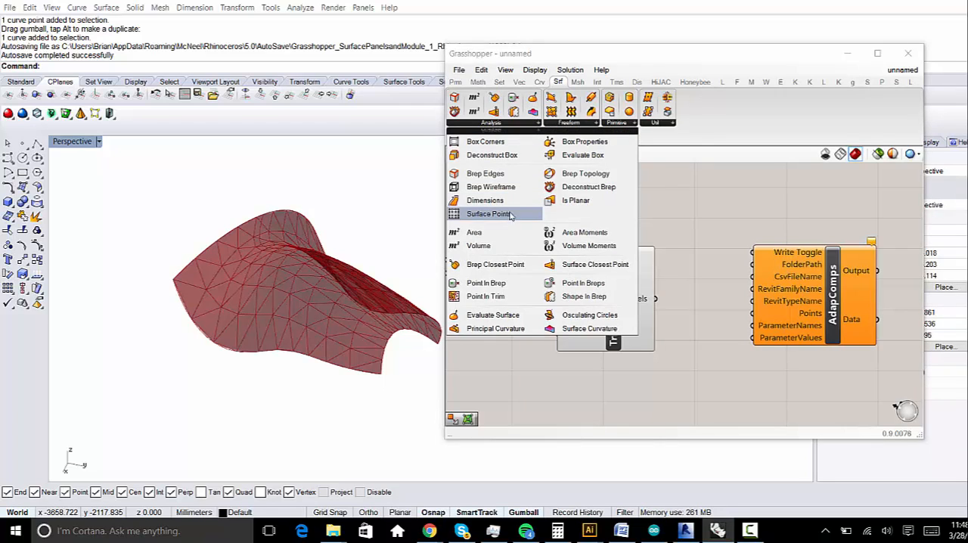
left_click_drag(511, 216, 722, 281)
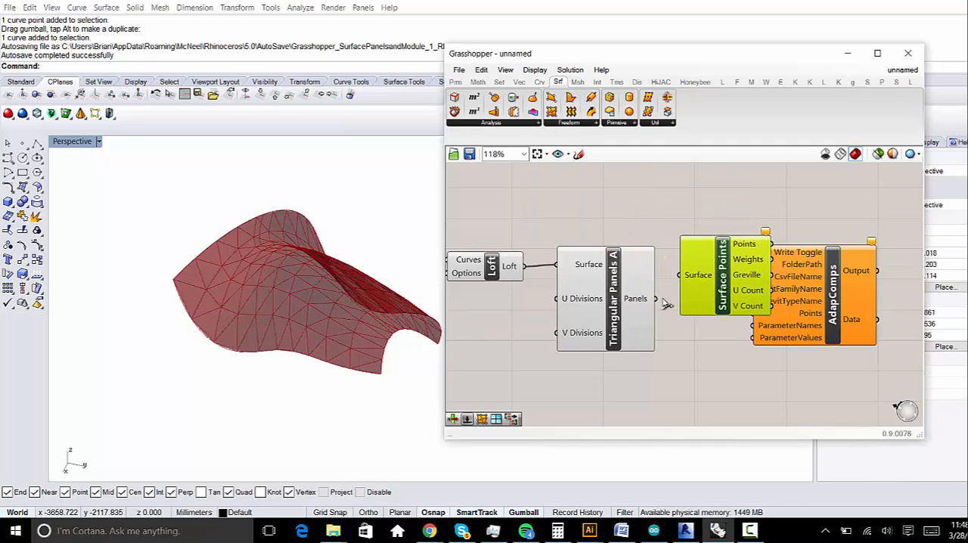
mouse_move(665, 303)
left_mouse_down()
mouse_move(692, 283)
mouse_move(682, 301)
left_mouse_up()
right_click_drag(822, 326, 754, 336)
left_click_drag(754, 337, 820, 337)
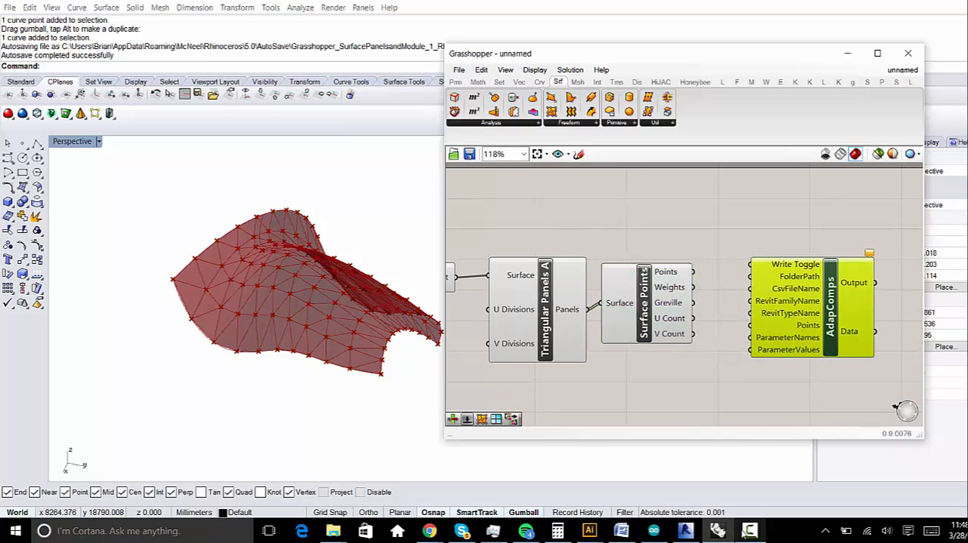
left_click(718, 530)
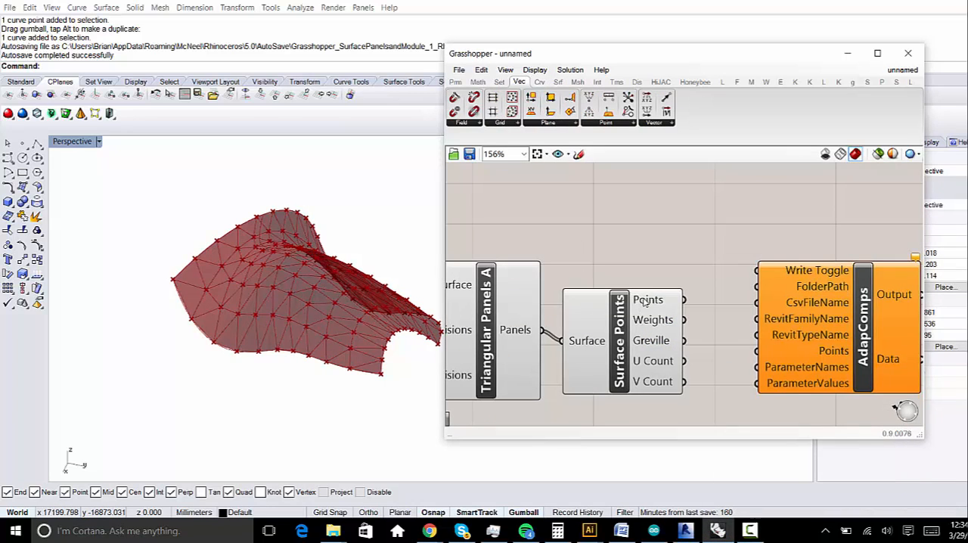
- Add a Panel above the Surface Points component and connect the Points output to it
mouse_move(647, 300)
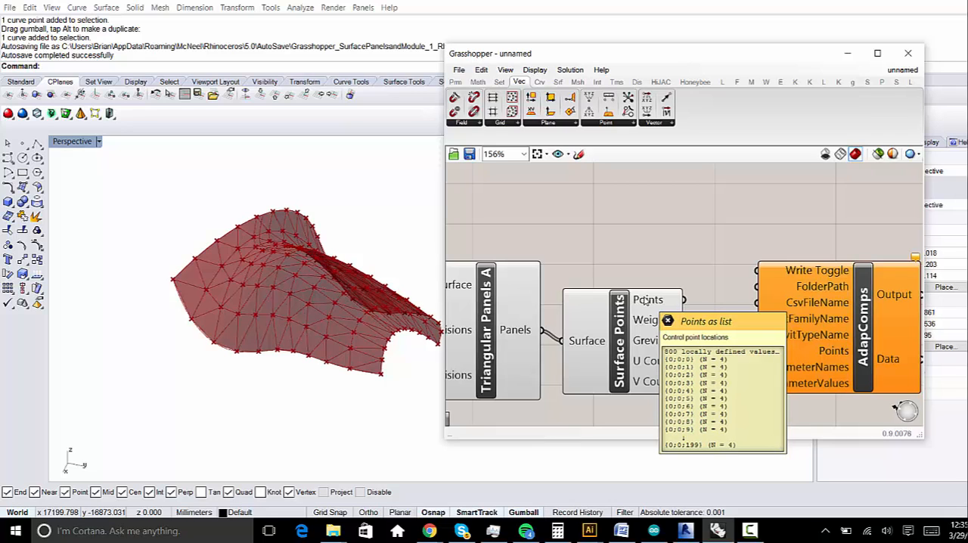
right_click_drag(339, 351, 344, 361)
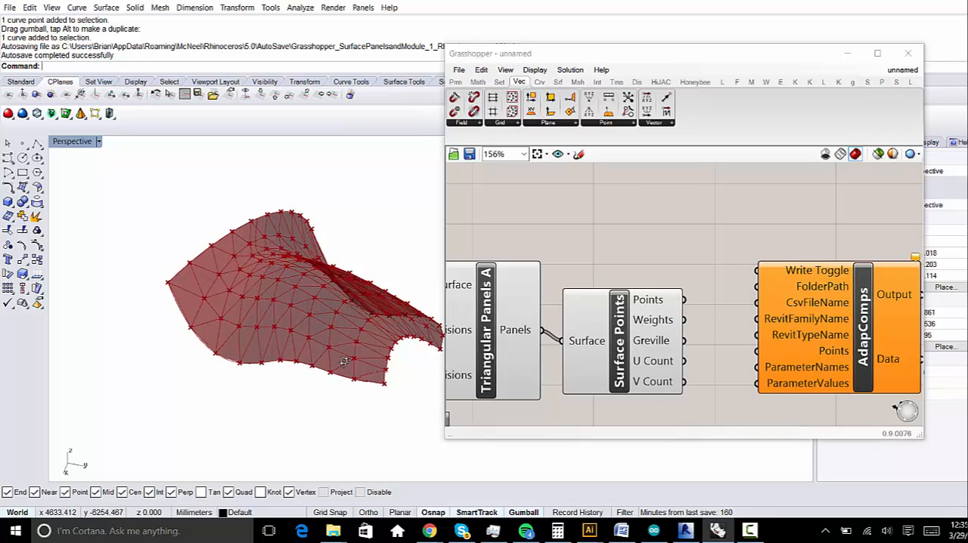
scroll(212, 302, "up", 6)
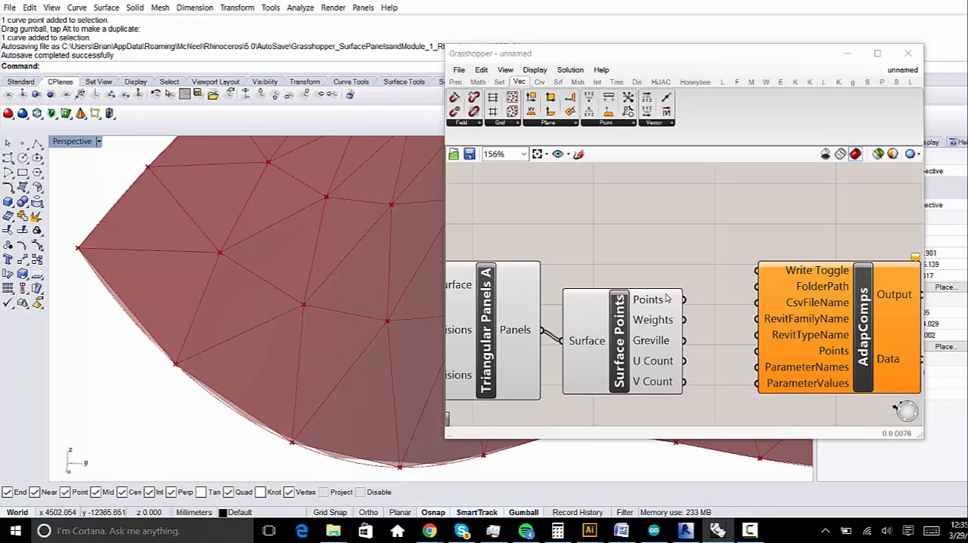
scroll(649, 255, "down", 2)
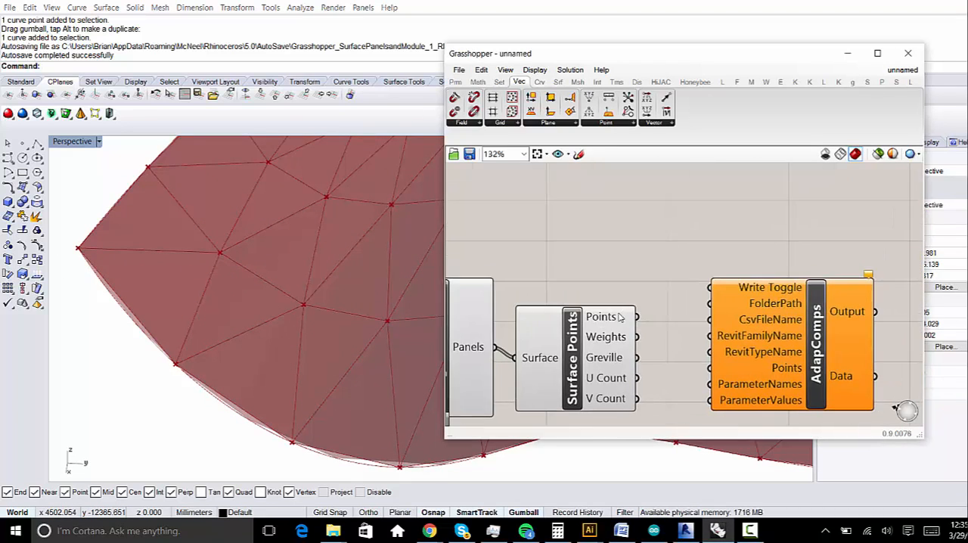
double_click(645, 262)
type("panel")
key("Return")
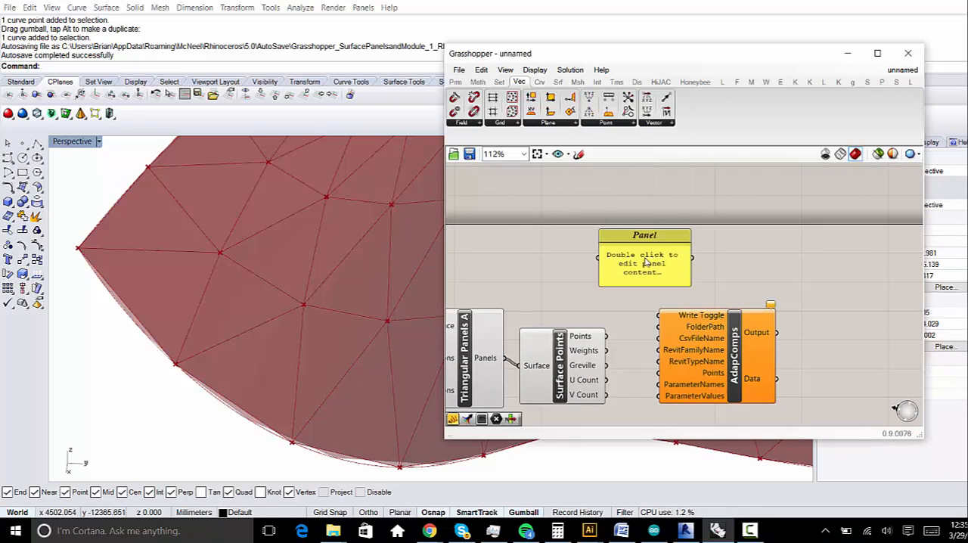
left_click_drag(607, 336, 598, 259)
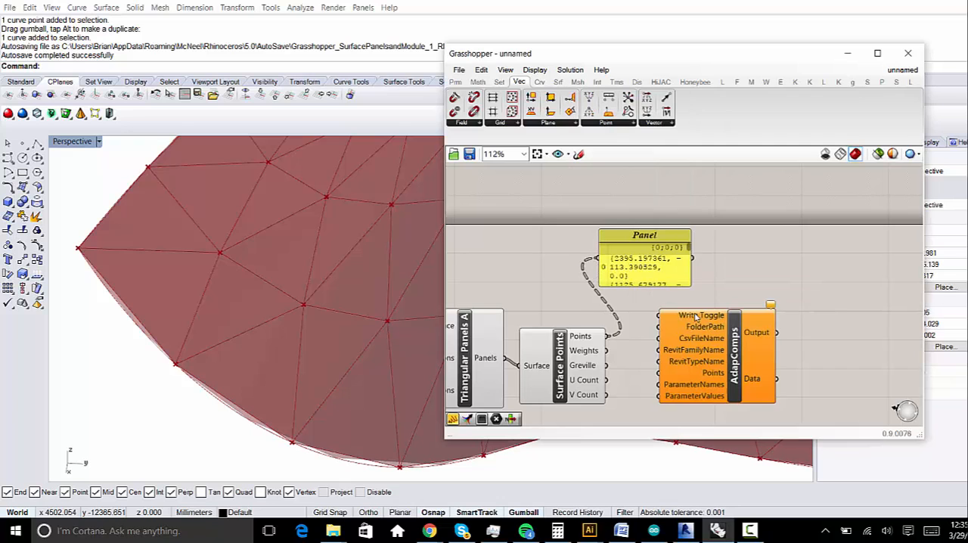
- Move AdapComps farther from Surface Points and enlarge the Panel so each point's full coordinates fit on one line
right_click_drag(694, 317, 651, 282)
left_click_drag(655, 287, 880, 243)
left_click_drag(646, 250, 781, 418)
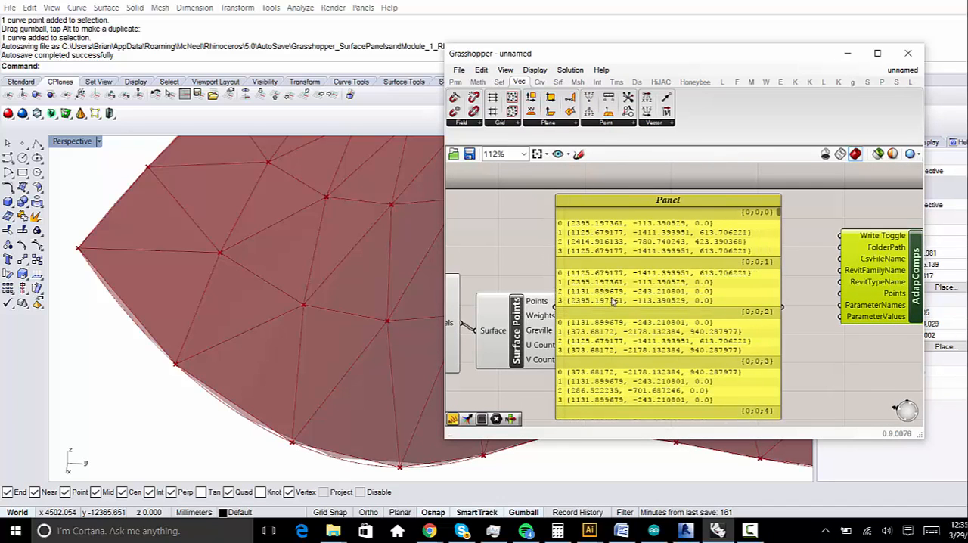
- Examine the point coordinates in the first branches of the Panel, comparing the entries within each branch for duplicates
scroll(614, 301, "up", 3)
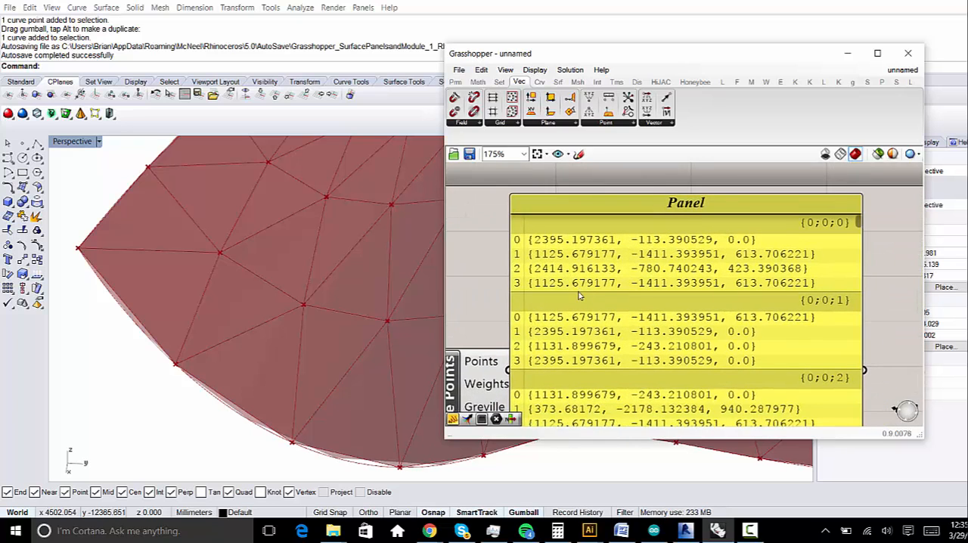
scroll(579, 295, "up", 5)
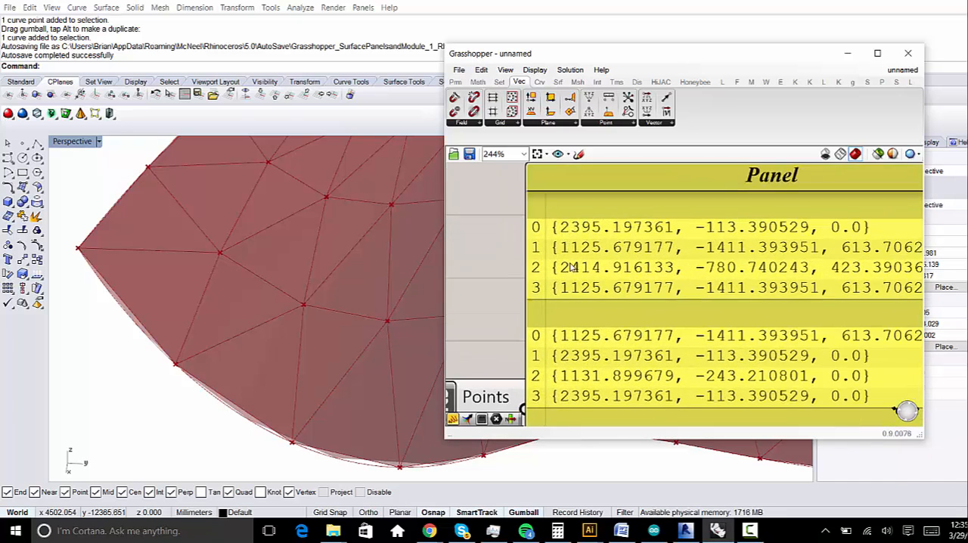
right_click_drag(582, 240, 528, 236)
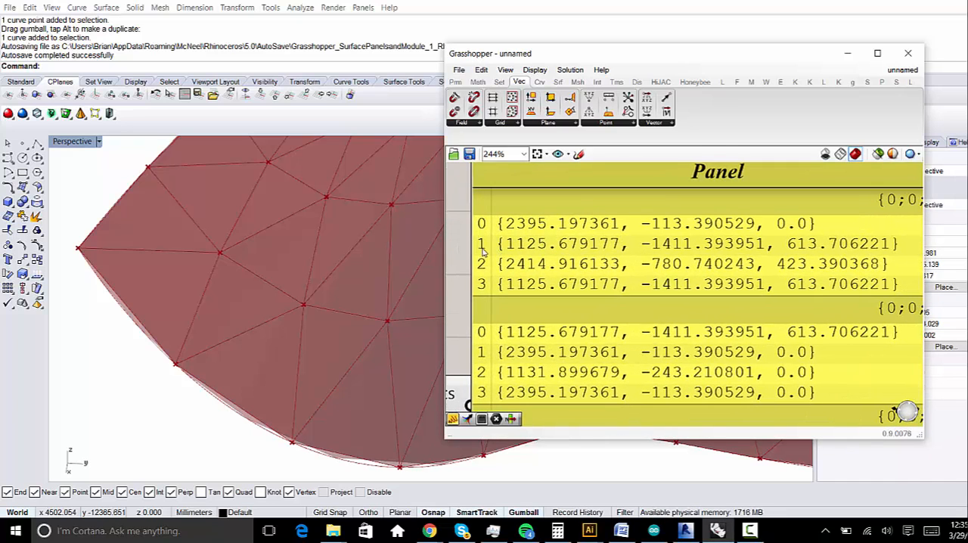
right_click_drag(549, 289, 534, 285)
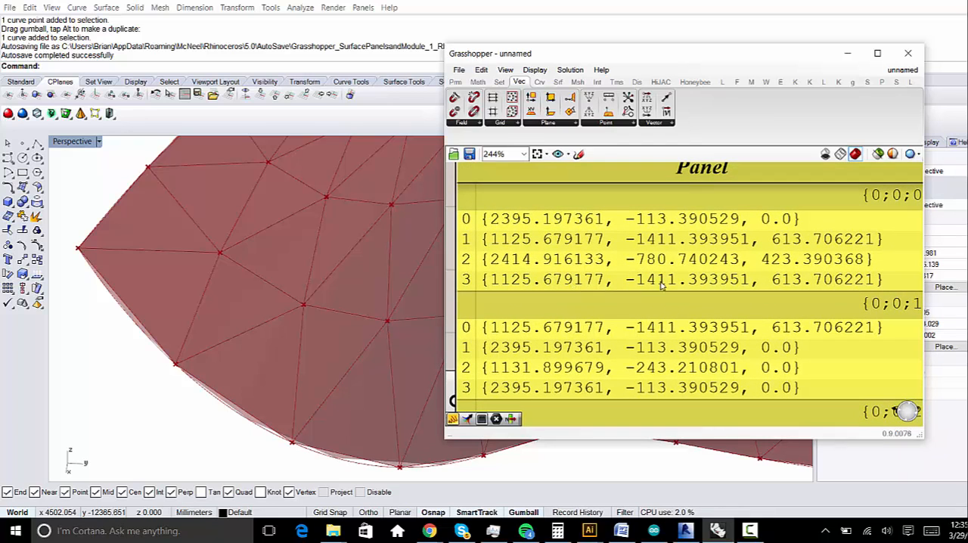
right_click_drag(542, 351, 595, 223)
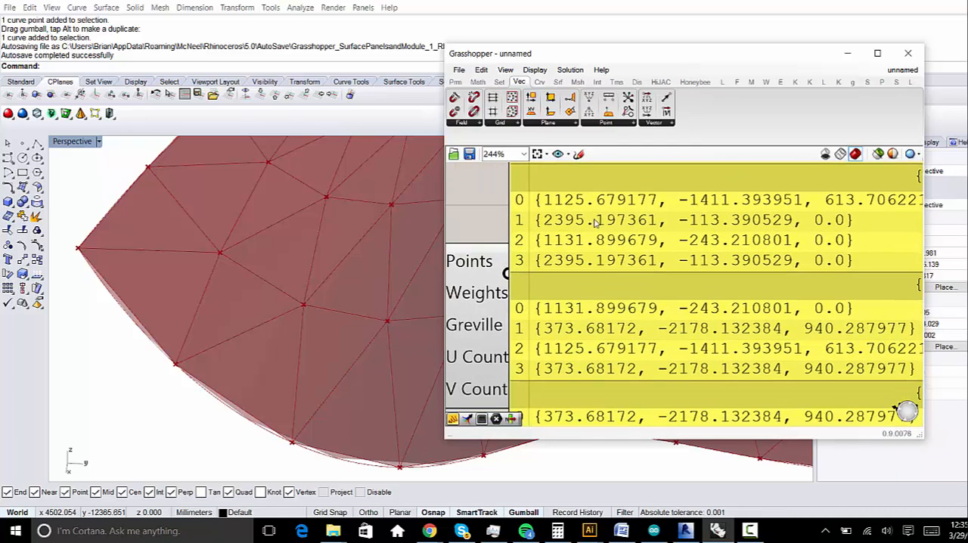
right_click_drag(582, 349, 557, 293)
scroll(526, 290, "down", 2)
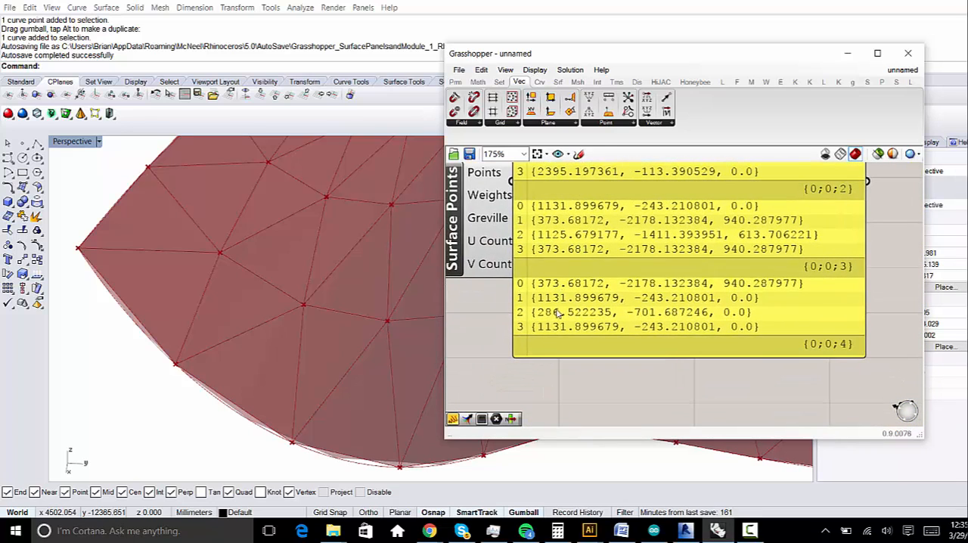
right_click_drag(645, 252, 636, 330)
scroll(636, 331, "down", 2)
right_click_drag(677, 236, 677, 289)
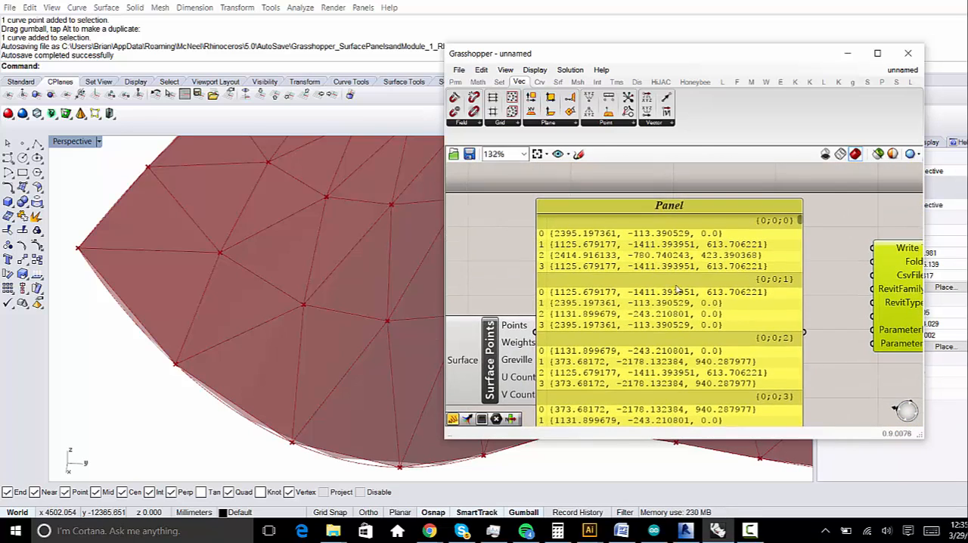
- Move the points Panel clear of Surface Points and add a second Panel fed by the Panels output of Triangular Panels A
left_click_drag(673, 206, 782, 213)
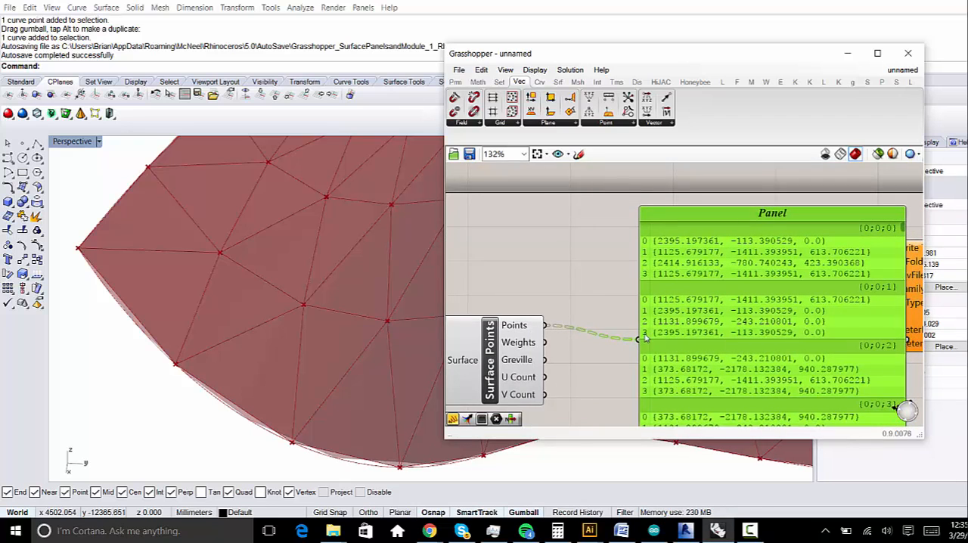
right_click_drag(642, 359, 700, 279)
scroll(644, 227, "down", 1)
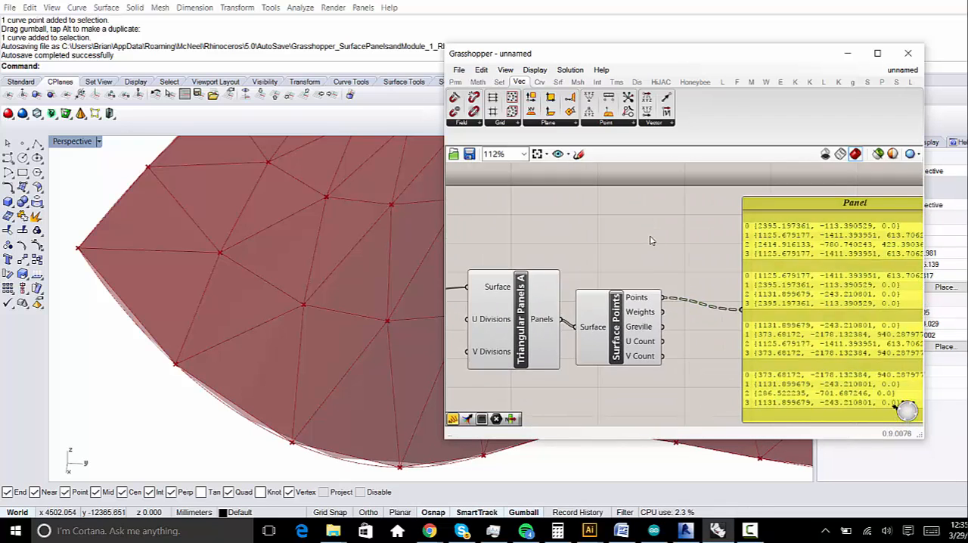
double_click(649, 230)
type("Planel")
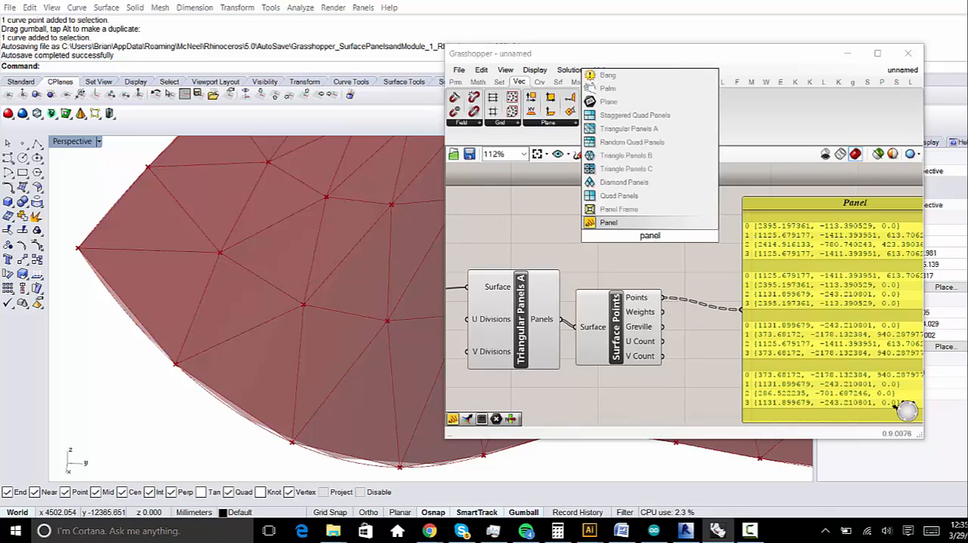
left_click(647, 224)
left_click_drag(562, 327, 605, 237)
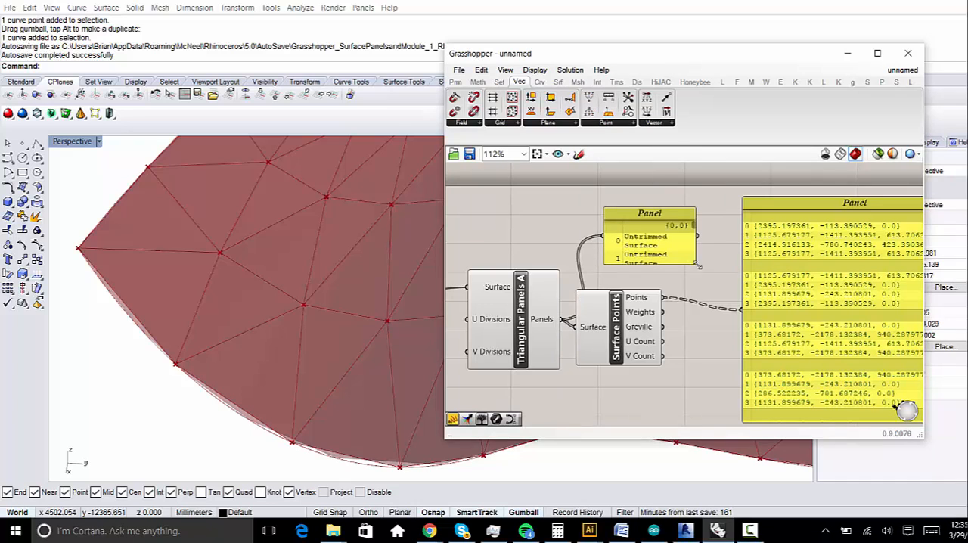
- Enlarge the second Panel to list more surfaces, and move it and Triangular Panels A clear of Surface Points
left_click_drag(697, 264, 764, 354)
left_click_drag(521, 319, 438, 326)
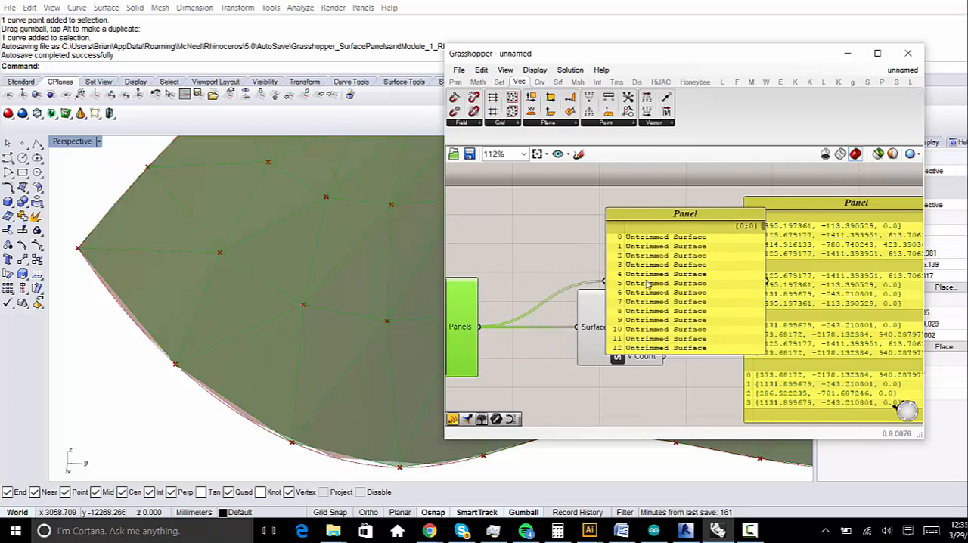
left_click_drag(655, 285, 628, 210)
right_click_drag(634, 231, 635, 293)
scroll(651, 261, "up", 2)
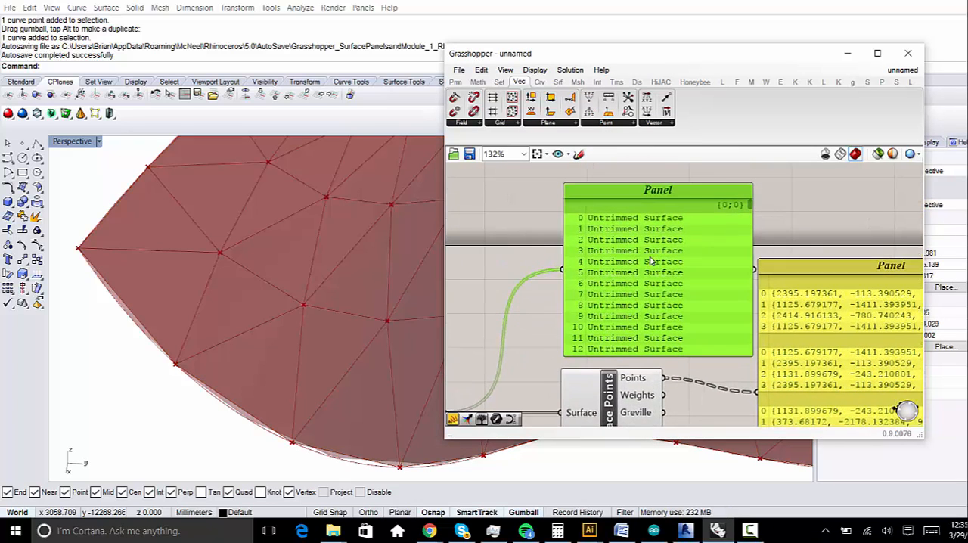
right_click_drag(705, 299, 703, 276)
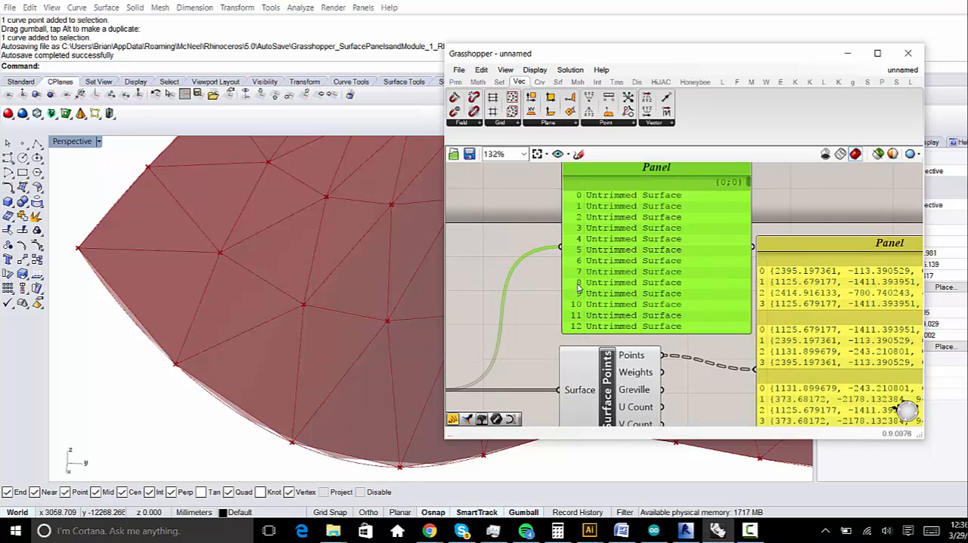
right_click_drag(689, 327, 685, 312)
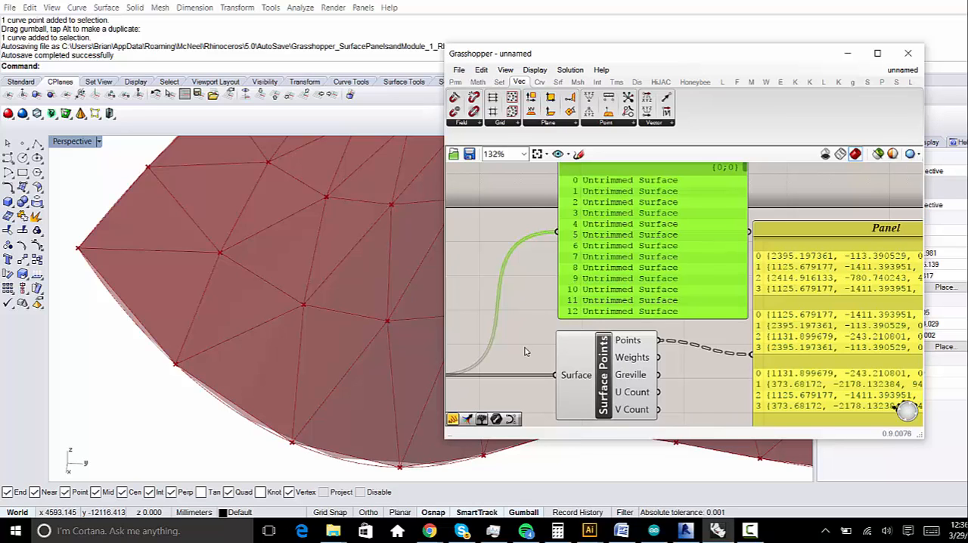
- Draw a rectangular plane surface with the Plane command in the empty area beside the loft in Rhino
scroll(378, 317, "down", 5)
right_click_drag(368, 292, 345, 411)
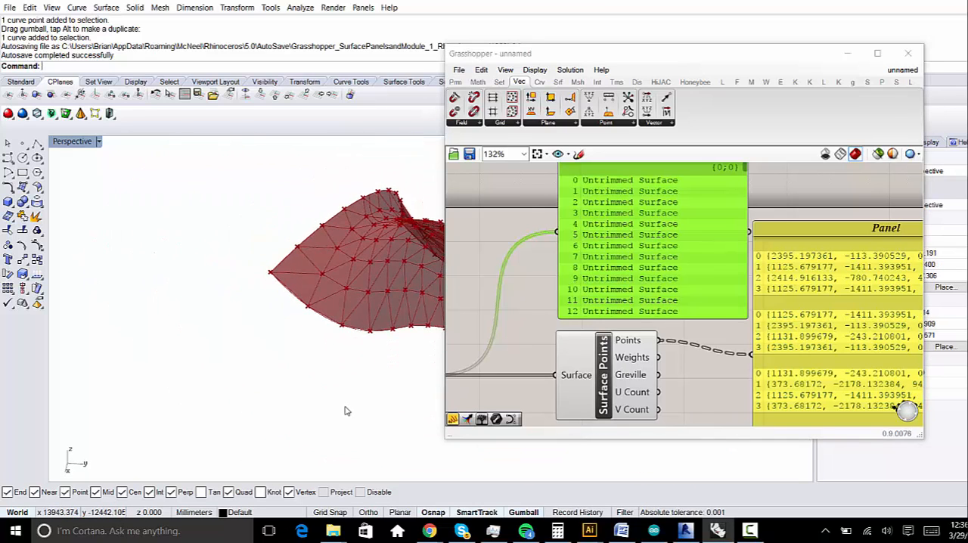
type("Plane")
key("Return")
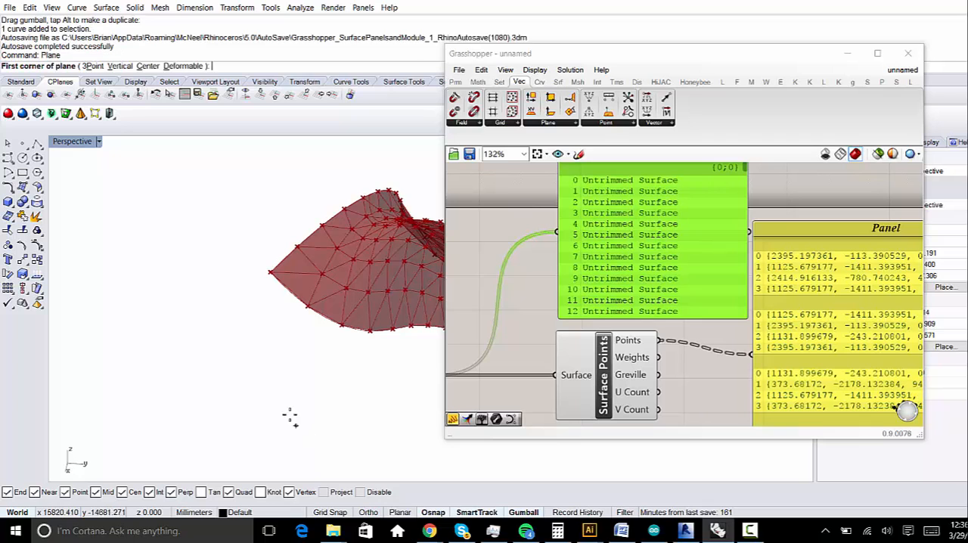
left_click(216, 327)
left_click(288, 399)
- Turn on the control points of the new plane surface with PointsOn
right_click_drag(250, 386, 340, 428)
right_click_drag(340, 428, 283, 348, "shift")
left_click(351, 394)
left_click_drag(379, 383, 276, 385)
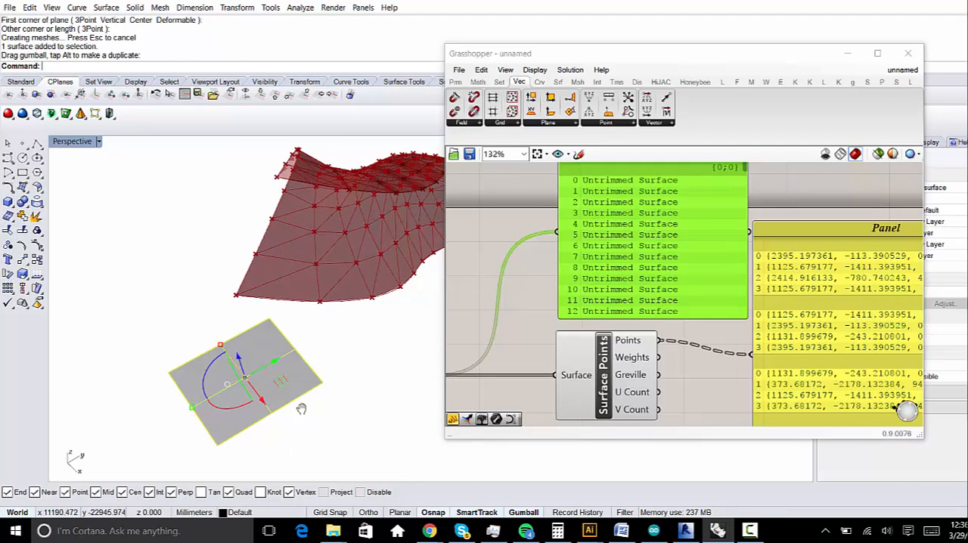
right_click_drag(300, 409, 314, 374, "shift")
scroll(313, 375, "up", 7)
scroll(359, 320, "down", 7)
left_click(364, 316)
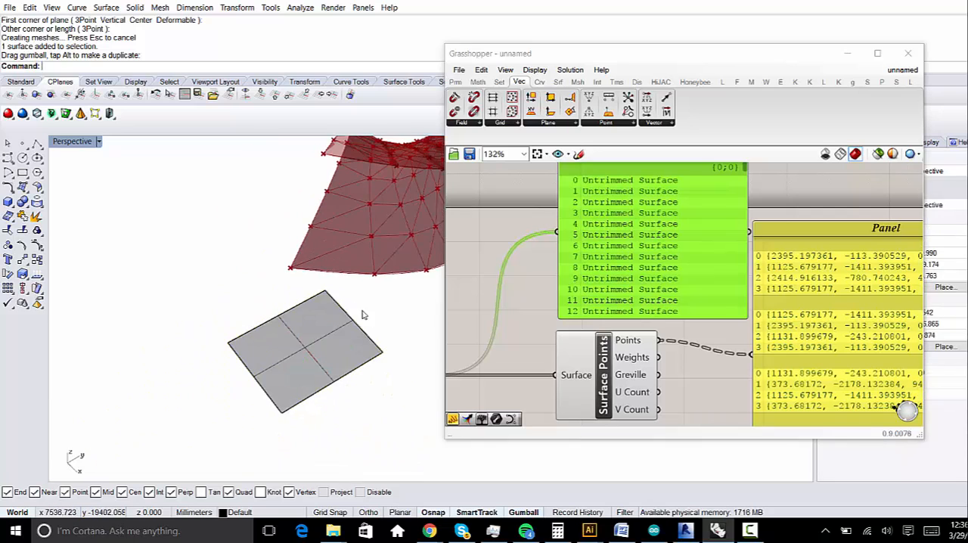
left_click(322, 298)
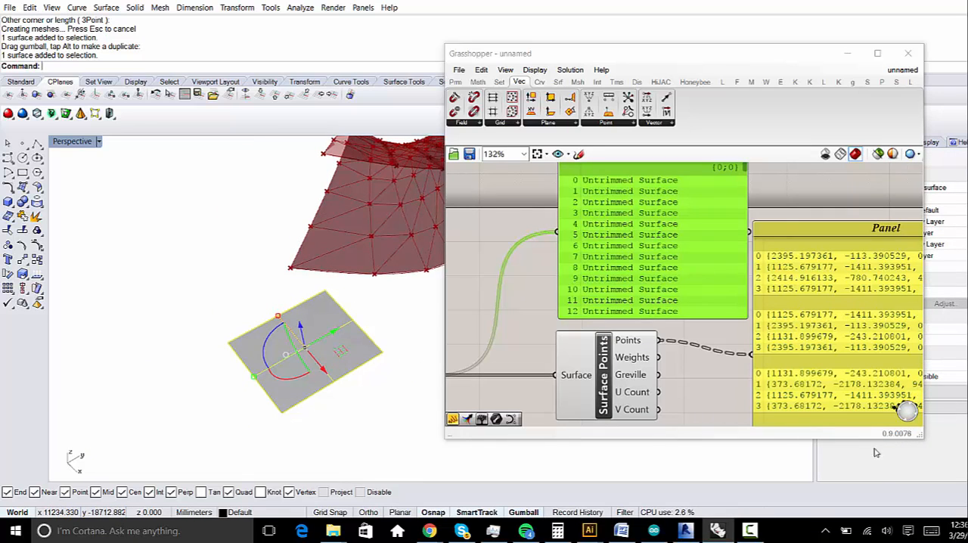
right_click_drag(301, 360, 327, 346)
type("PointsOn")
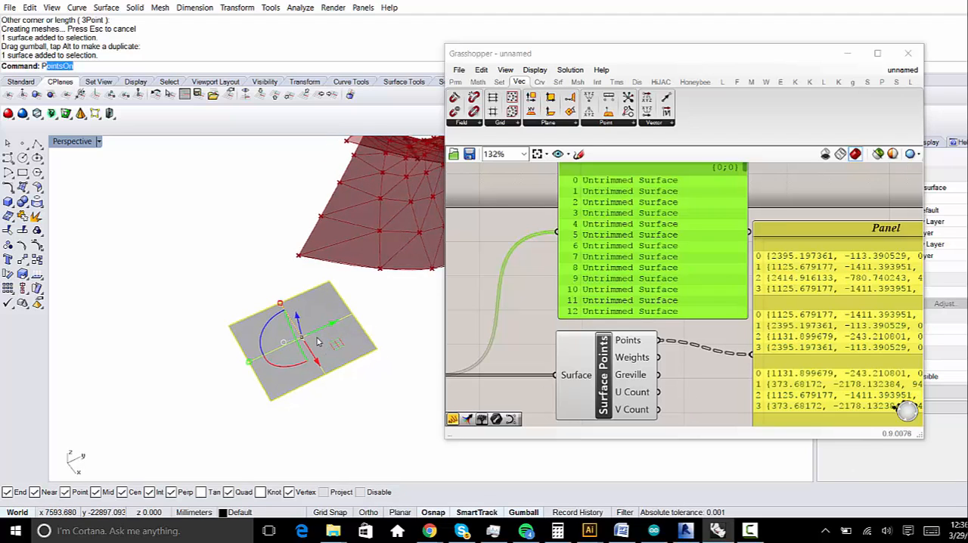
key("Return")
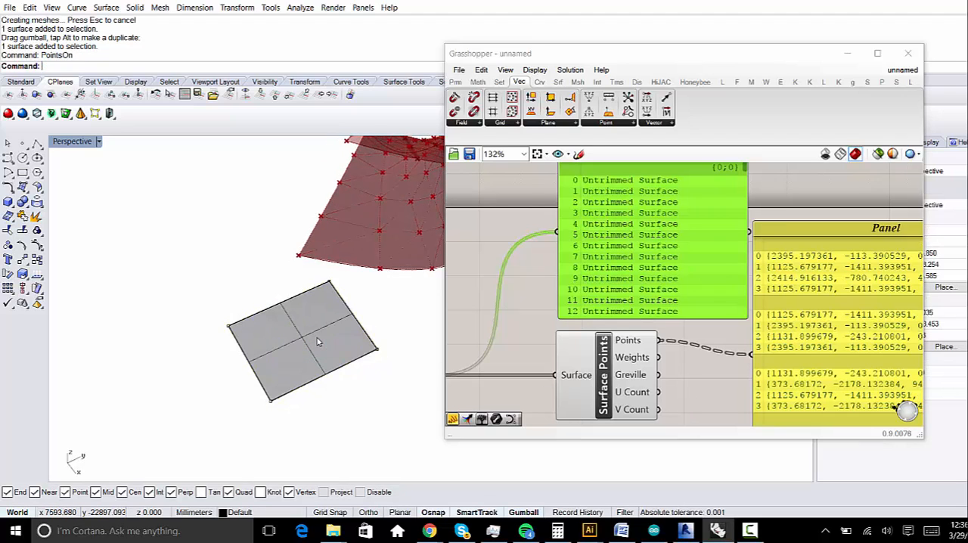
- Collapse the plane into a triangle by moving one corner control point onto the adjacent corner, and select the surface
left_click(376, 352)
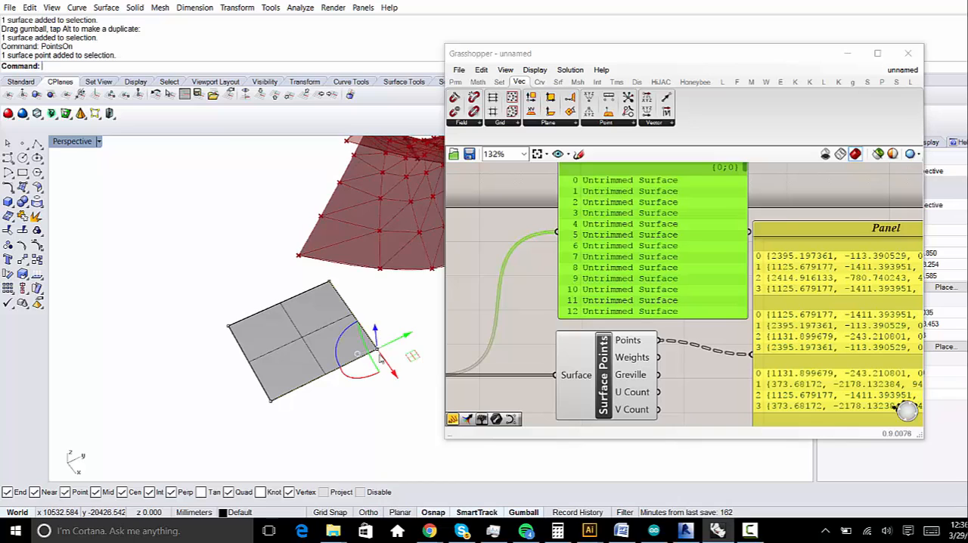
type("Move")
key("Return")
left_click(378, 352)
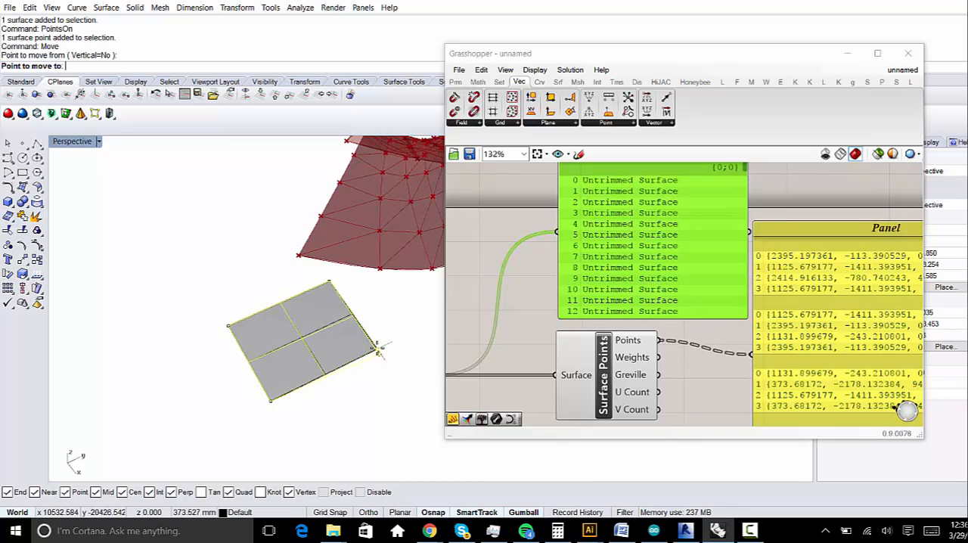
left_click(327, 283)
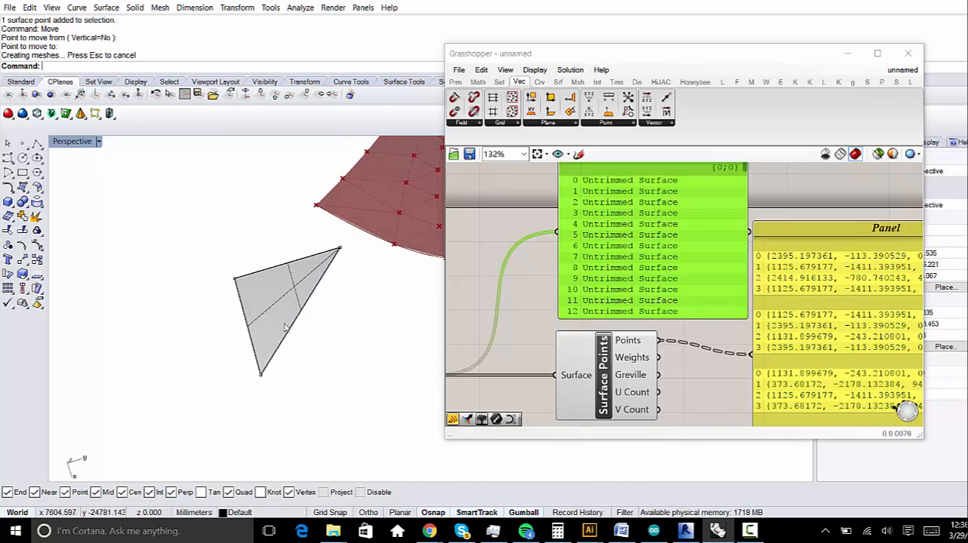
scroll(352, 301, "up", 3)
scroll(314, 316, "down", 3)
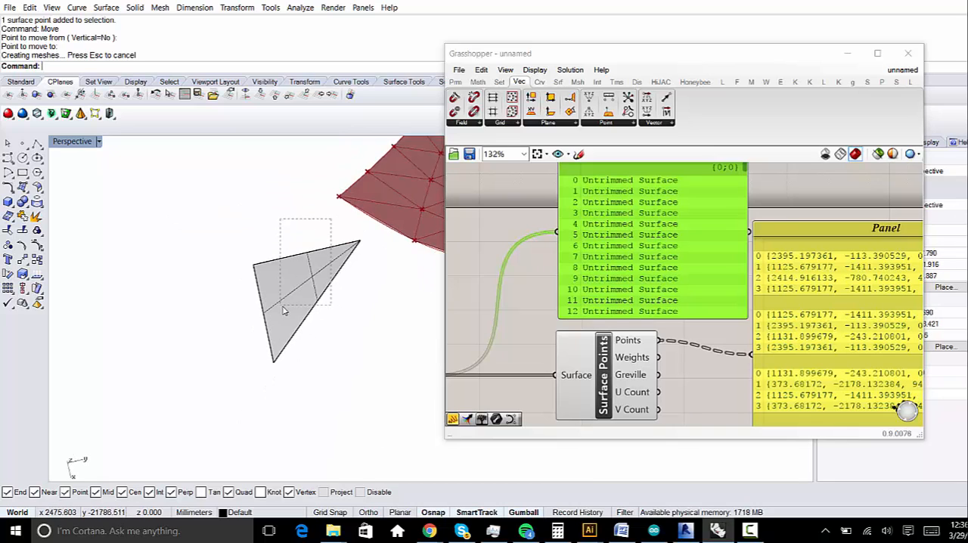
left_click(307, 291)
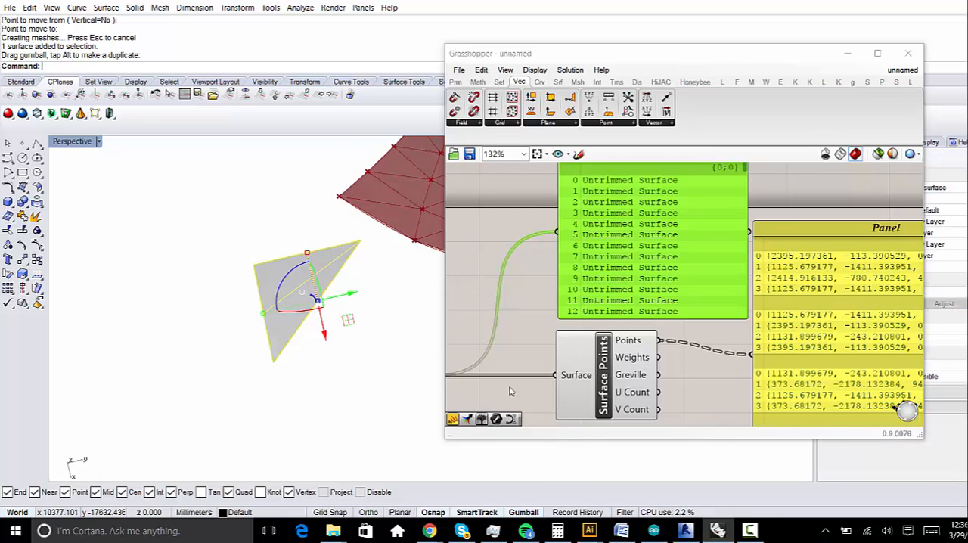
left_click(750, 530)
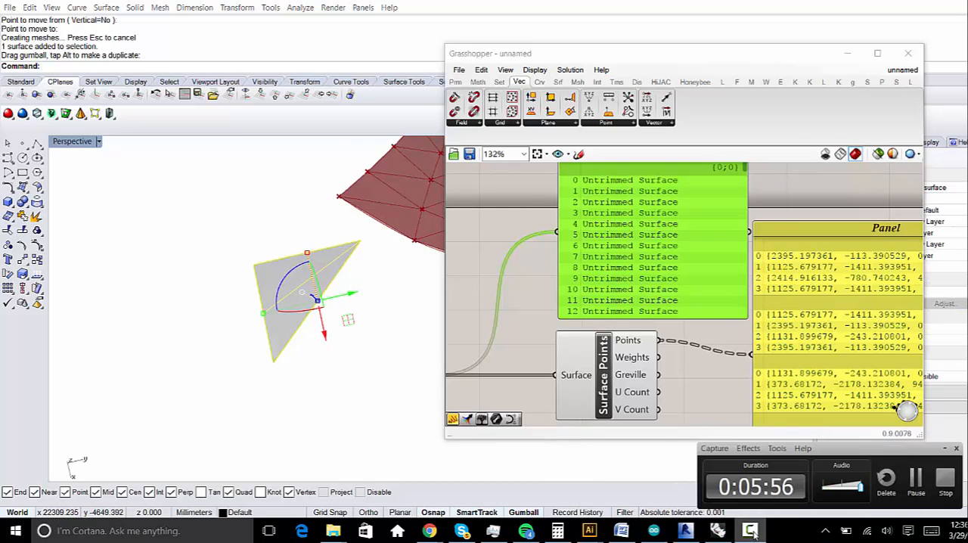
- Delete the triangular plane surface beside the lofted surface in Rhino
scroll(228, 300, "down", 5)
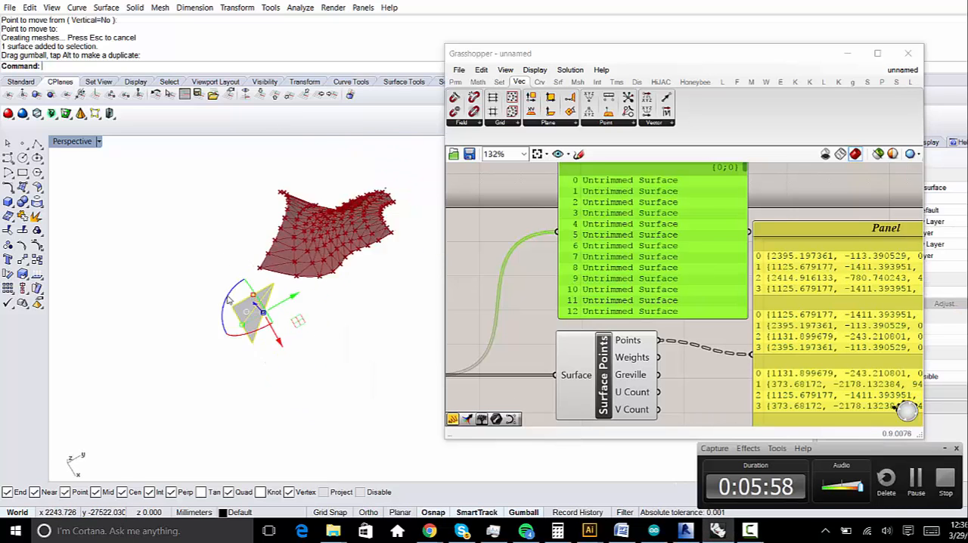
scroll(209, 329, "up", 4)
scroll(210, 329, "down", 2)
scroll(239, 335, "up", 5)
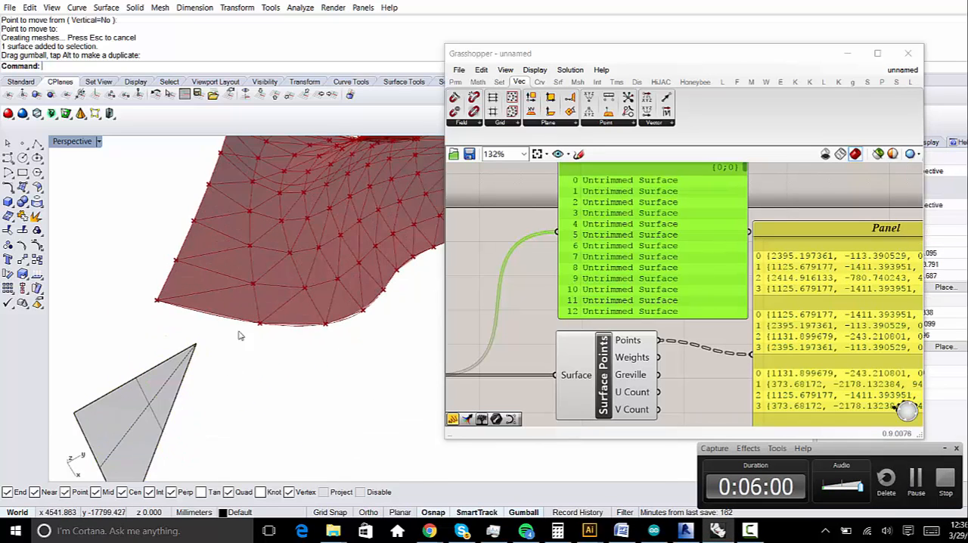
scroll(227, 336, "down", 2)
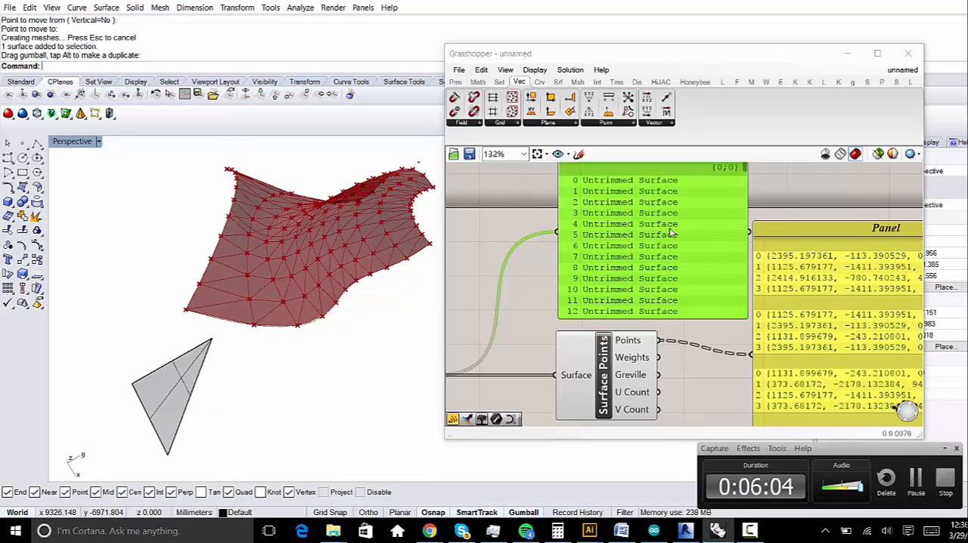
right_click_drag(663, 302, 706, 283)
left_click(189, 390)
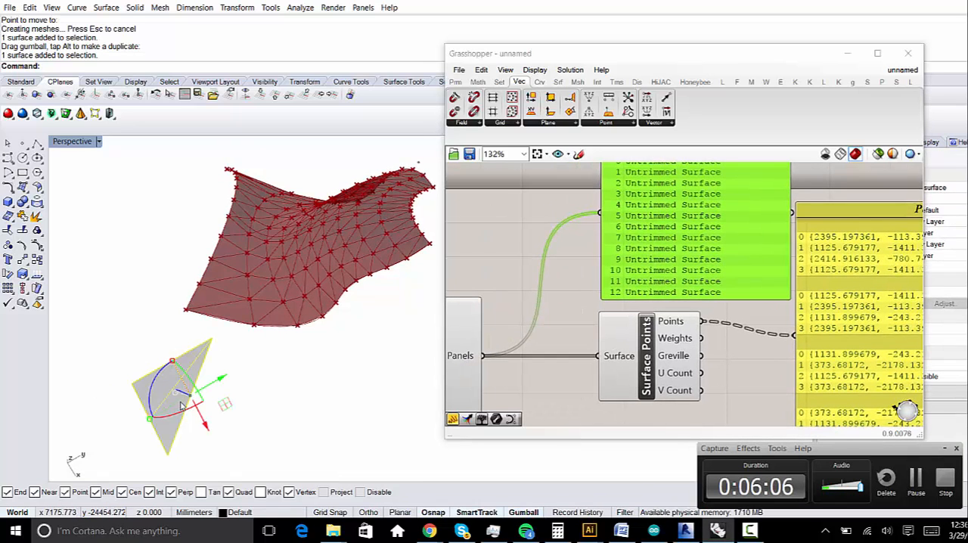
key("Delete")
right_click_drag(335, 374, 371, 361)
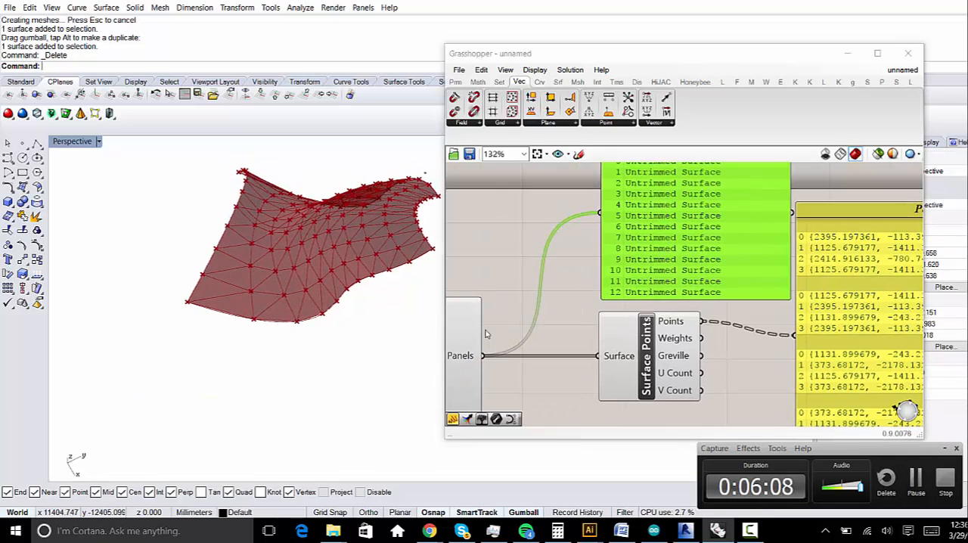
- Delete the Panel listing the untrimmed surfaces and move the point-coordinates Panel up above Surface Points
right_click_drag(757, 271, 600, 269)
scroll(670, 282, "down", 1)
scroll(671, 285, "up", 2)
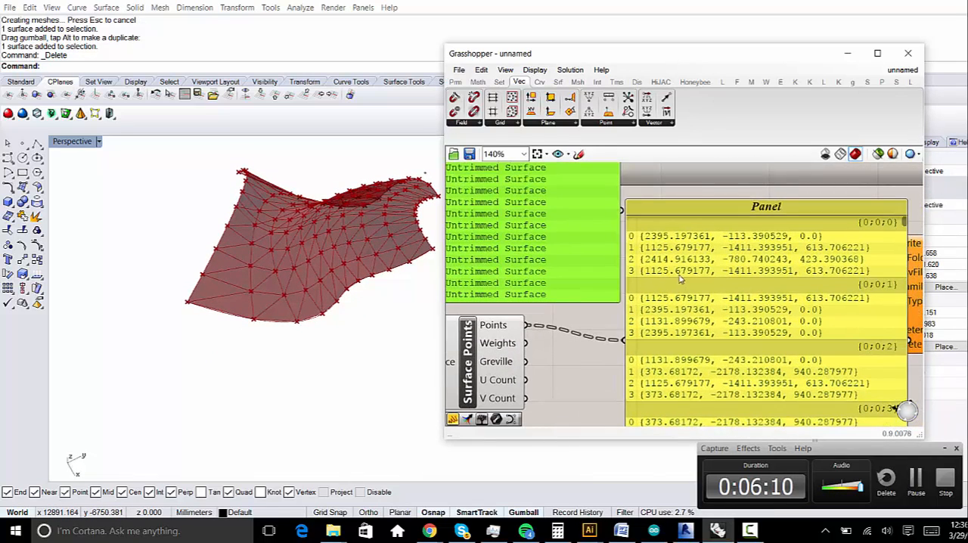
scroll(681, 280, "down", 2)
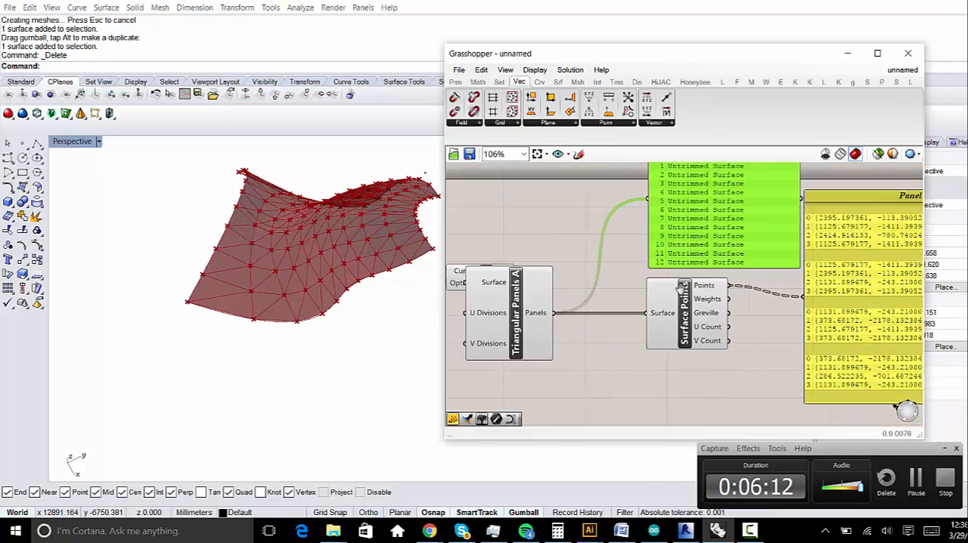
left_click_drag(682, 288, 628, 290)
right_click_drag(694, 342, 628, 359)
scroll(650, 248, "down", 3)
left_click(651, 246)
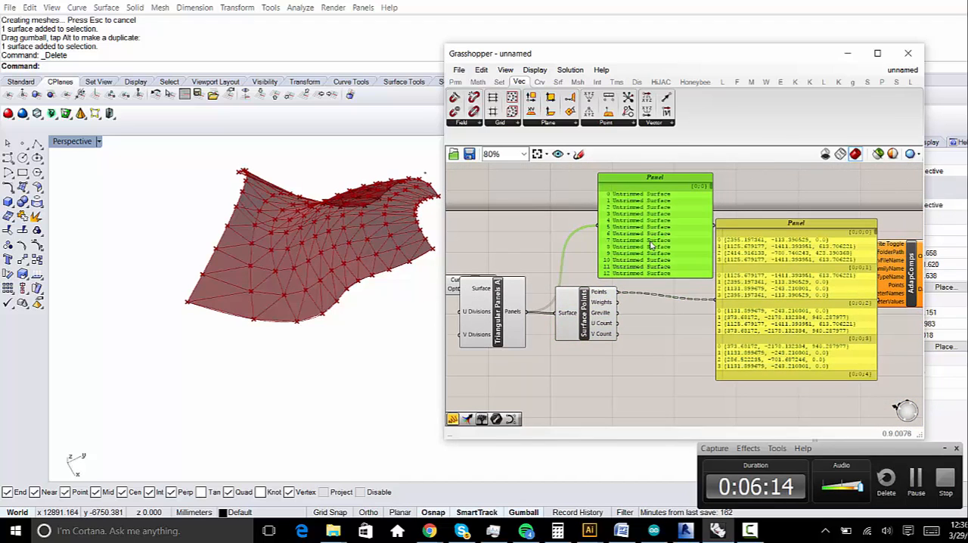
right_click_drag(651, 246, 630, 271)
key("Delete")
left_click_drag(755, 302, 692, 201)
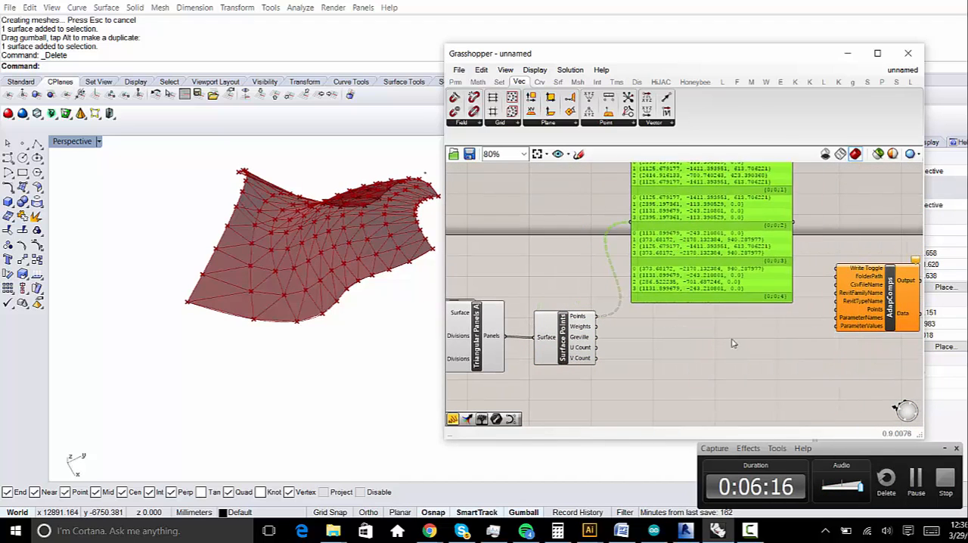
- Add a Cull Duplicates component beside Surface Points, feed it the Points output, and remove the extra copy of it
right_click_drag(732, 344, 680, 328)
double_click(646, 341)
type("c")
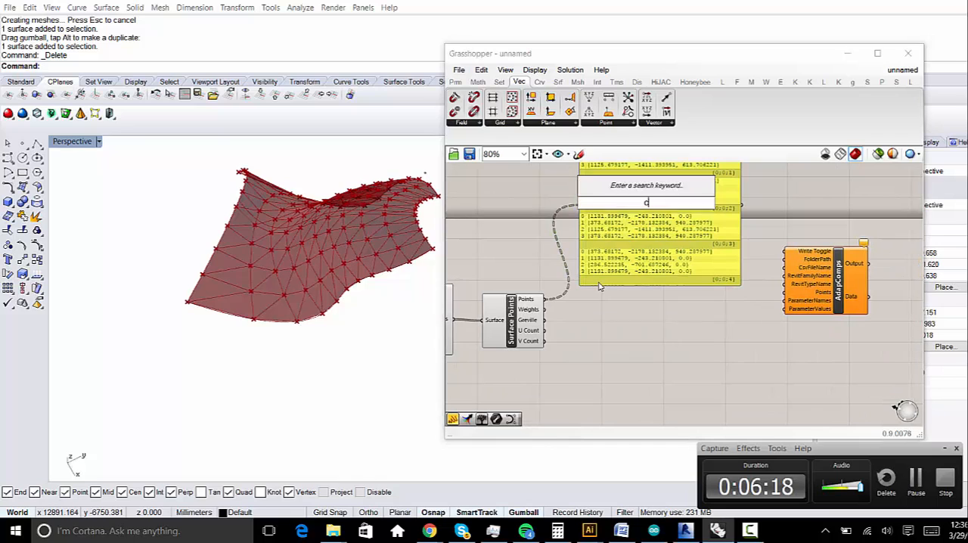
type("ull")
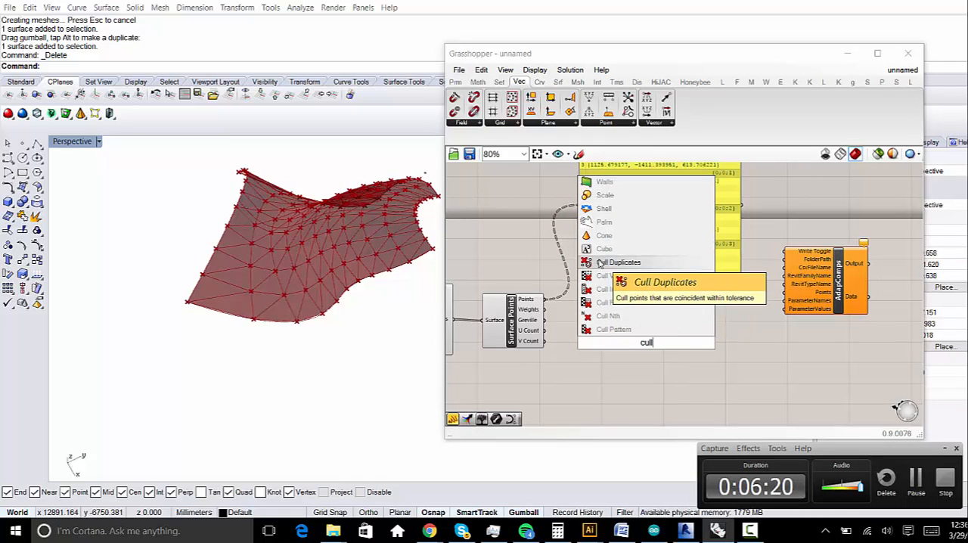
left_click(602, 263)
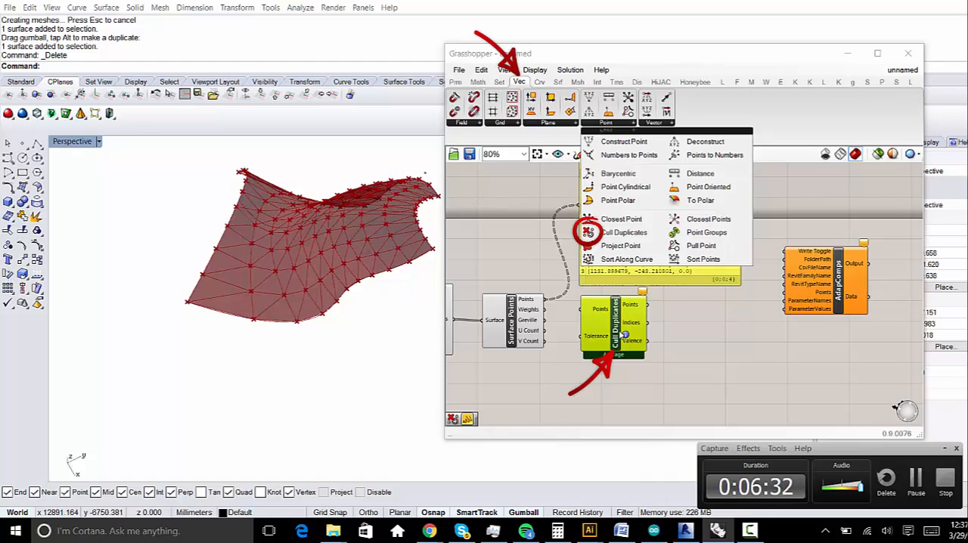
left_click(586, 371)
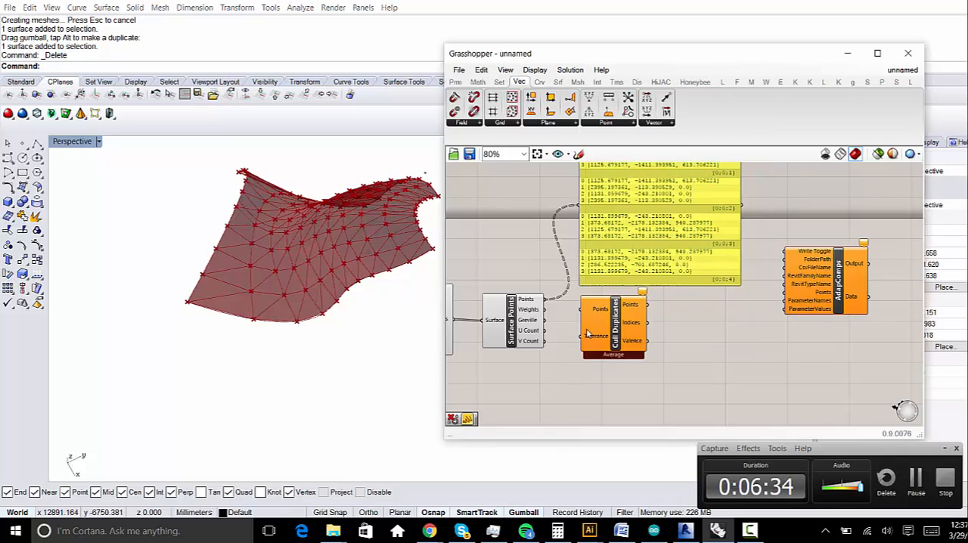
left_click_drag(580, 311, 546, 305)
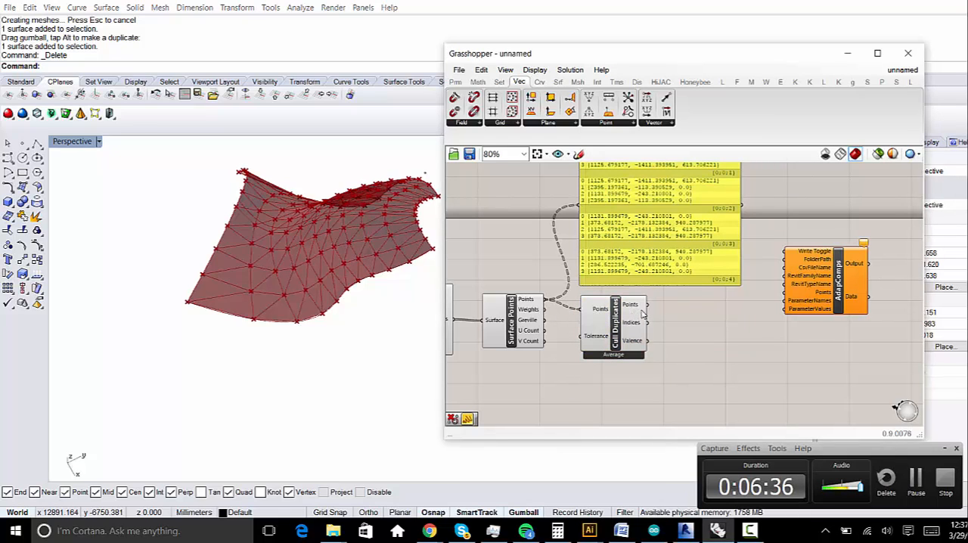
left_click_drag(632, 329, 610, 332)
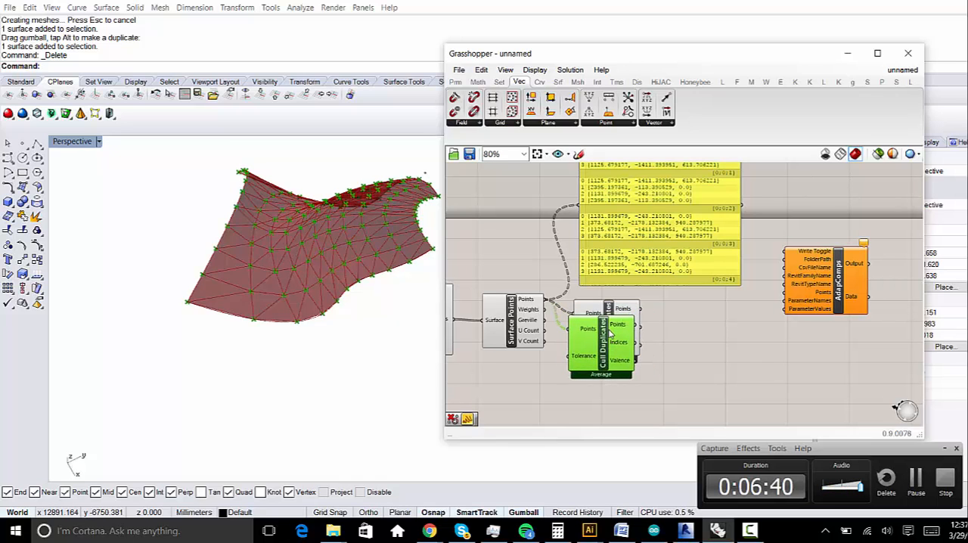
key("Delete")
- Add a Panel connected to the Points output of Cull Duplicates and enlarge it to read the culled coordinates
left_click(773, 447)
double_click(728, 382)
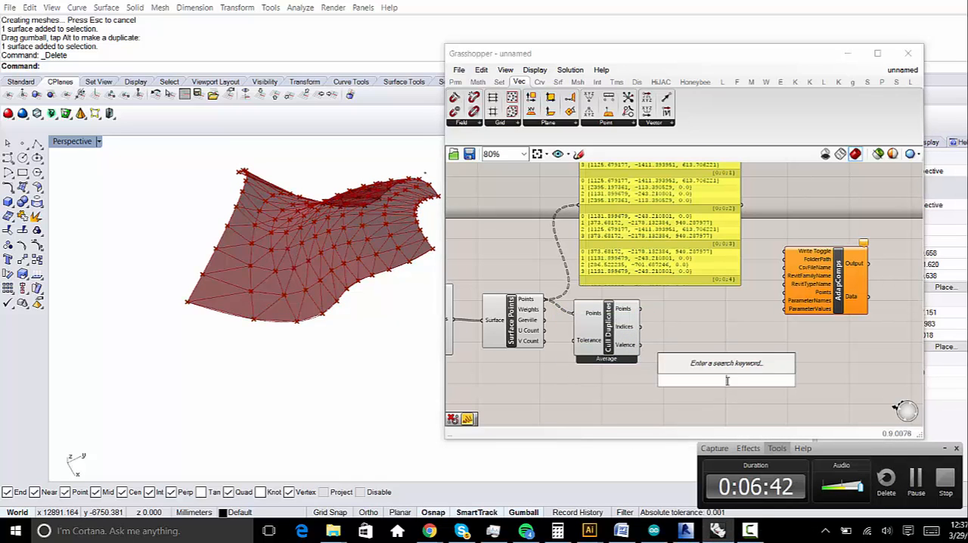
type("panel")
key("Return")
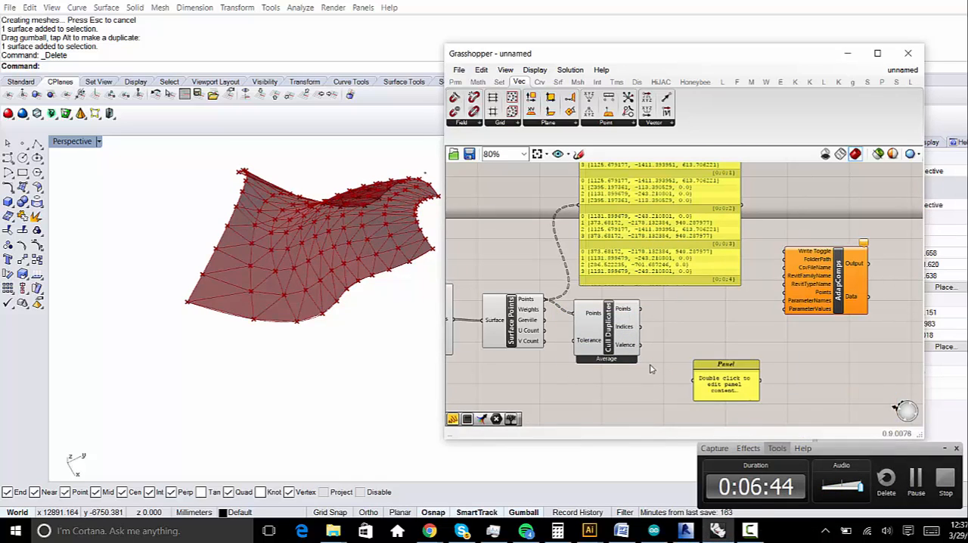
left_click_drag(692, 381, 642, 310)
right_click_drag(759, 408, 691, 300)
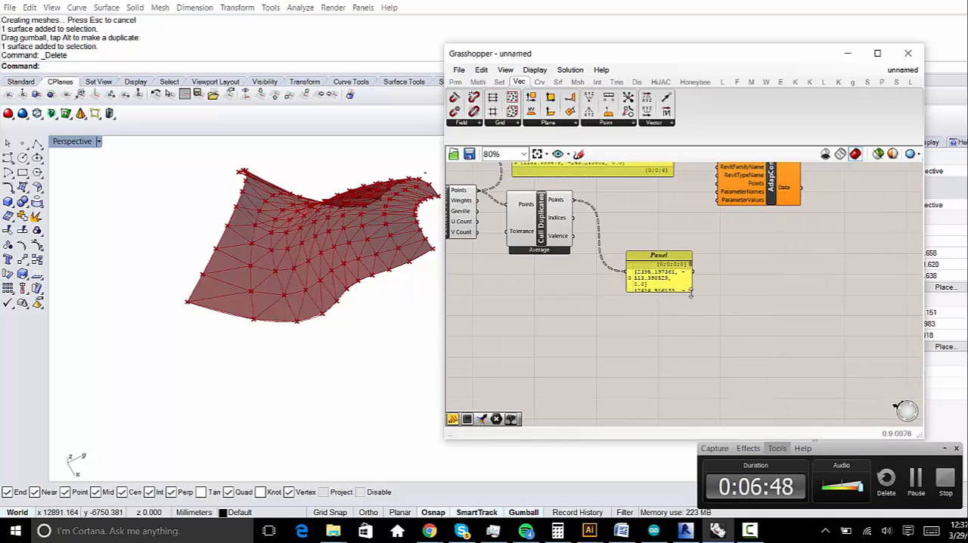
left_click_drag(690, 295, 716, 305)
scroll(769, 312, "up", 3)
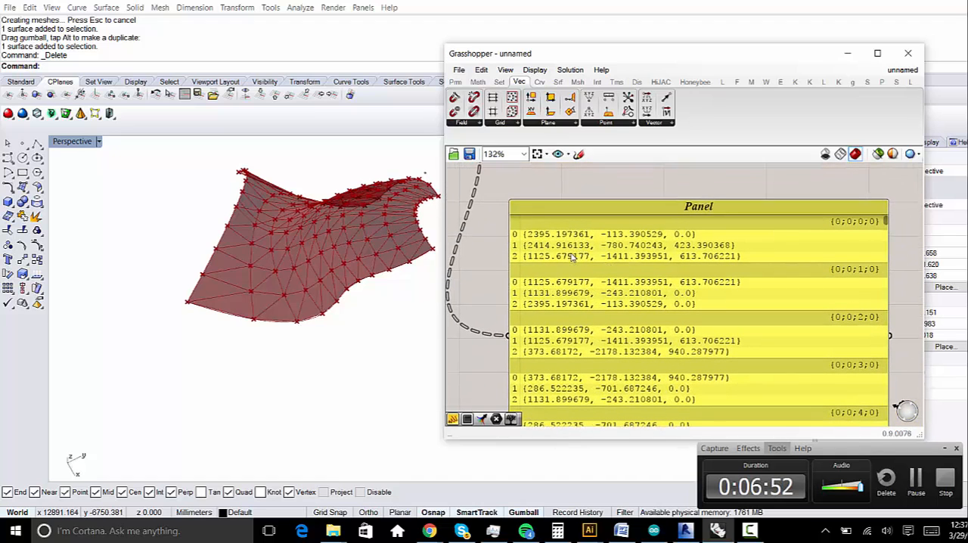
right_click_drag(621, 393, 665, 371)
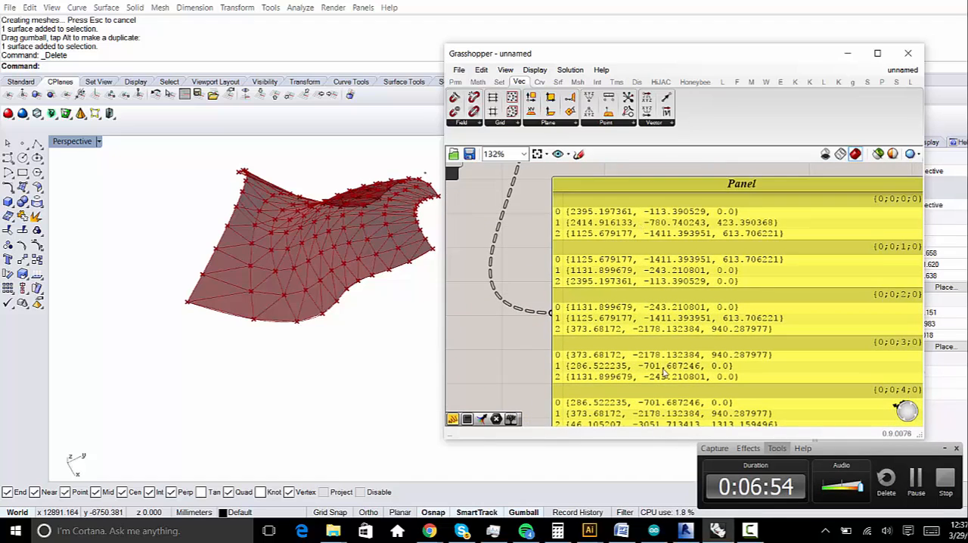
- Delete the Panel showing the culled points
scroll(664, 370, "down", 2)
left_click(628, 355)
scroll(681, 348, "down", 2)
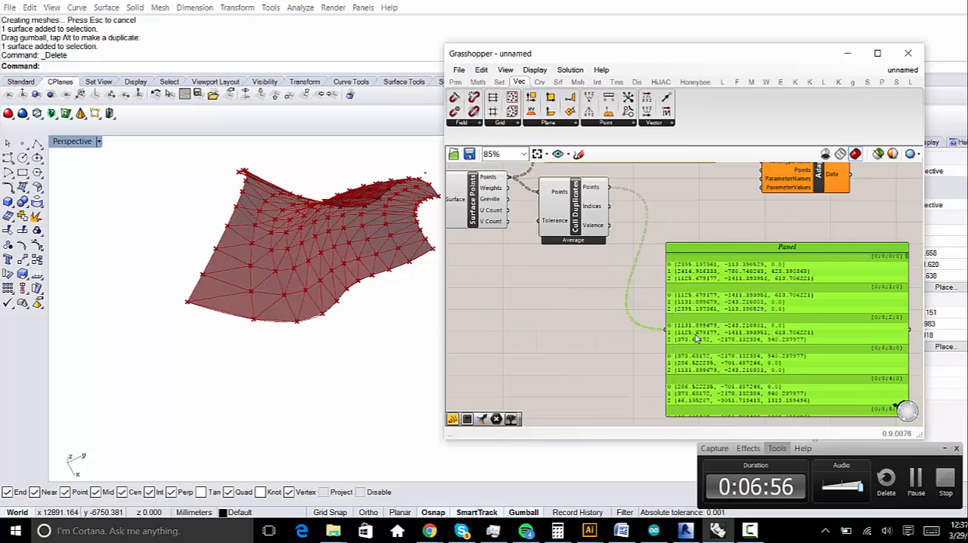
right_click_drag(697, 342, 635, 389)
key("Delete")
- Compare the original point-coordinates Panel with the data tree of Cull Duplicates' Points output
right_click_drag(563, 270, 573, 317)
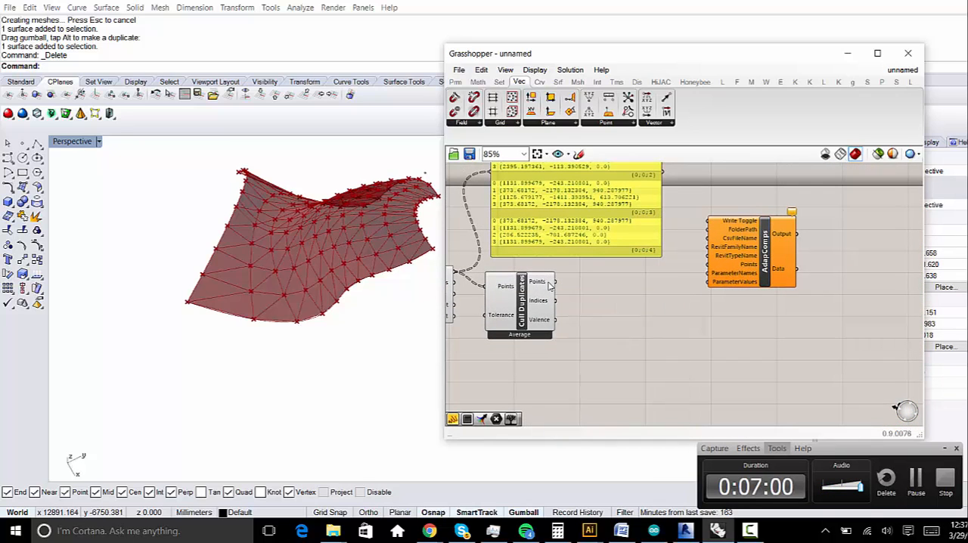
right_click_drag(589, 202, 628, 275)
right_click_drag(546, 232, 566, 222)
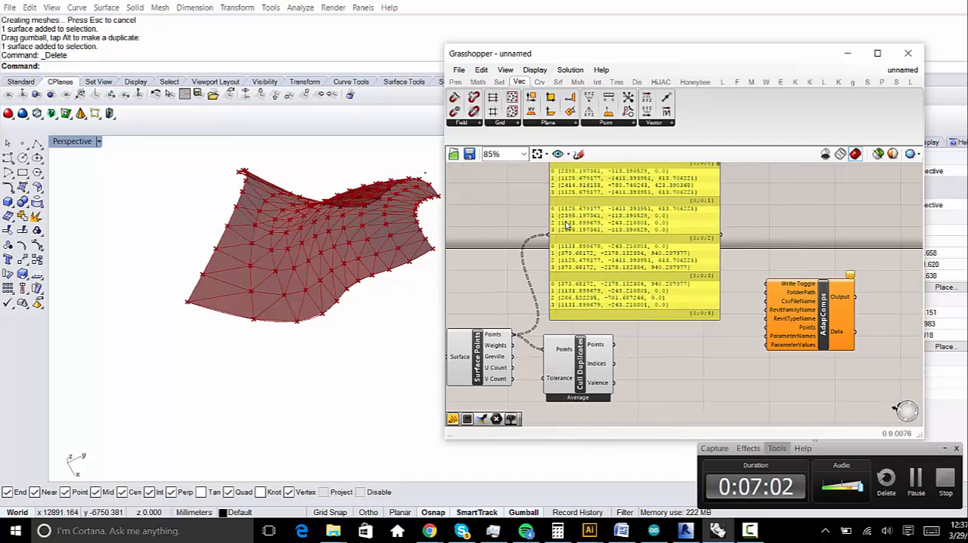
scroll(588, 222, "up", 1)
right_click_drag(680, 407, 612, 309)
mouse_move(533, 251)
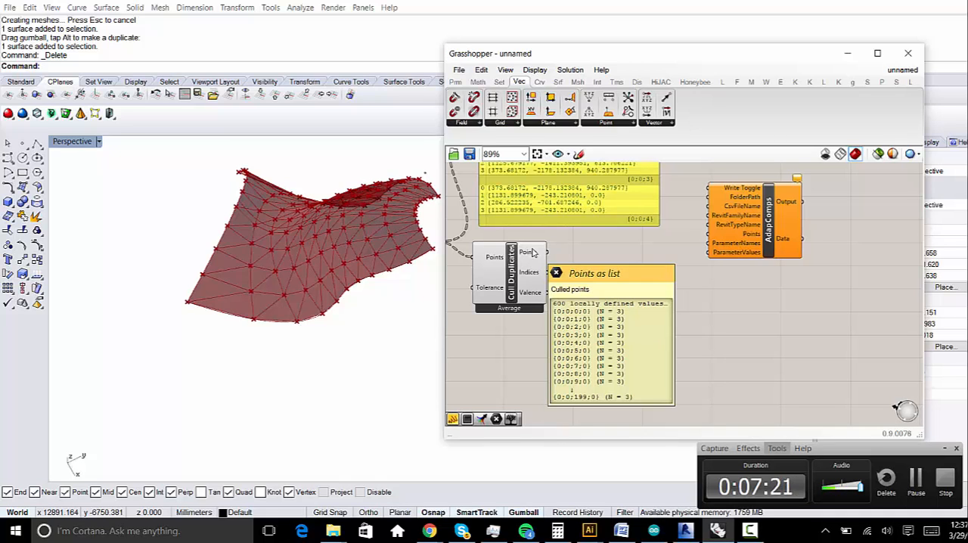
- Line up Curve, Loft and Triangular Panels A in a row before Surface Points, and shift Cull Duplicates slightly down
right_click_drag(527, 328, 739, 343)
scroll(739, 342, "down", 2)
left_click_drag(568, 308, 591, 334)
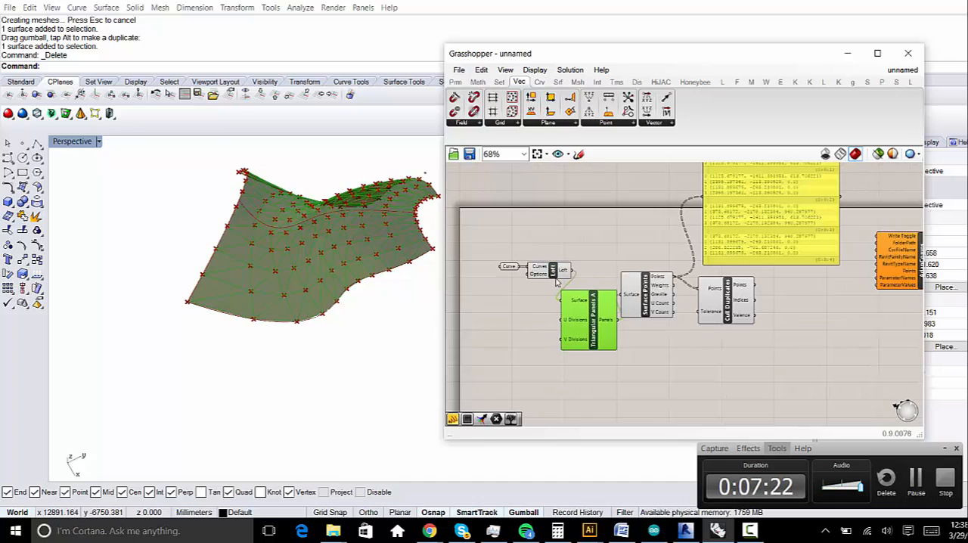
left_click_drag(556, 281, 477, 251)
left_click_drag(550, 261, 519, 286)
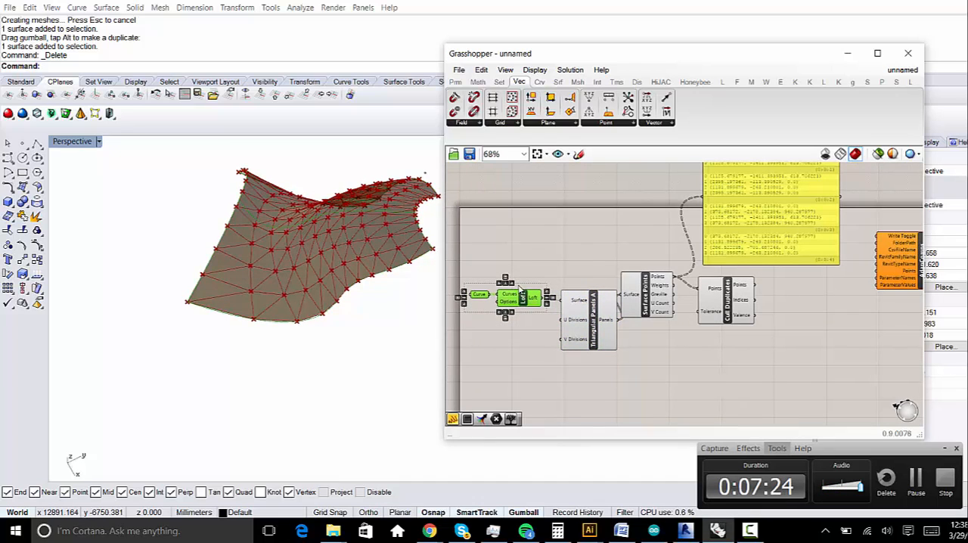
left_click(583, 299)
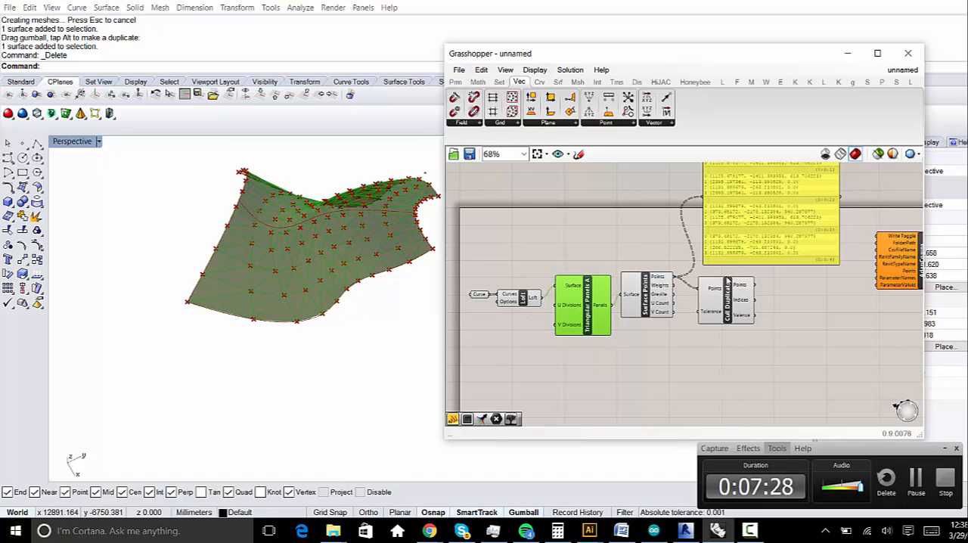
left_click_drag(728, 285, 730, 301)
- Add a Simplify Tree component fed by Cull Duplicates' Points output and compare the tree paths of both outputs
right_click_drag(803, 302, 755, 306)
double_click(755, 306)
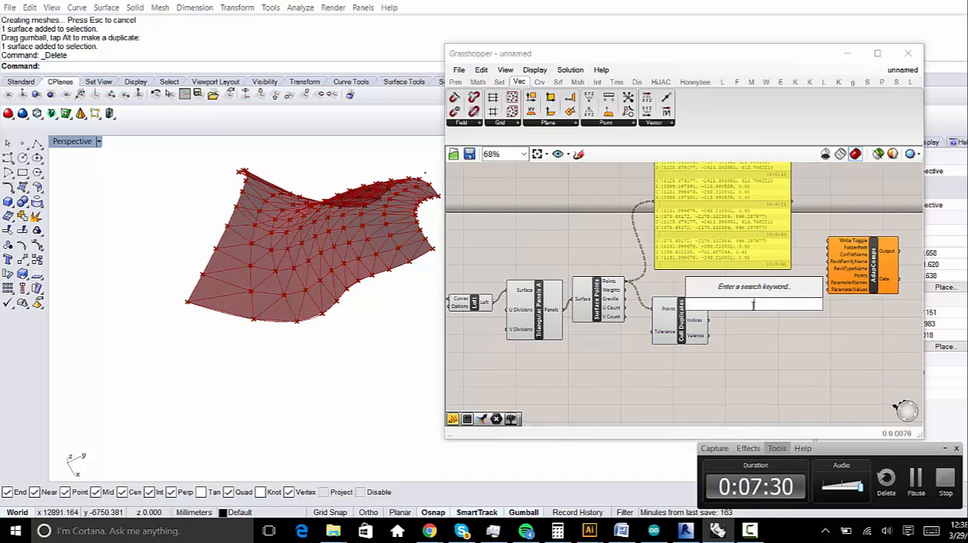
type("simpl")
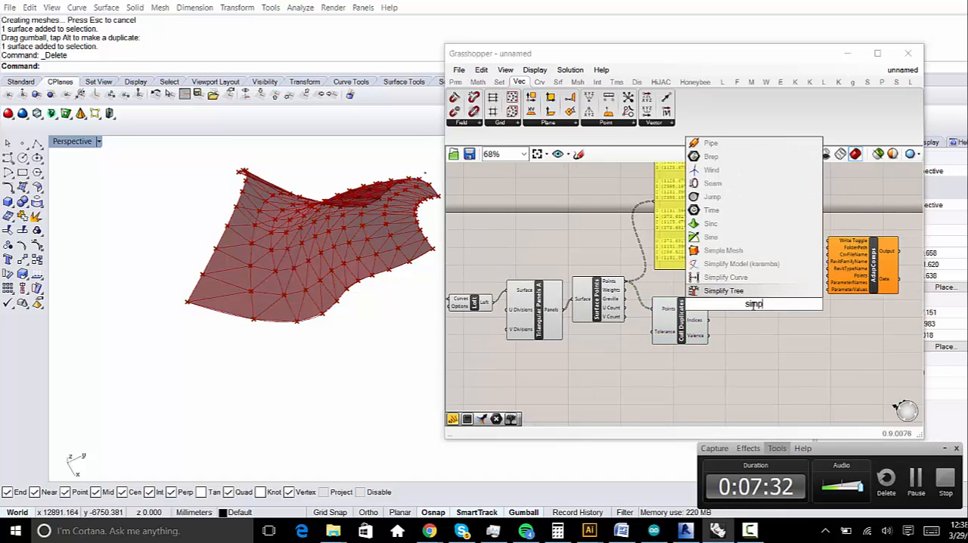
left_click(723, 290)
scroll(687, 288, "up", 2)
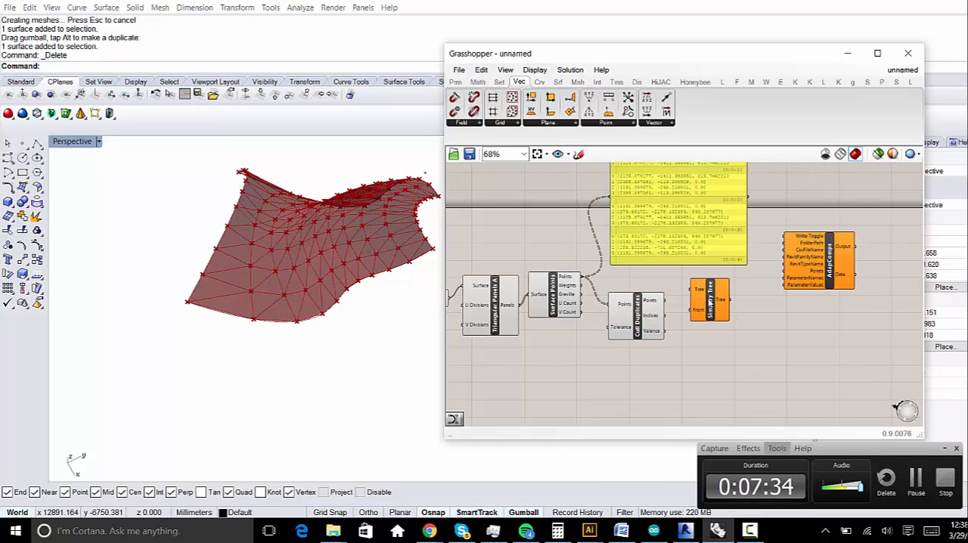
left_click_drag(686, 286, 646, 305)
right_click_drag(701, 361, 654, 319)
left_click_drag(680, 254, 676, 281)
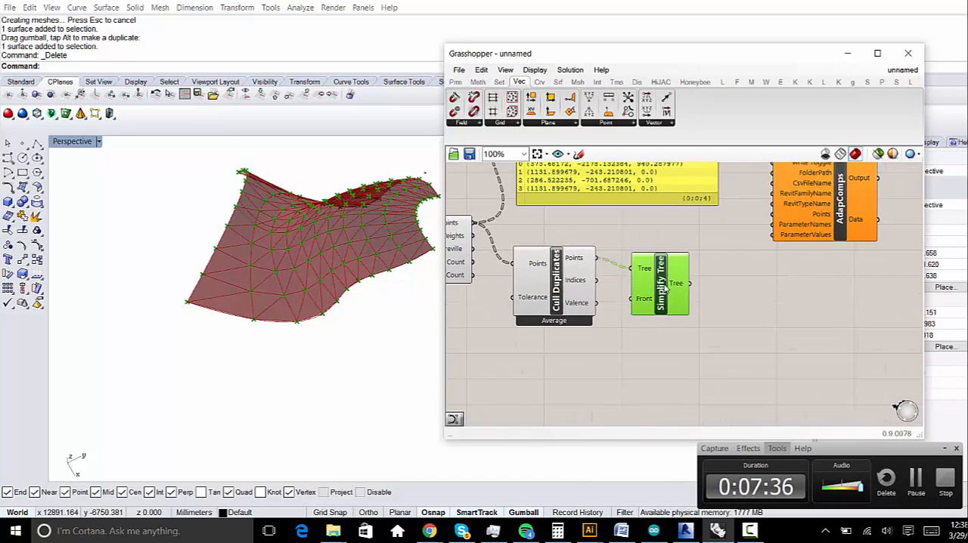
mouse_move(677, 285)
mouse_move(584, 263)
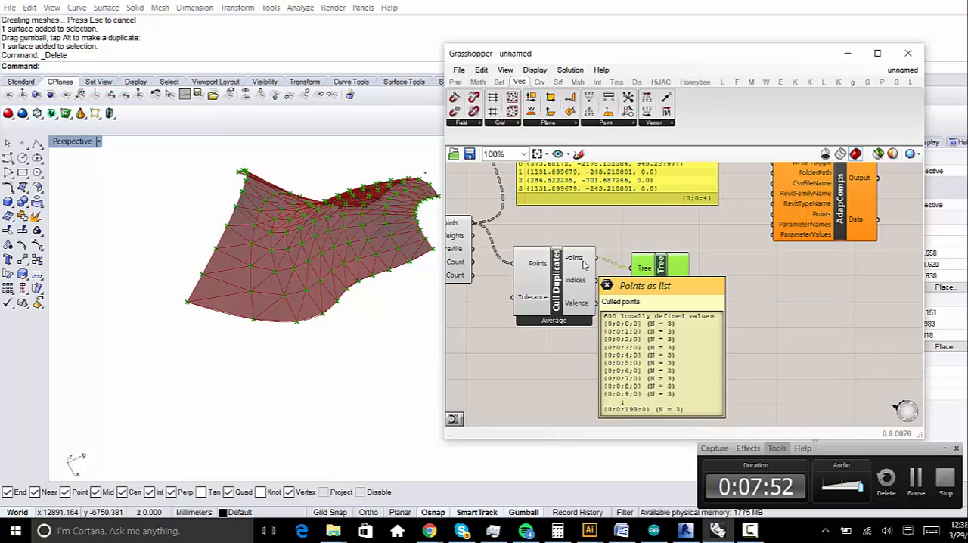
- Connect the Tree output of Simplify Tree to the Points input of AdapComps and align AdapComps beside it
right_click_drag(772, 233, 726, 275)
left_click_drag(643, 331, 673, 321)
left_click_drag(722, 301, 724, 258)
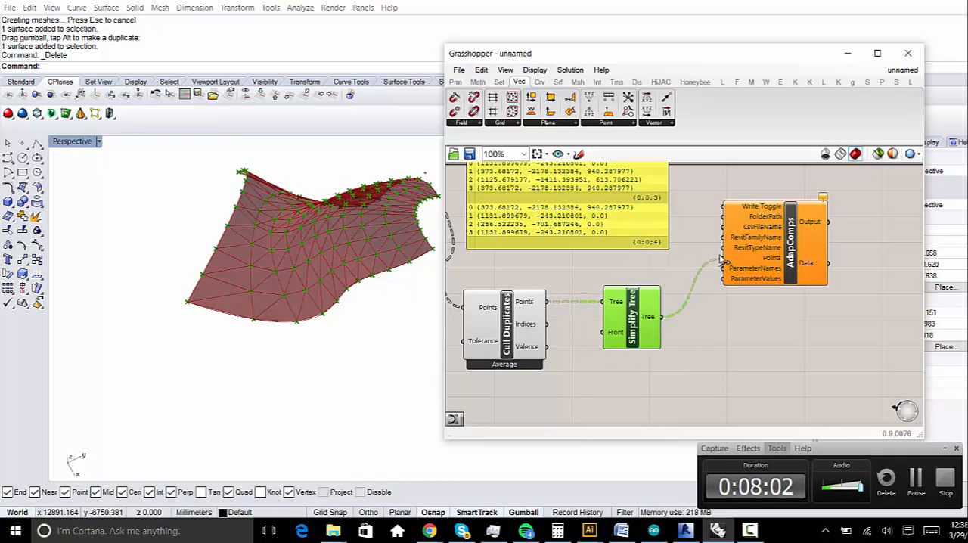
right_click_drag(724, 263, 687, 317)
left_click_drag(767, 283, 755, 346)
right_click_drag(742, 386, 742, 335)
left_click_drag(726, 313, 726, 303)
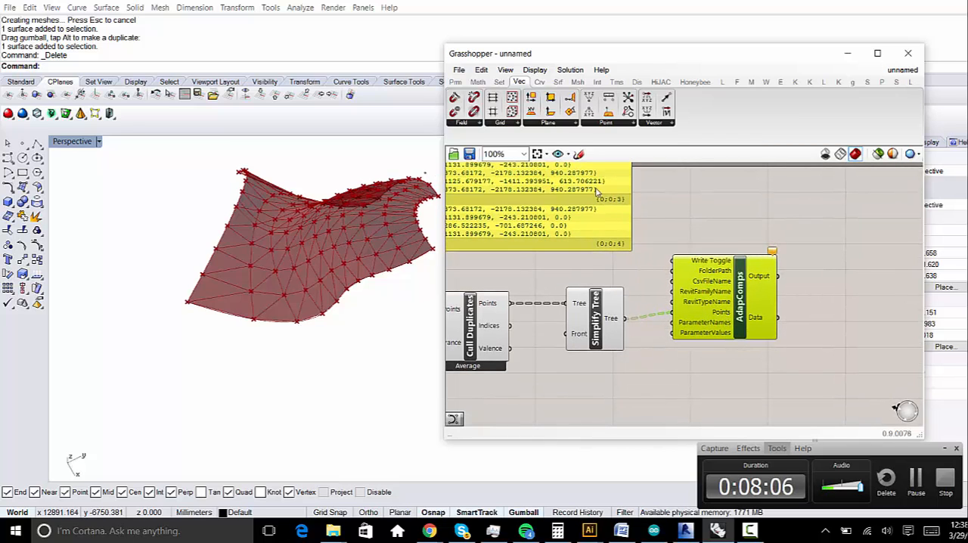
- Move AdapComps across the canvas so that it sits beside Simplify Tree again
scroll(678, 292, "down", 3)
scroll(609, 223, "up", 1)
left_click(596, 248)
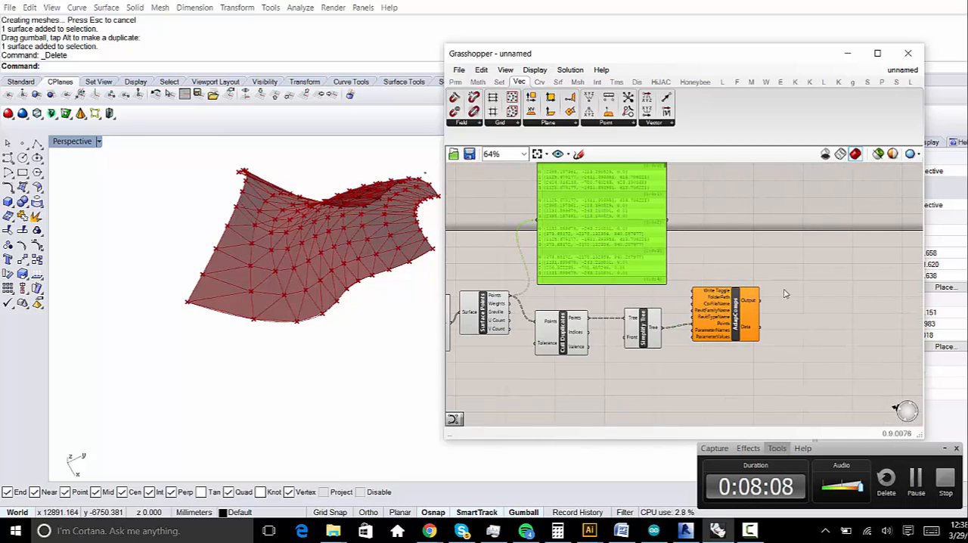
left_click_drag(796, 310, 750, 246)
scroll(479, 376, "down", 2)
left_click_drag(721, 296, 726, 353)
left_click(819, 371)
right_click_drag(821, 361, 727, 317)
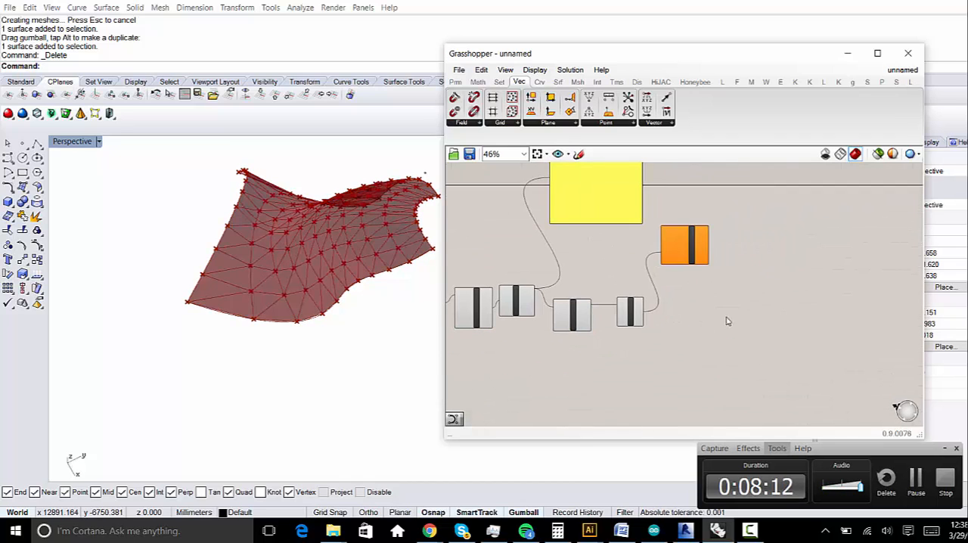
left_click_drag(695, 258, 729, 316)
scroll(720, 304, "up", 5)
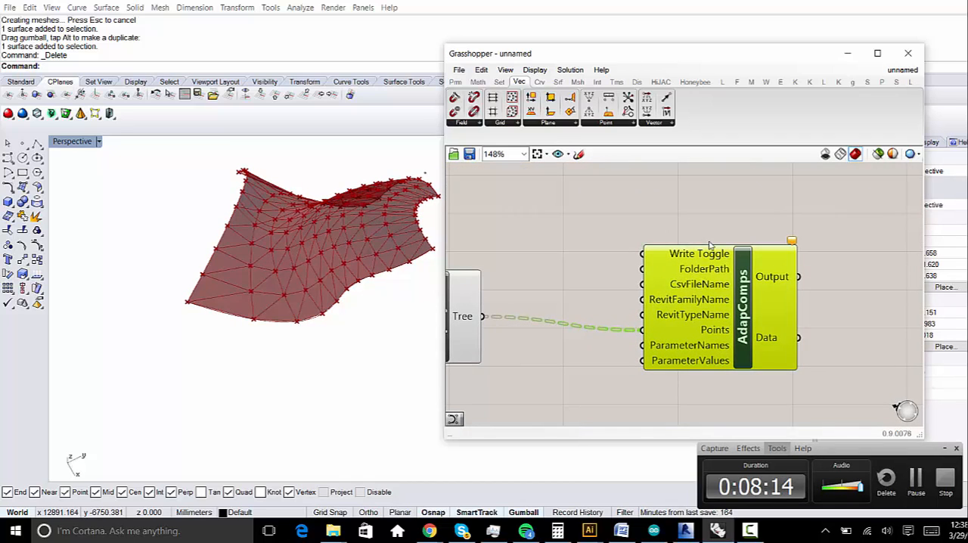
- Raise AdapComps slightly above Simplify Tree, leaving free canvas space in front of its inputs
left_click(592, 276)
right_click_drag(622, 230, 655, 254)
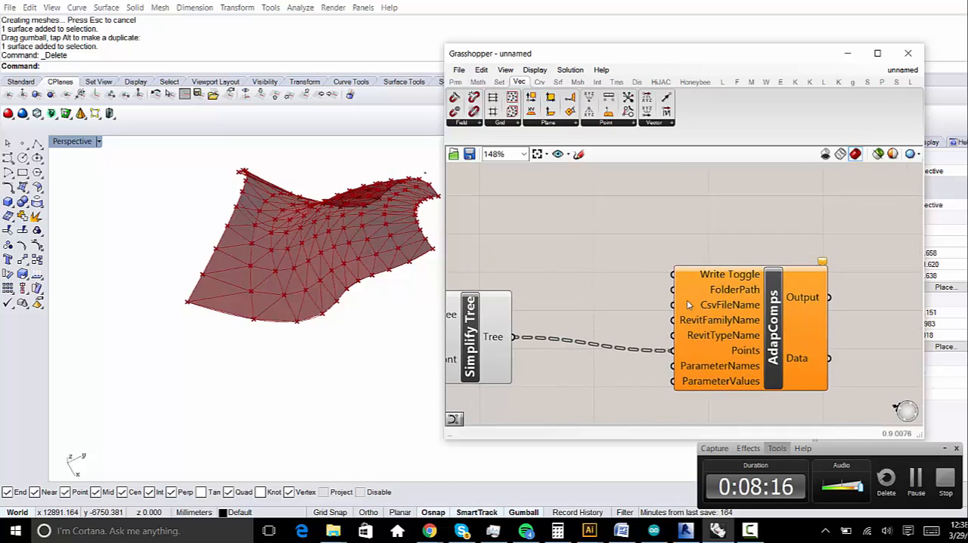
right_click_drag(689, 303, 703, 276)
left_click_drag(710, 285, 728, 257)
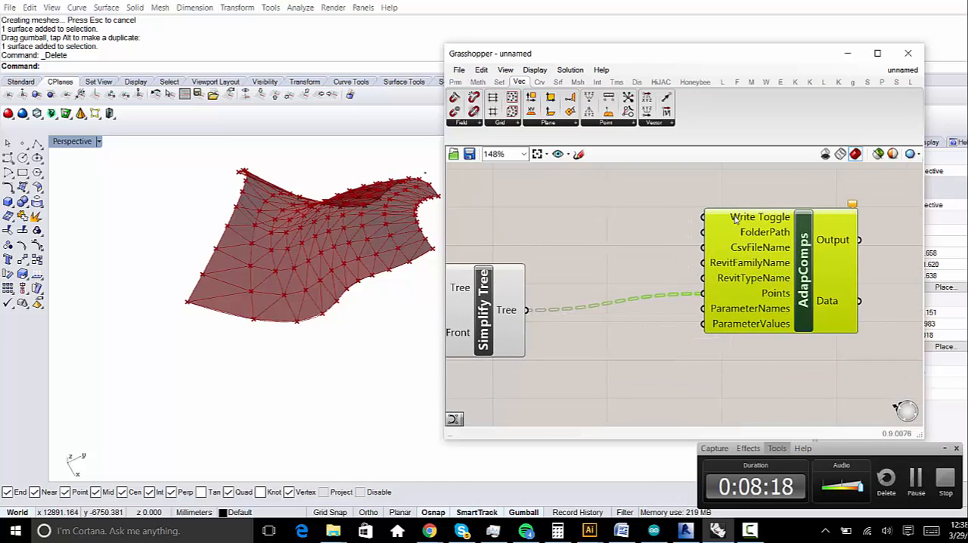
right_click_drag(666, 167, 704, 257)
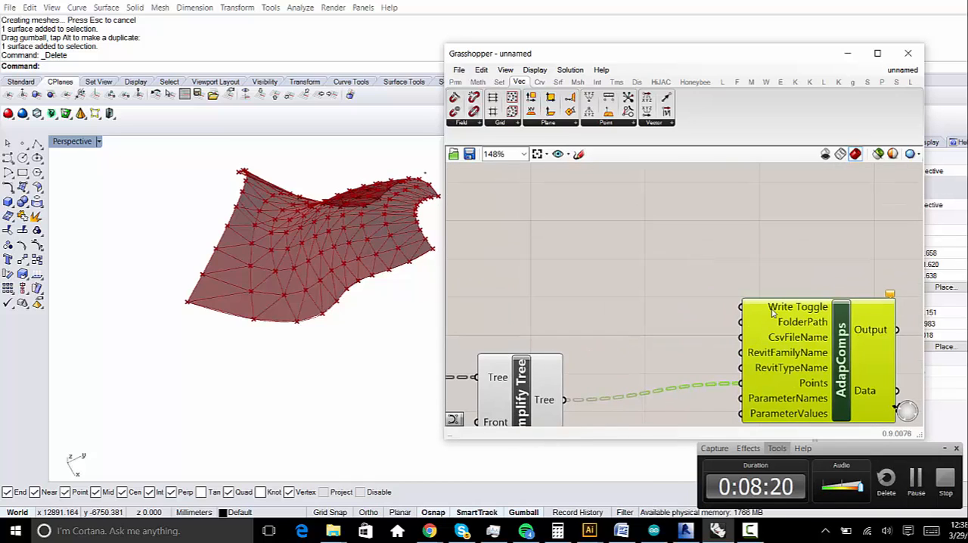
mouse_move(772, 312)
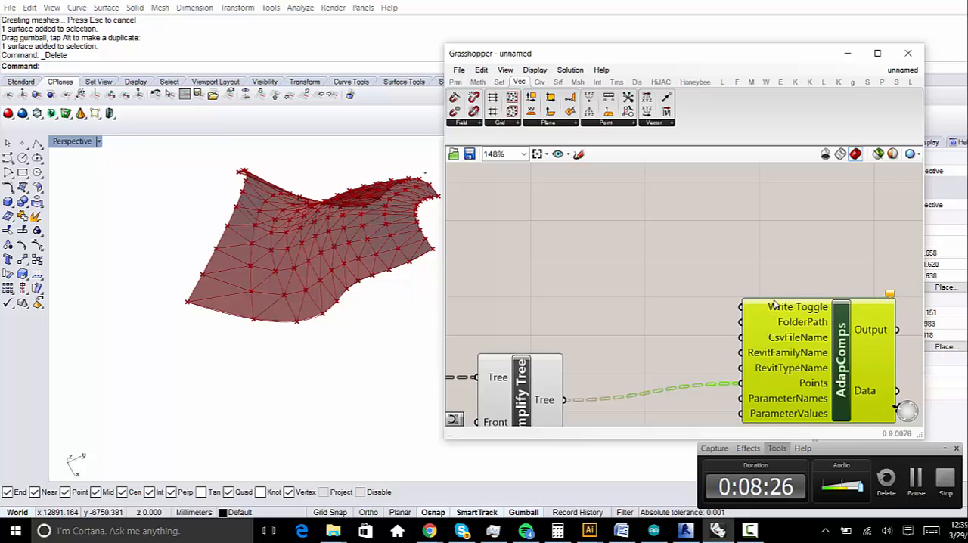
- Add a Button component above Simplify Tree and connect it to the Write Toggle input of AdapComps
left_click(573, 230)
double_click(573, 229)
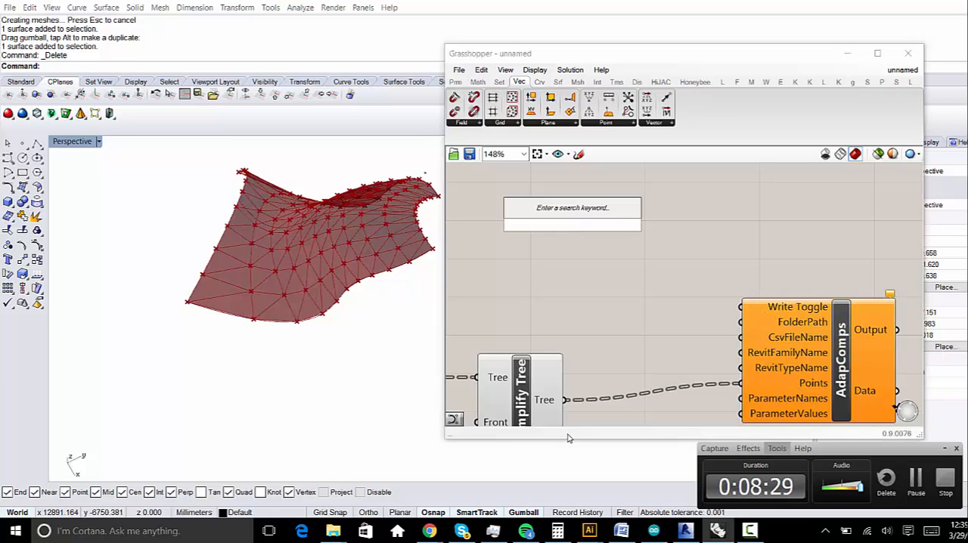
type("button")
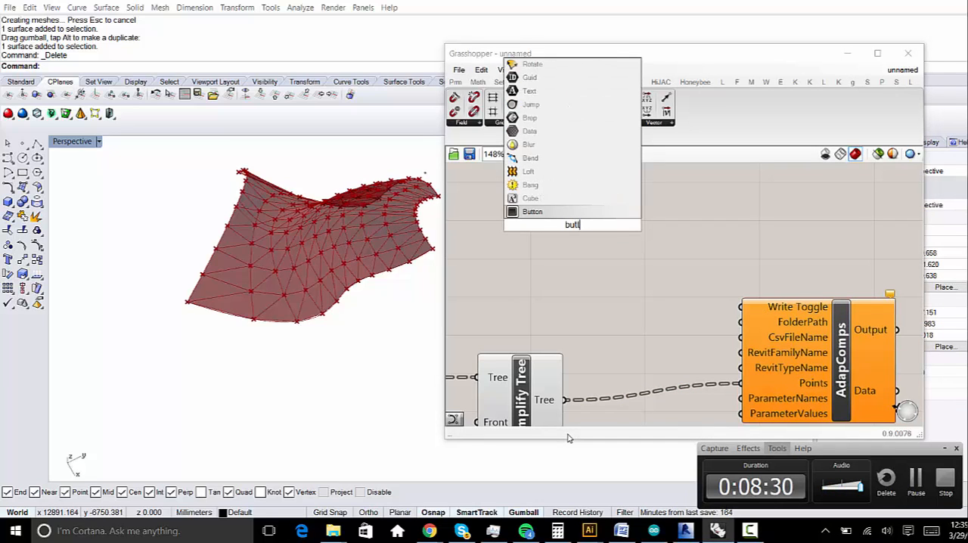
key("Return")
left_click_drag(618, 224, 741, 307)
left_click_drag(574, 233, 526, 206)
right_click_drag(637, 300, 637, 267)
left_click(795, 285)
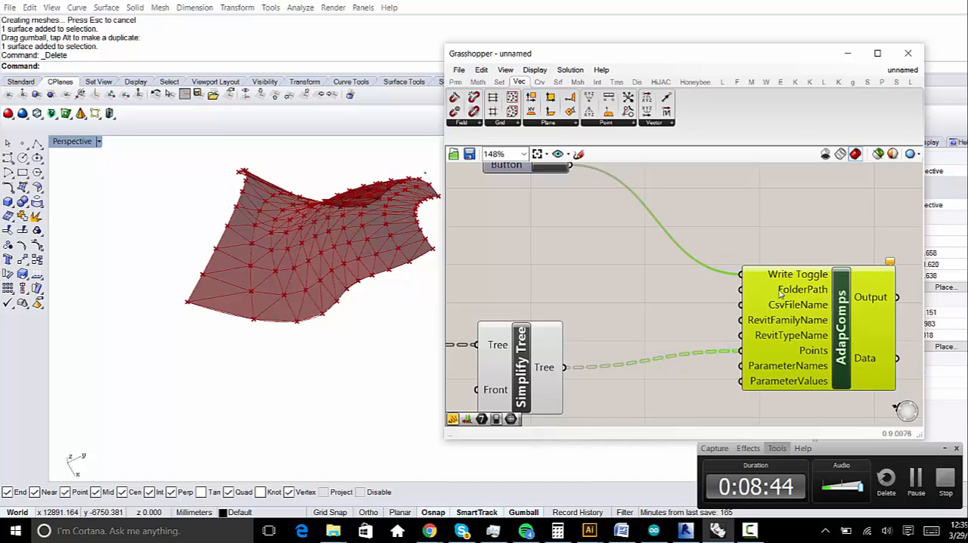
- Add a Panel below the Button, make it shorter and wider, and connect it to the FolderPath input of AdapComps
right_click_drag(598, 319, 589, 275)
scroll(654, 331, "down", 1)
right_click_drag(639, 301, 640, 312)
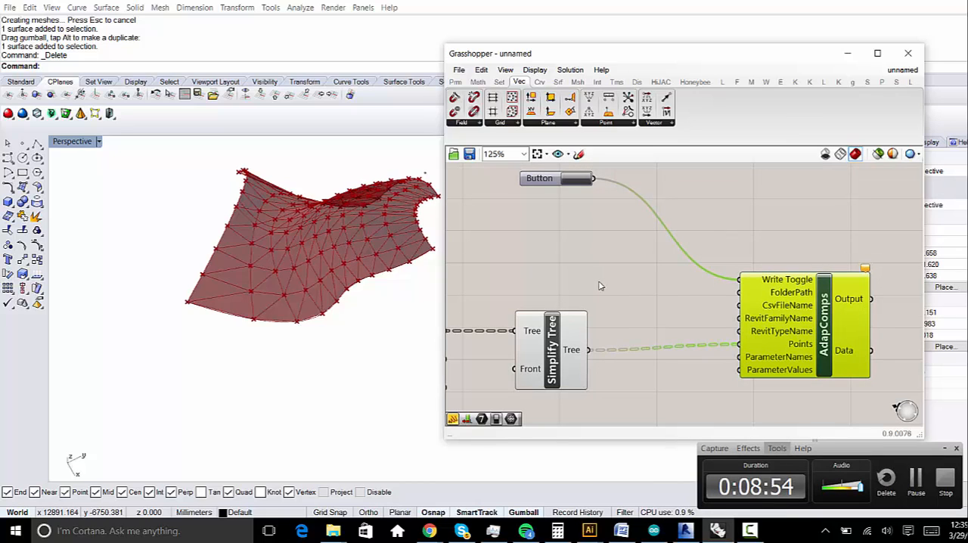
double_click(541, 231)
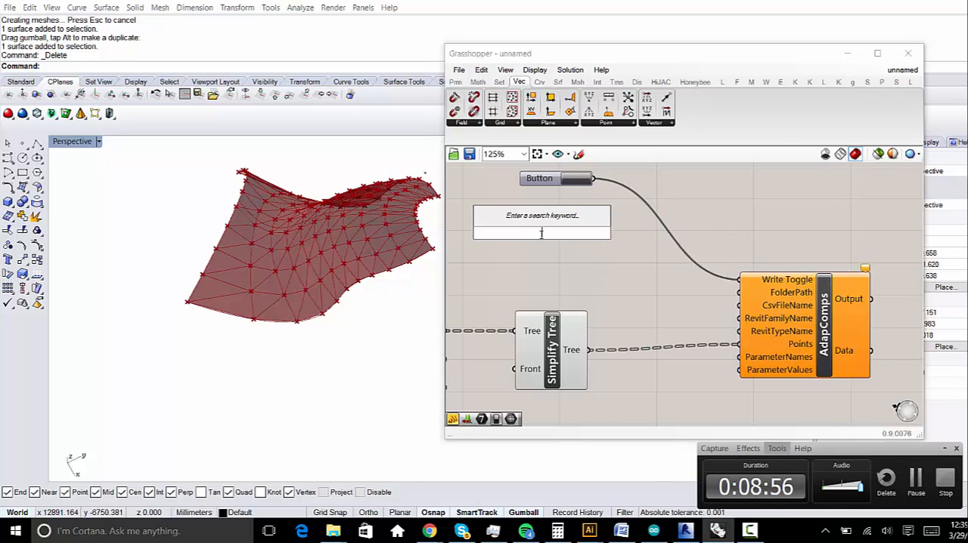
type("panel")
key("Return")
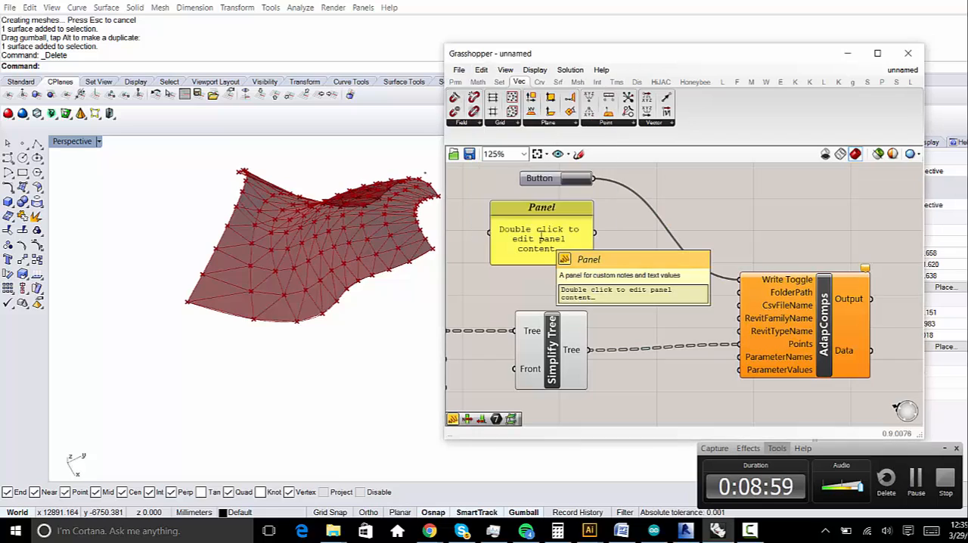
left_click_drag(582, 263, 589, 235)
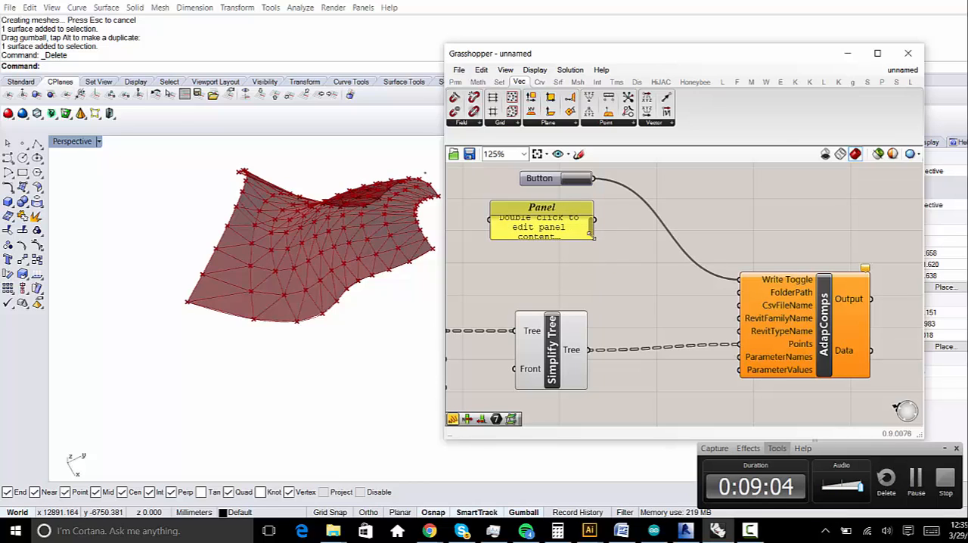
left_click_drag(592, 236, 629, 241)
left_click_drag(802, 351, 839, 289)
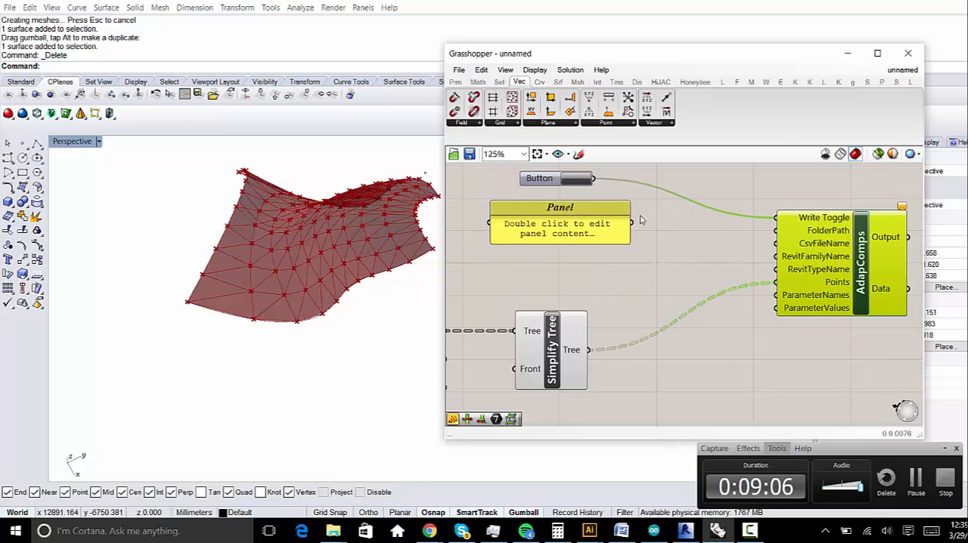
left_click_drag(632, 223, 776, 231)
- Duplicate the FolderPath Panel below the original and connect the copy to the CsvFileName input
left_click(573, 224)
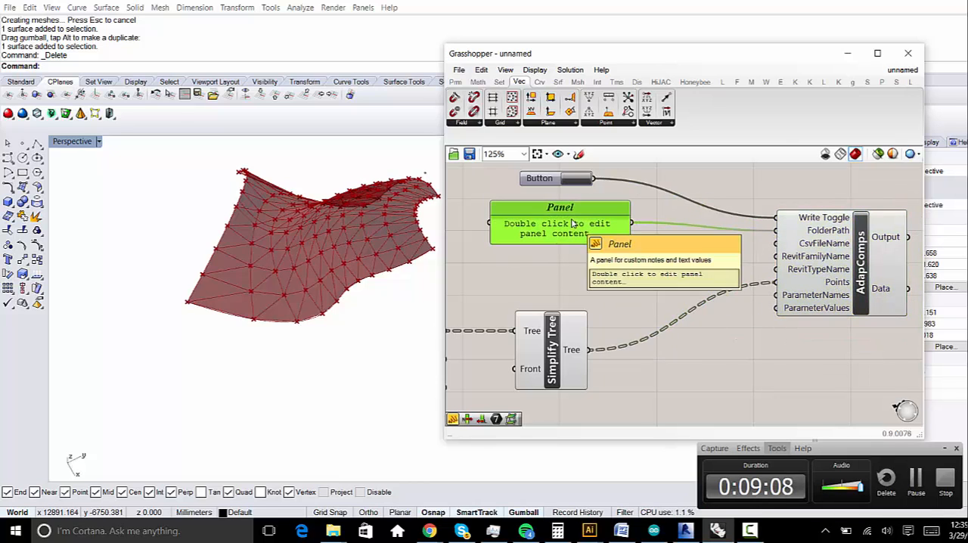
key("ctrl+c")
key("ctrl+v")
left_click_drag(585, 231, 776, 244)
right_click_drag(573, 330, 645, 295)
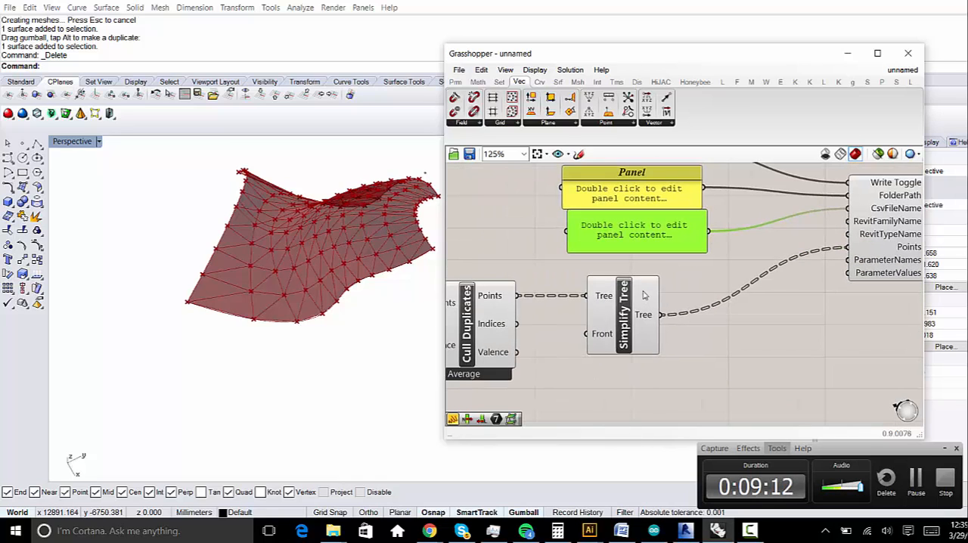
- Shift Simplify Tree down, add a third Panel copy in the gap, and connect it to both RevitFamilyName and RevitTypeName
left_click_drag(645, 295, 629, 380)
left_click_drag(639, 236, 625, 295)
left_click(636, 264)
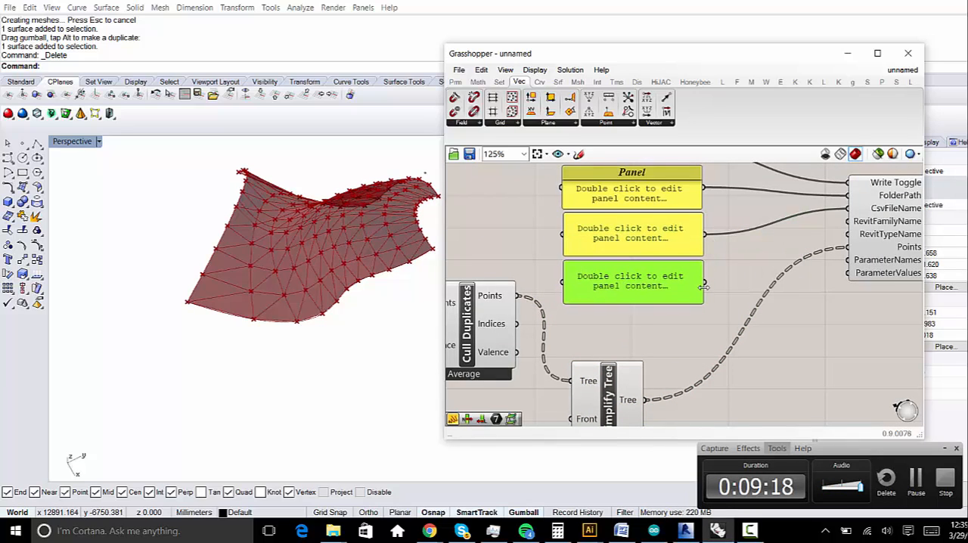
mouse_move(703, 286)
left_mouse_down()
mouse_move(839, 245)
mouse_move(850, 234)
mouse_move(780, 269)
mouse_move(705, 284)
left_mouse_up()
left_click(823, 298)
right_click_drag(886, 242, 819, 274)
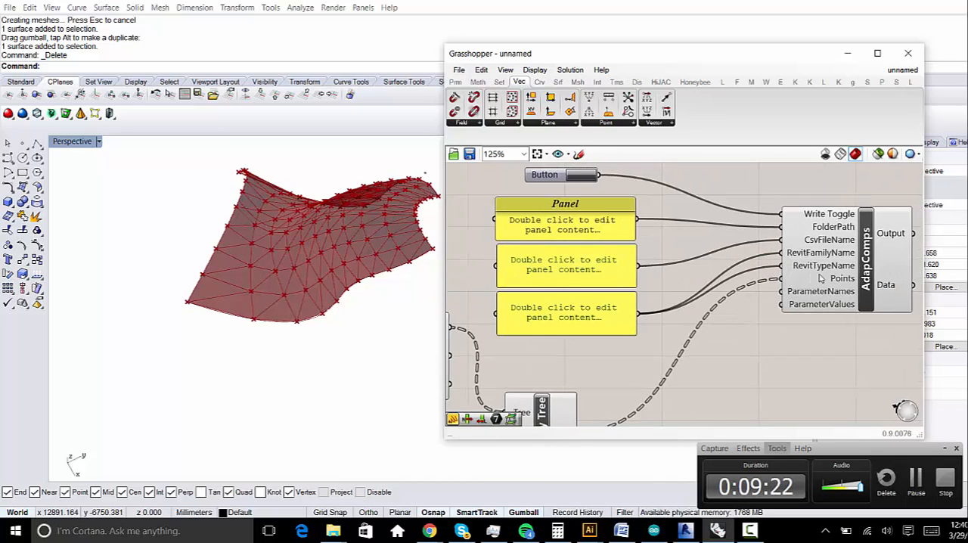
- Set the content of the Panel feeding RevitFamilyName and RevitTypeName to Triangle_1
left_click(820, 280)
scroll(823, 300, "up", 2)
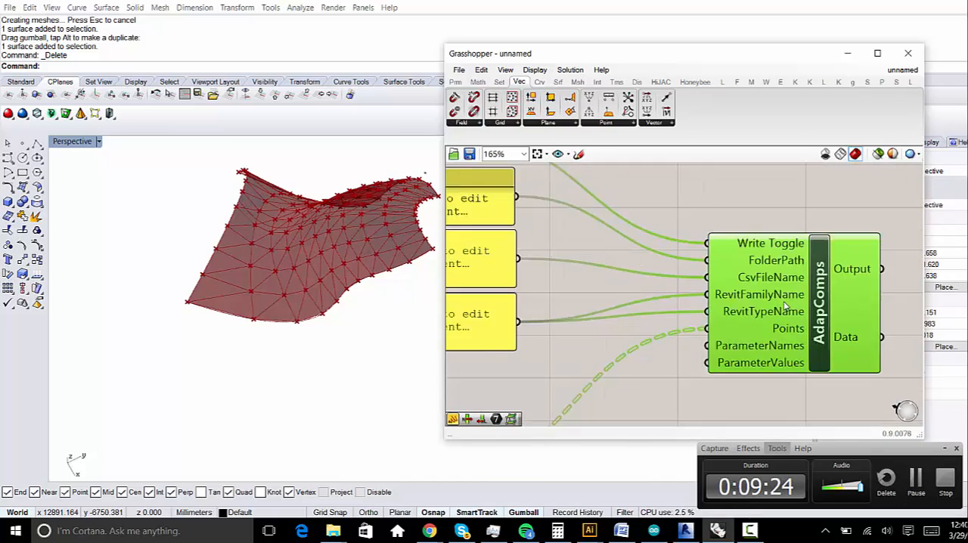
scroll(787, 307, "up", 2)
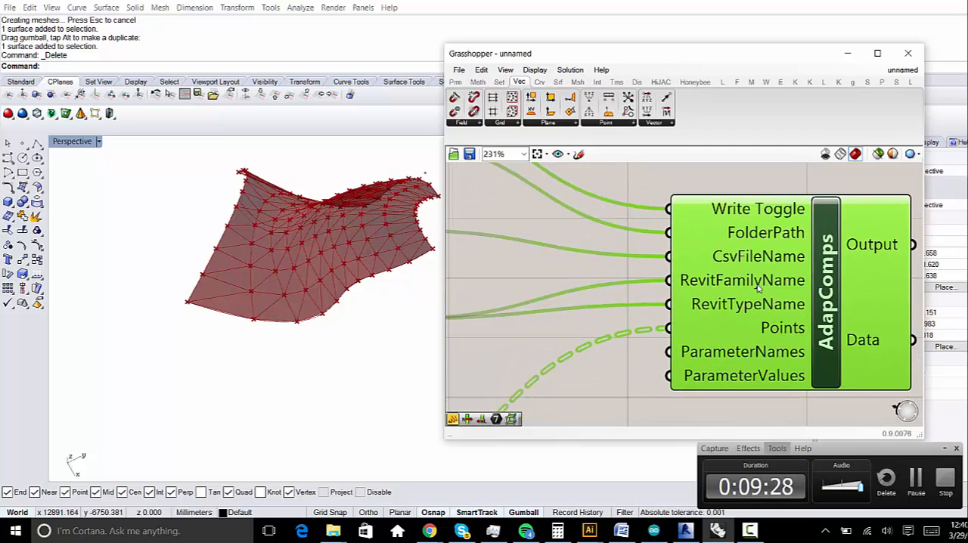
right_click_drag(644, 286, 772, 277)
scroll(773, 279, "down", 1)
right_click_drag(481, 307, 638, 287)
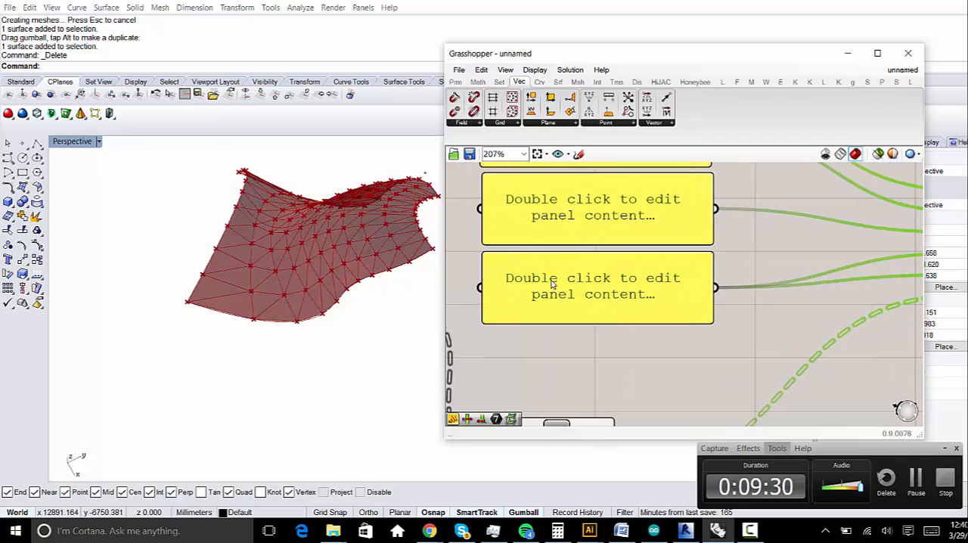
scroll(552, 284, "down", 4)
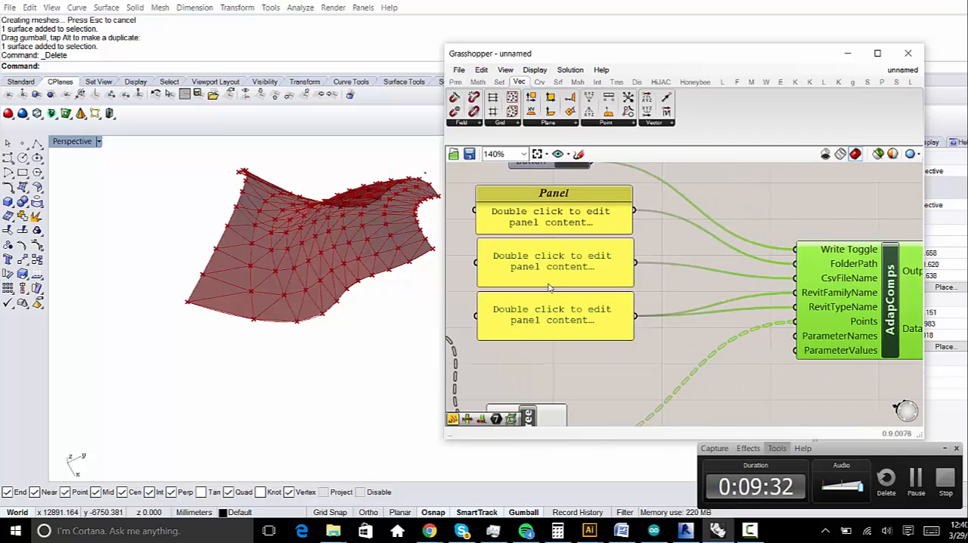
double_click(551, 318)
mouse_move(557, 531)
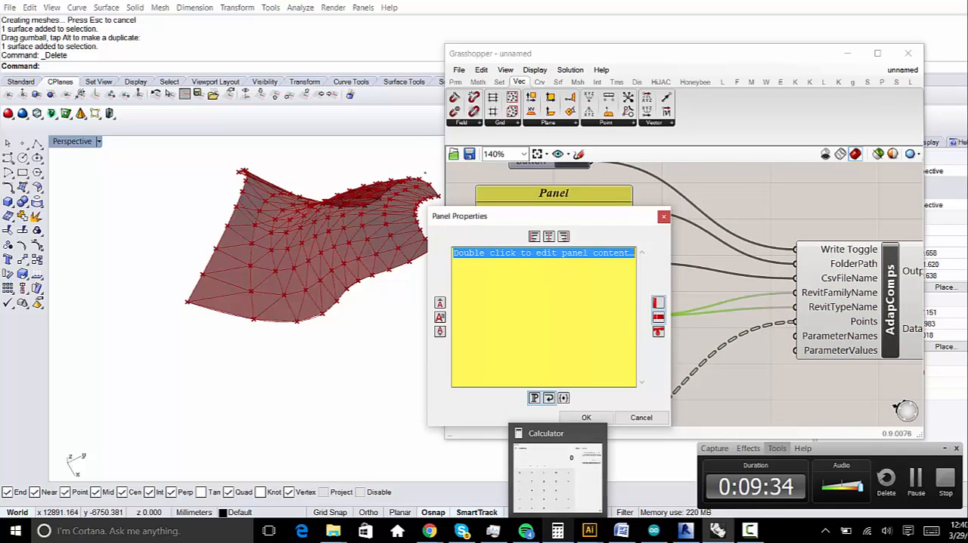
type("Tri")
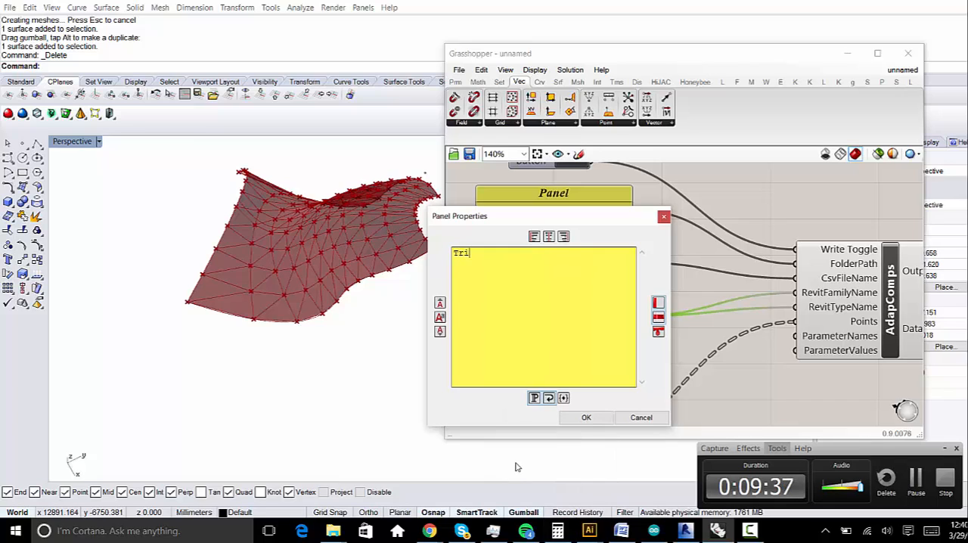
type("angle_1")
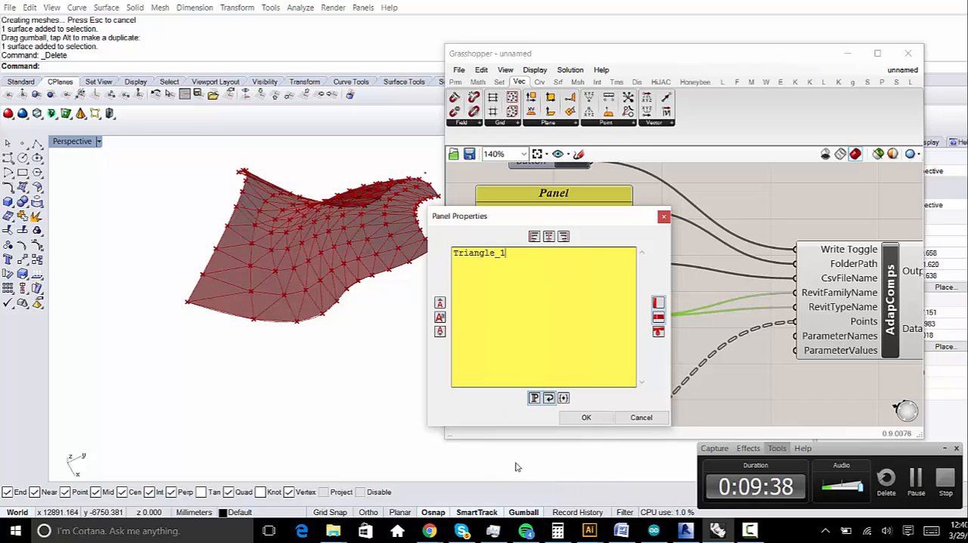
left_click(587, 417)
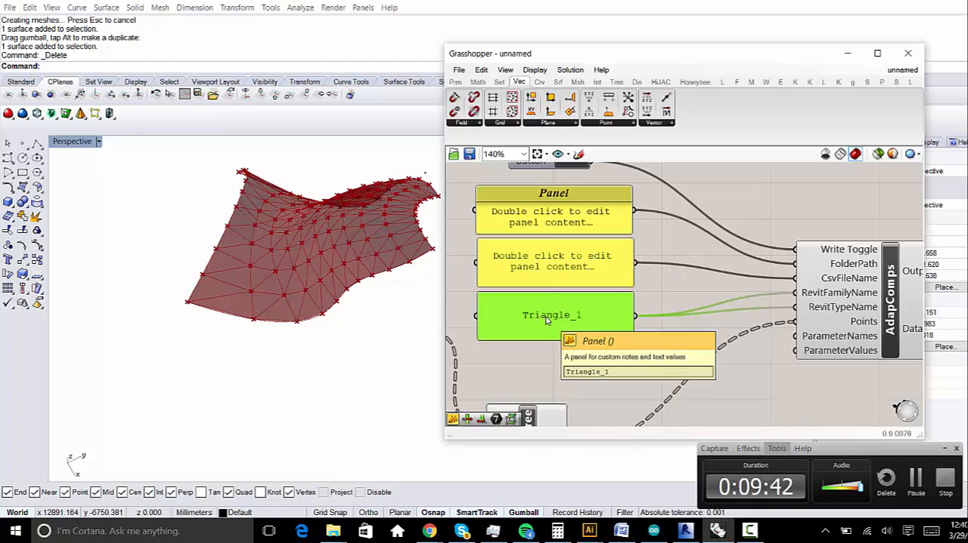
left_click(569, 348)
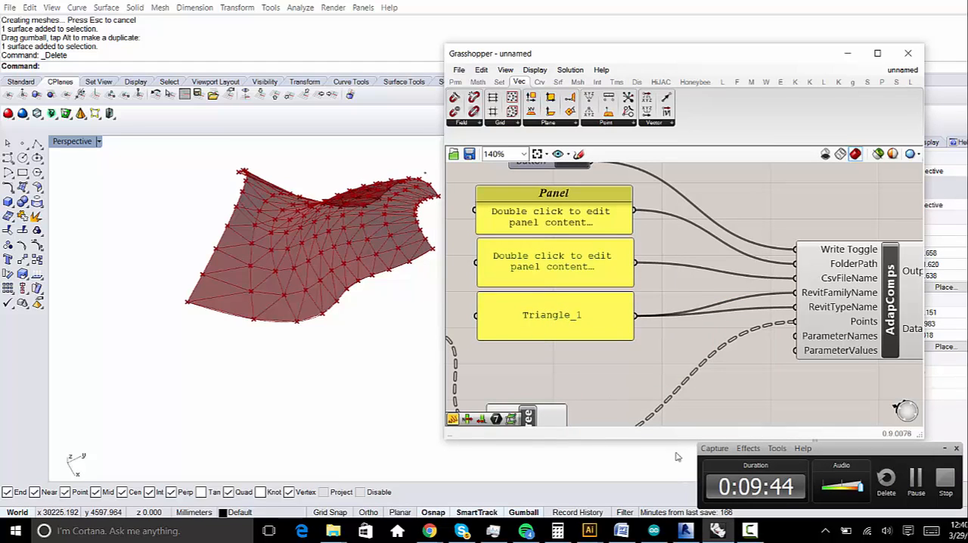
- Set the content of the Panel feeding CsvFileName to triangle_points
left_click(566, 261)
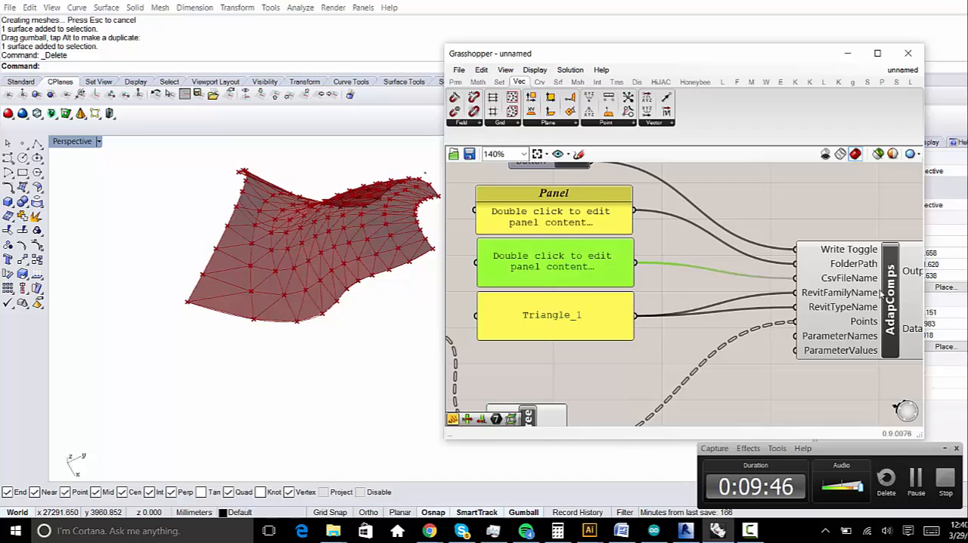
double_click(585, 269)
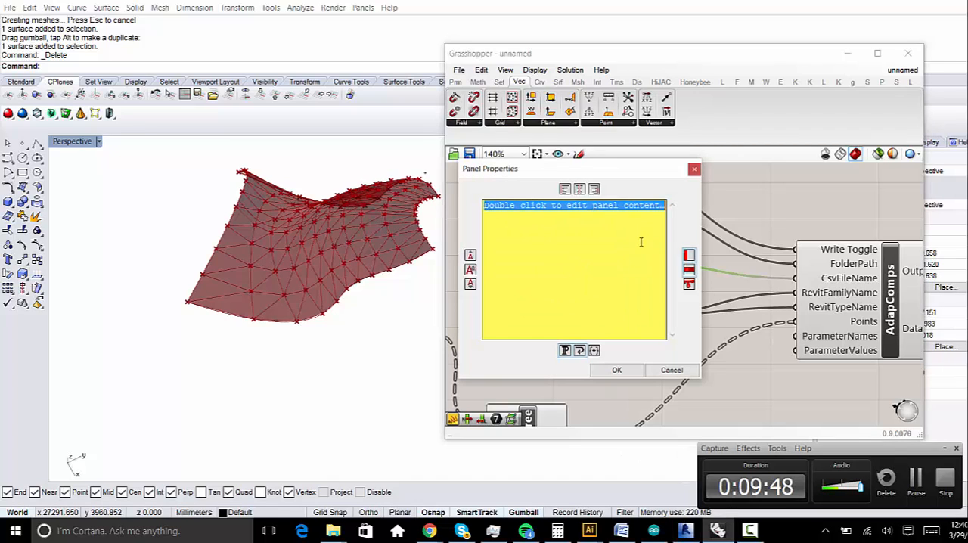
type("c")
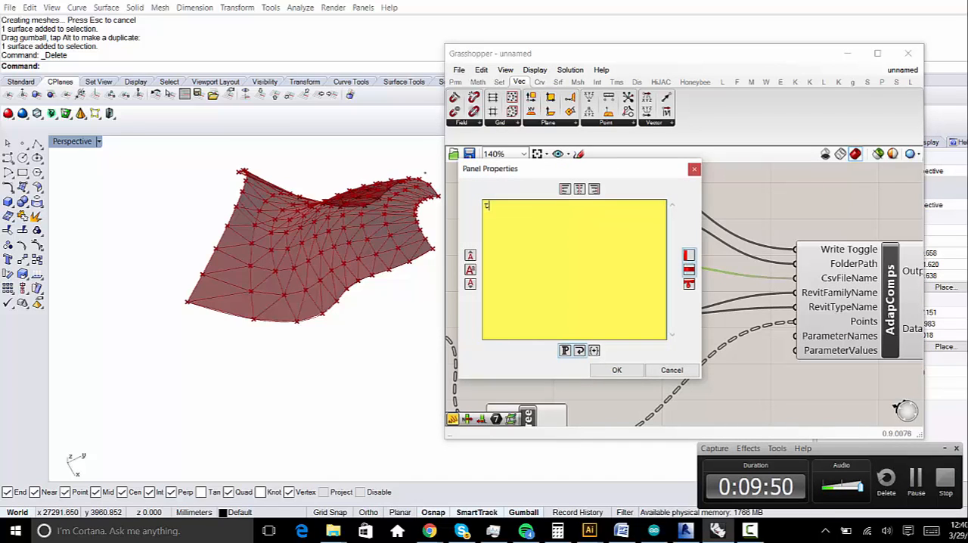
type("rigle")
key("BackSpace")
key("BackSpace")
key("BackSpace")
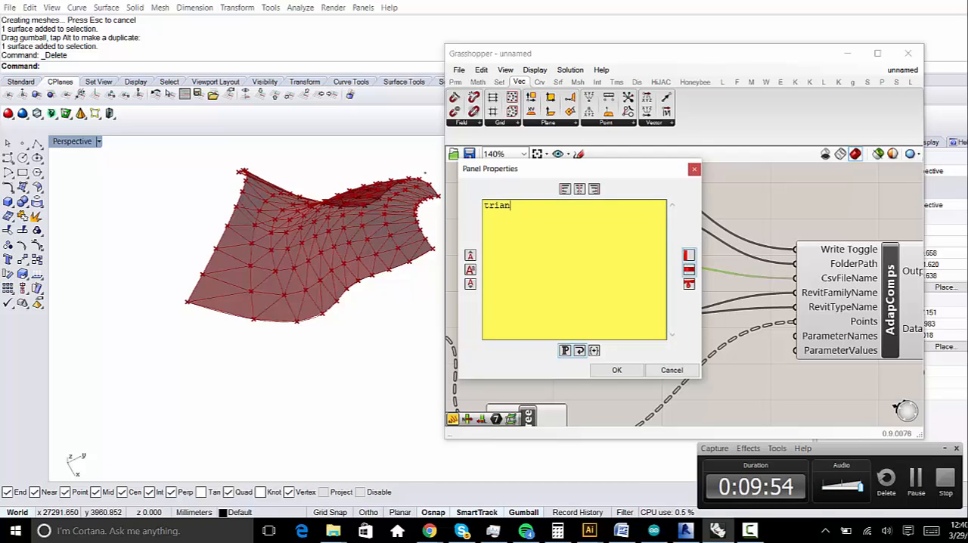
type("angle")
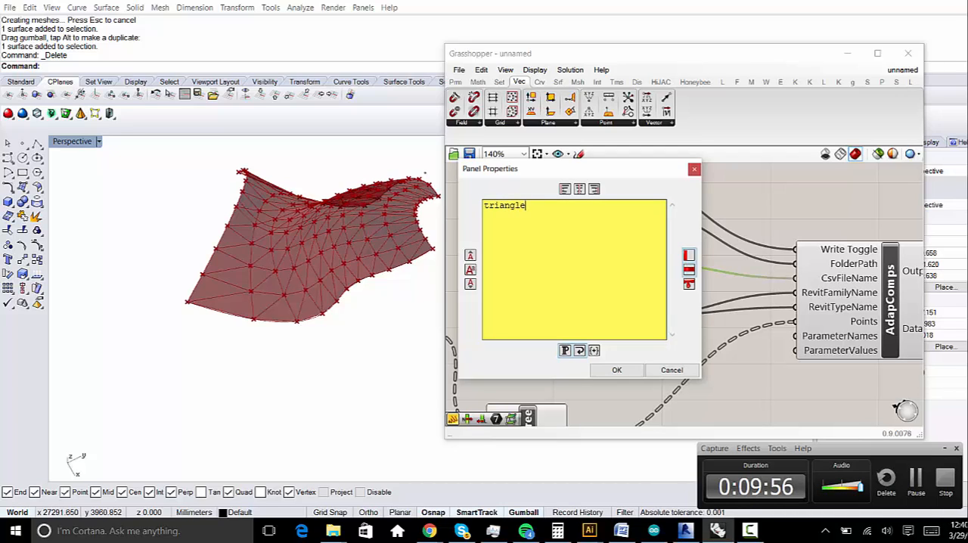
type("_points")
left_click(616, 370)
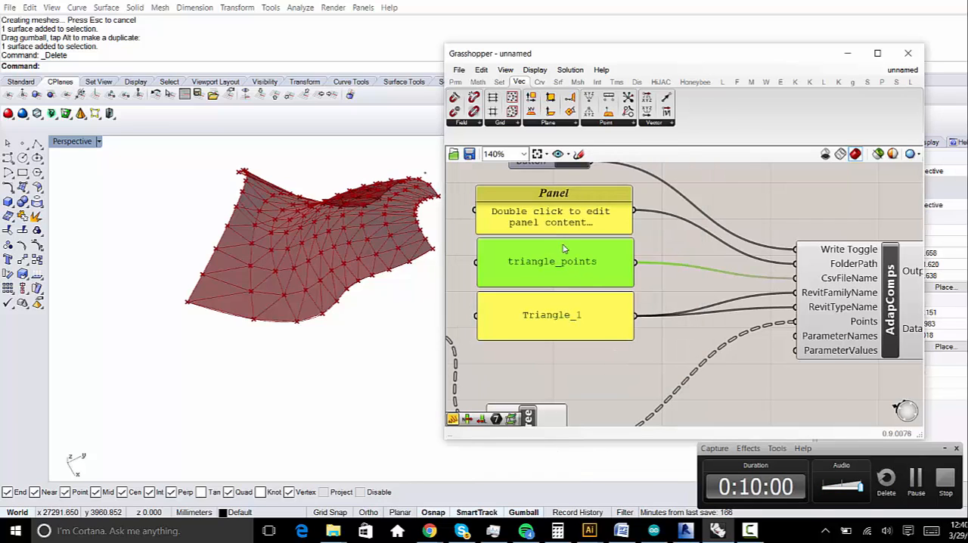
- Copy the location path of the Spring_2016 folder from its properties in File Explorer
mouse_move(333, 531)
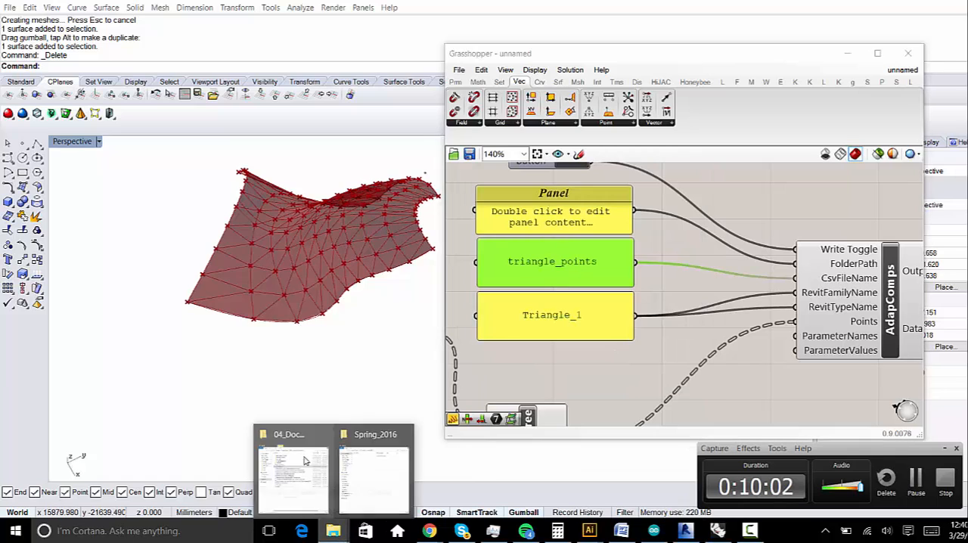
left_click(383, 473)
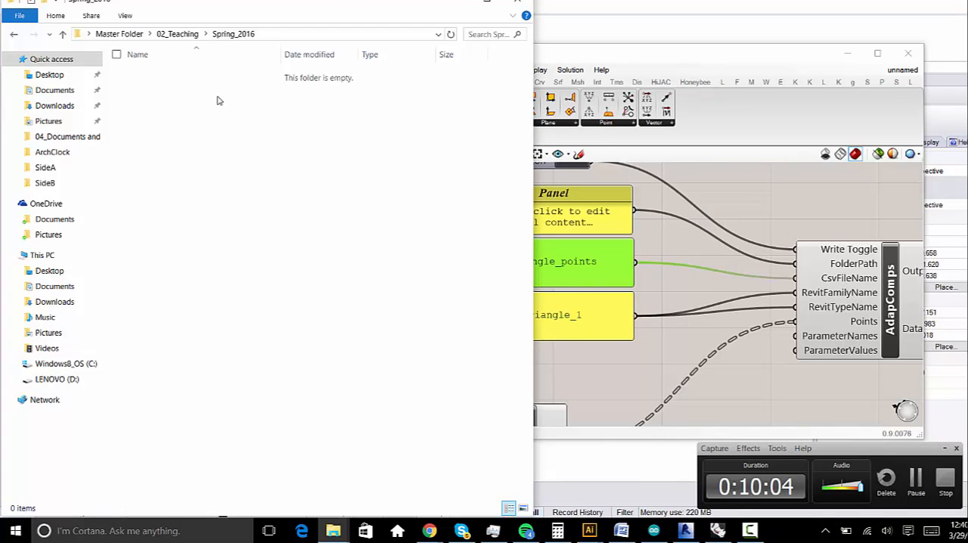
right_click(260, 124)
left_click(240, 292)
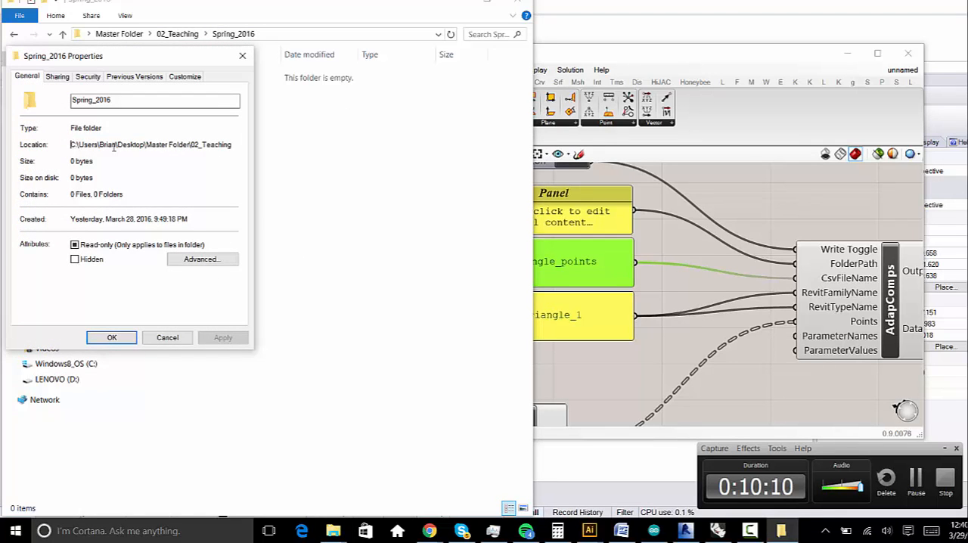
triple_click(113, 148)
right_click(206, 144)
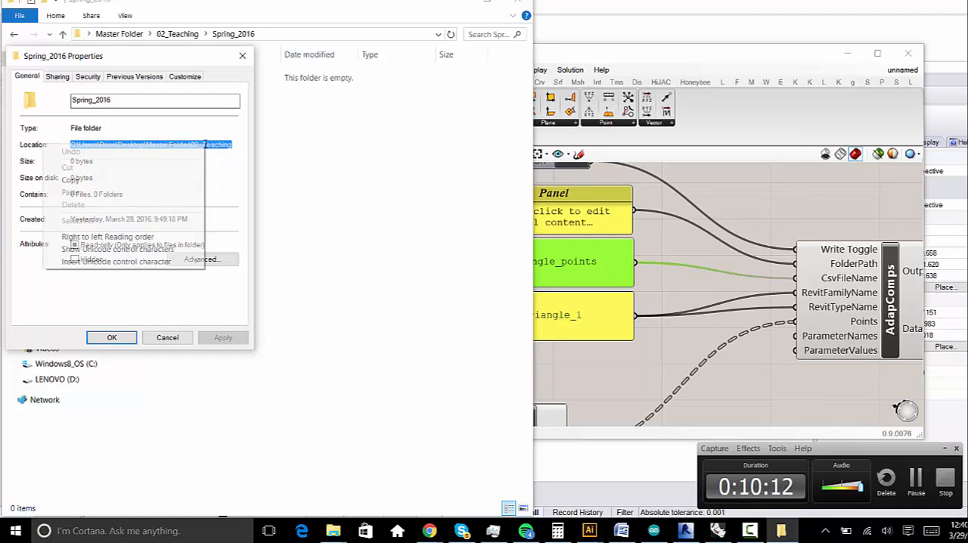
left_click(135, 180)
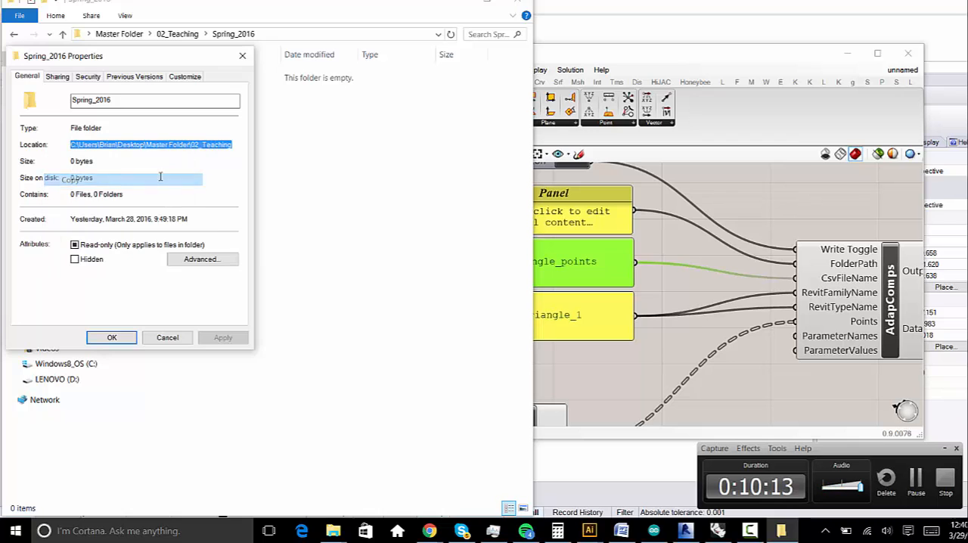
left_click(112, 338)
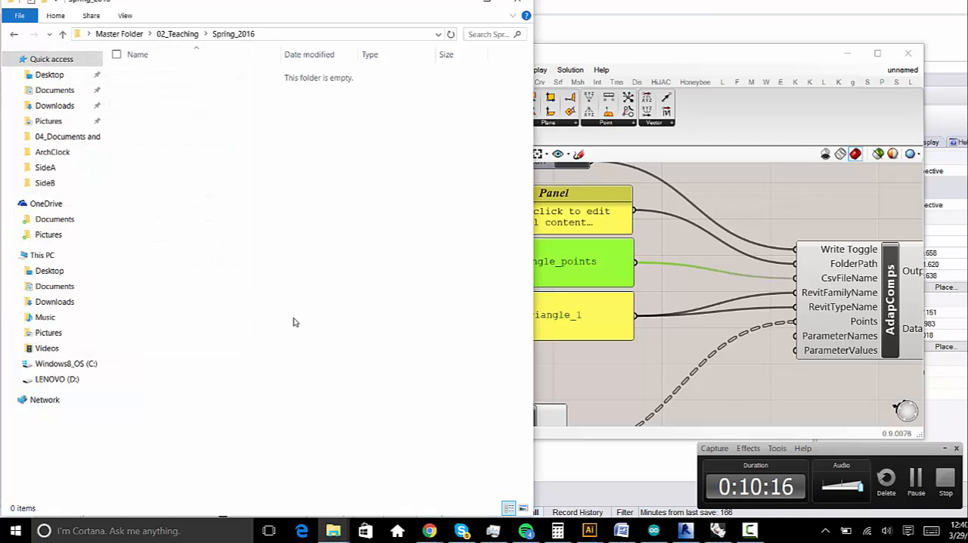
- Set the FolderPath Panel in Grasshopper to the copied folder location, adding \Spring_2016 at the end of the path
left_click(593, 213)
double_click(575, 221)
right_click(586, 224)
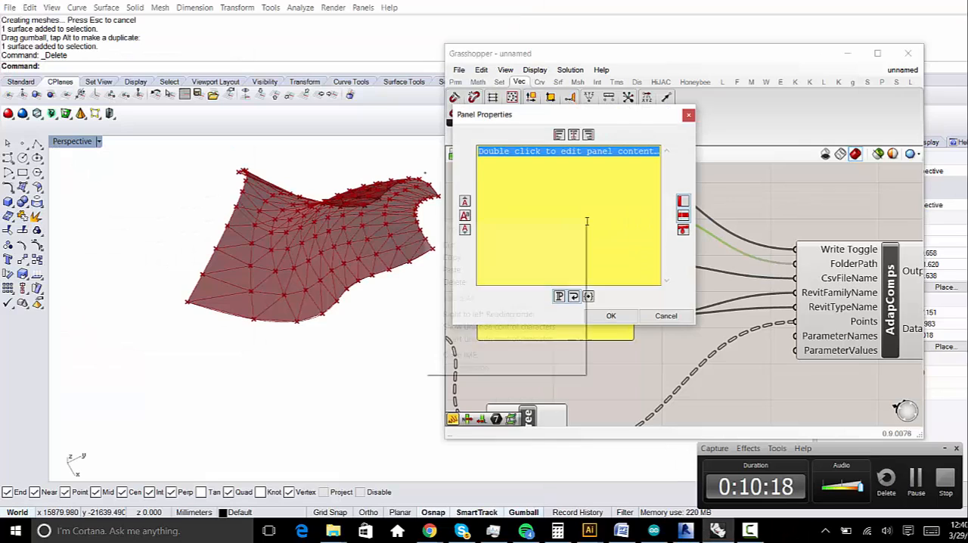
left_click(543, 270)
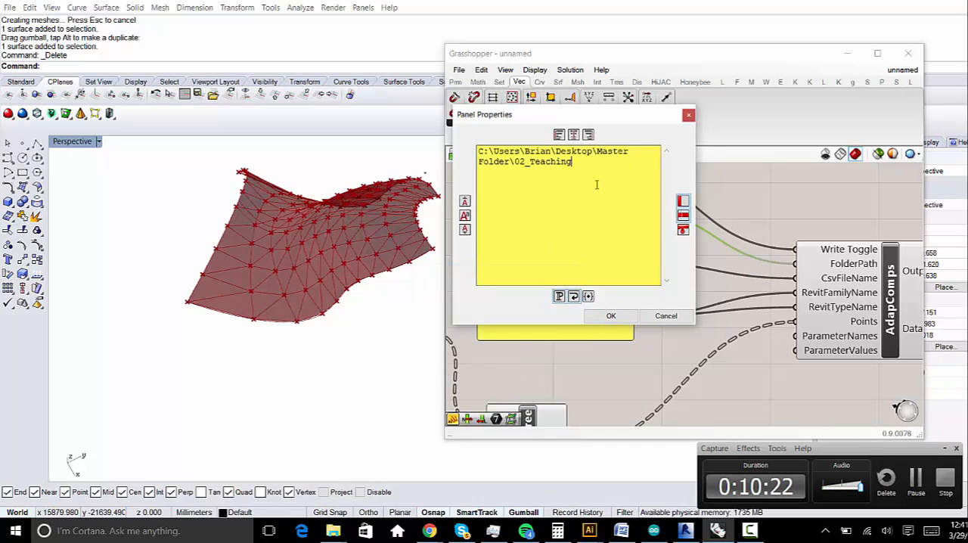
type("\\Spri")
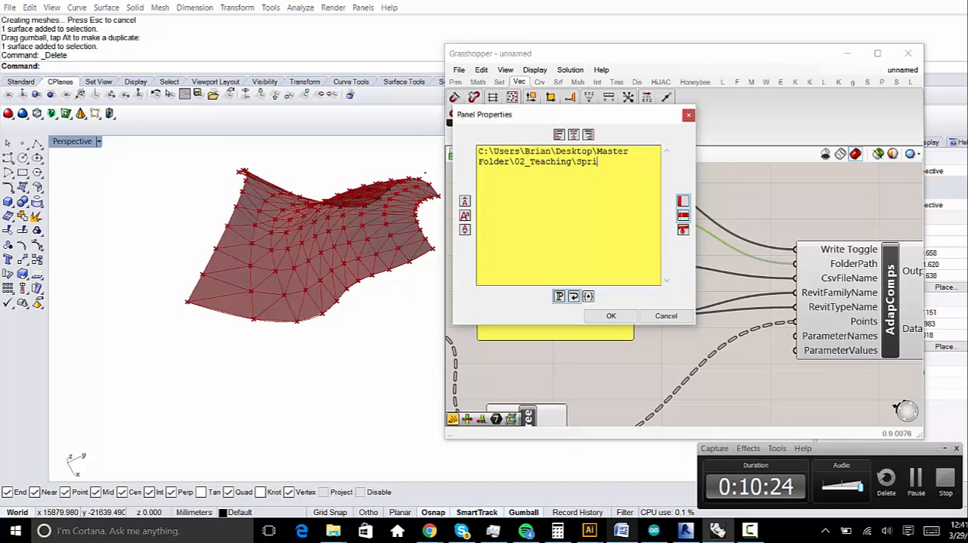
type("ng_20")
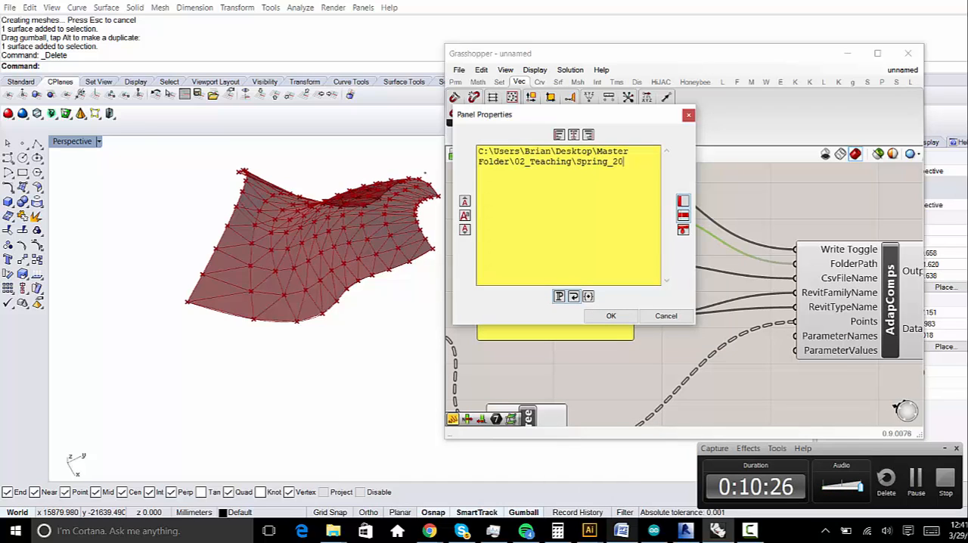
type("16")
left_click(615, 317)
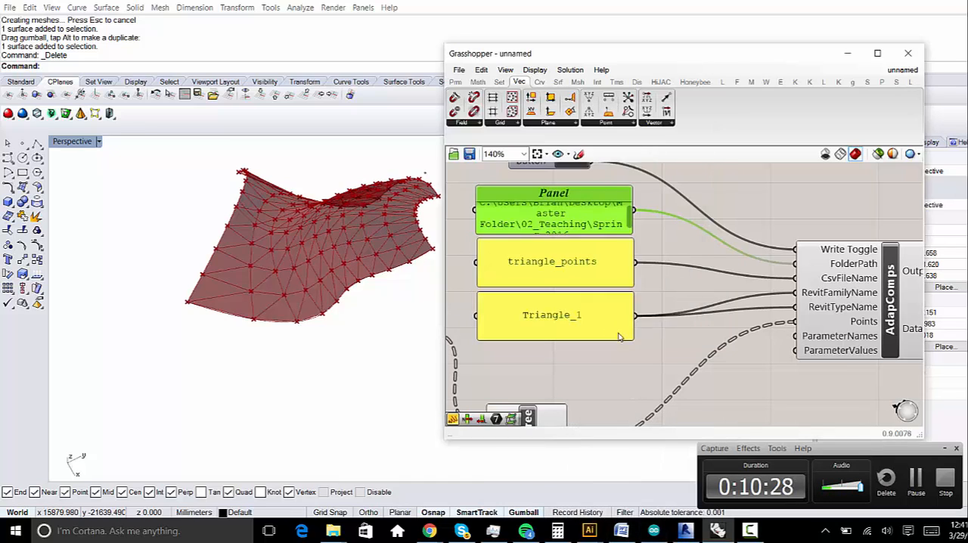
- Examine the inputs of the AdapComps component, including ParameterNames and ParameterValues
left_click(632, 346)
right_click_drag(632, 346, 515, 340)
scroll(710, 361, "down", 1)
left_click_drag(739, 304, 730, 281)
right_click_drag(708, 330, 739, 298)
left_click(761, 313)
scroll(749, 276, "up", 3)
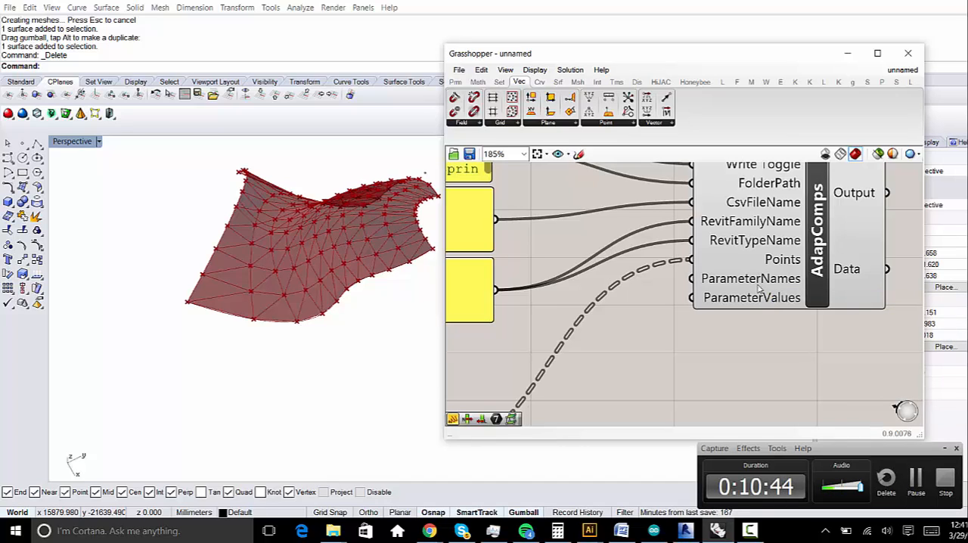
scroll(753, 287, "down", 1)
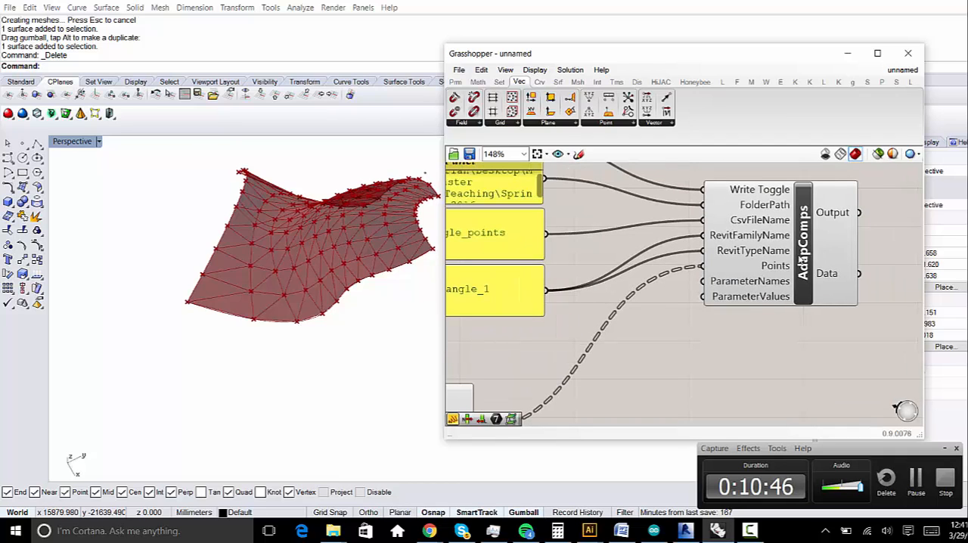
- Tidy the canvas by moving AdapComps slightly closer to the Panels and Simplify Tree directly beneath the Triangle_1 Panel
left_click_drag(796, 261, 770, 271)
right_click_drag(609, 296, 710, 279)
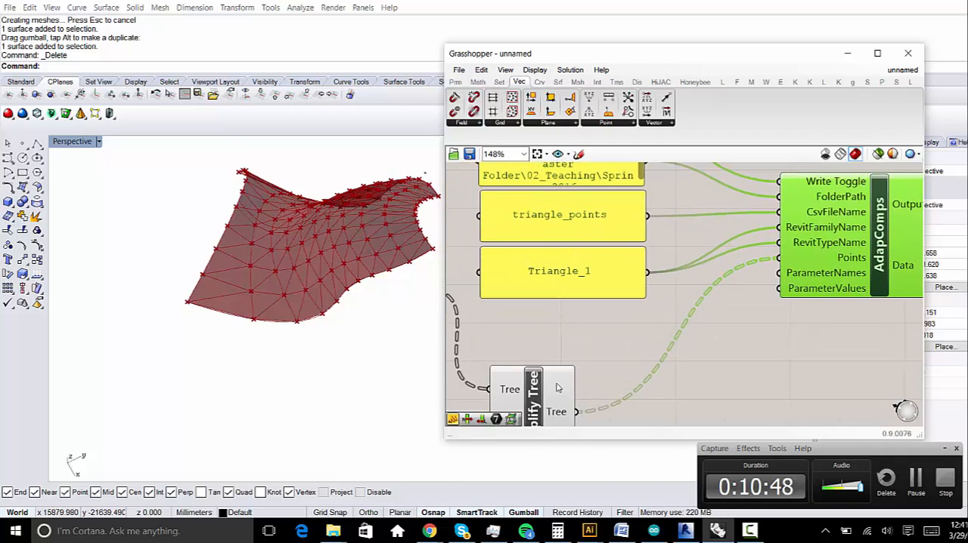
left_click_drag(557, 388, 546, 331)
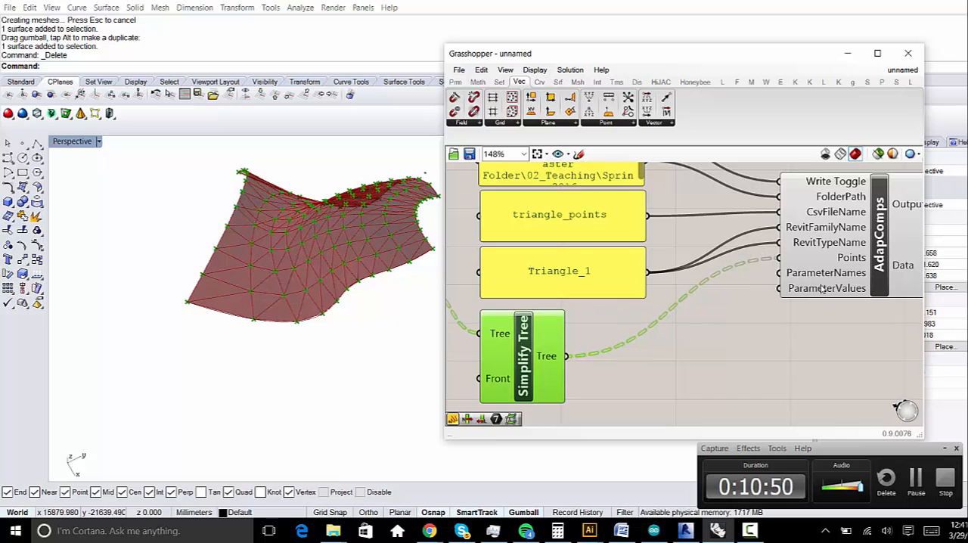
scroll(718, 310, "down", 2)
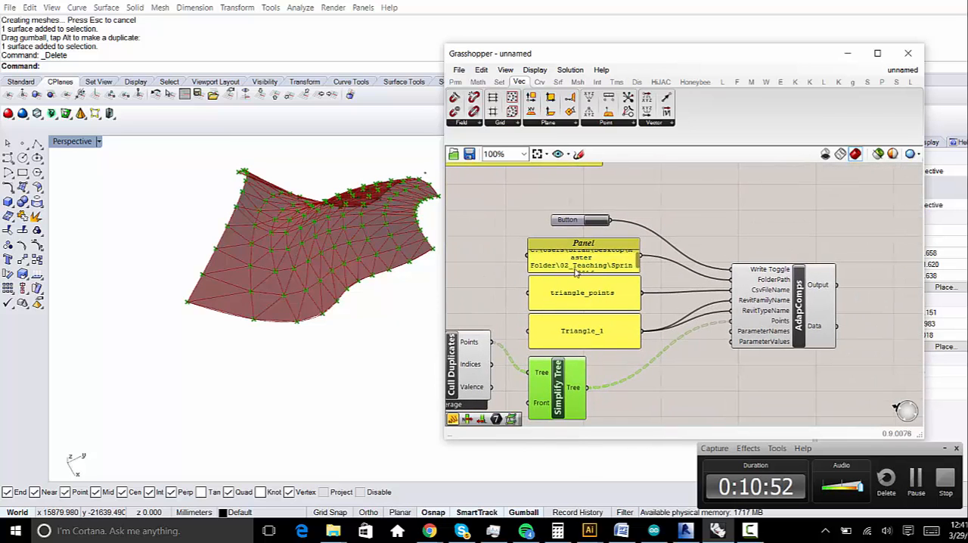
right_click_drag(325, 250, 344, 301)
right_click_drag(575, 269, 738, 318)
scroll(696, 311, "down", 3)
- Switch to Revit and show the installed Chameleon and Hummingbird add-in commands
left_click(686, 531)
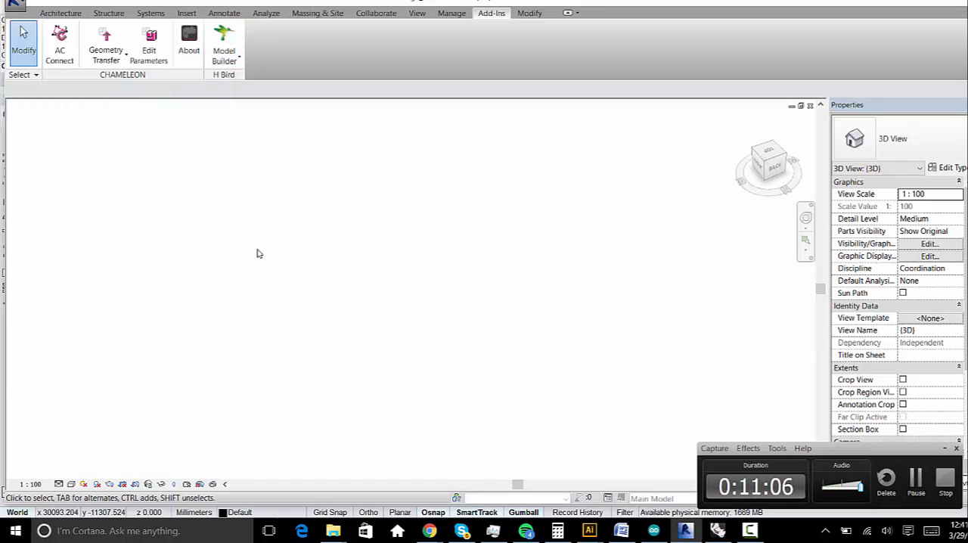
left_click(469, 13)
left_click(488, 14)
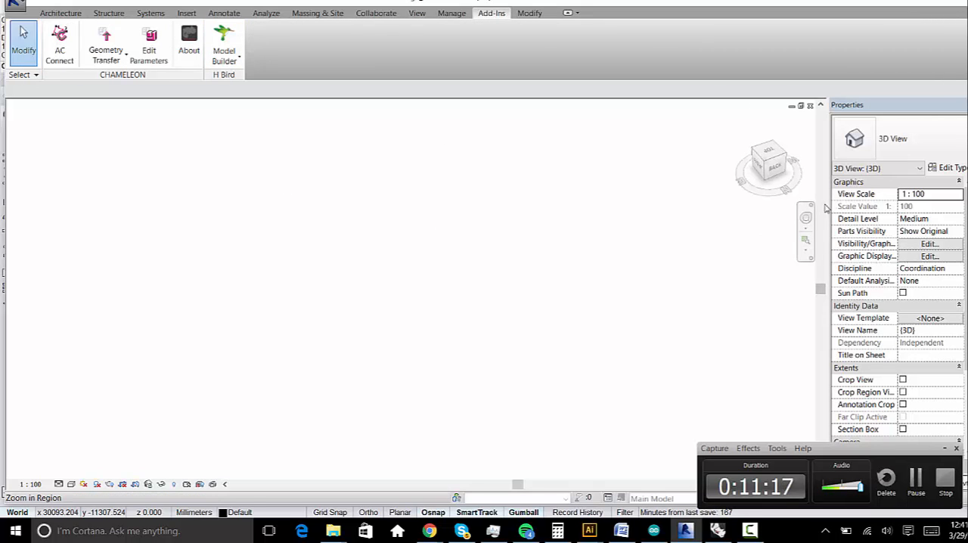
left_click(418, 13)
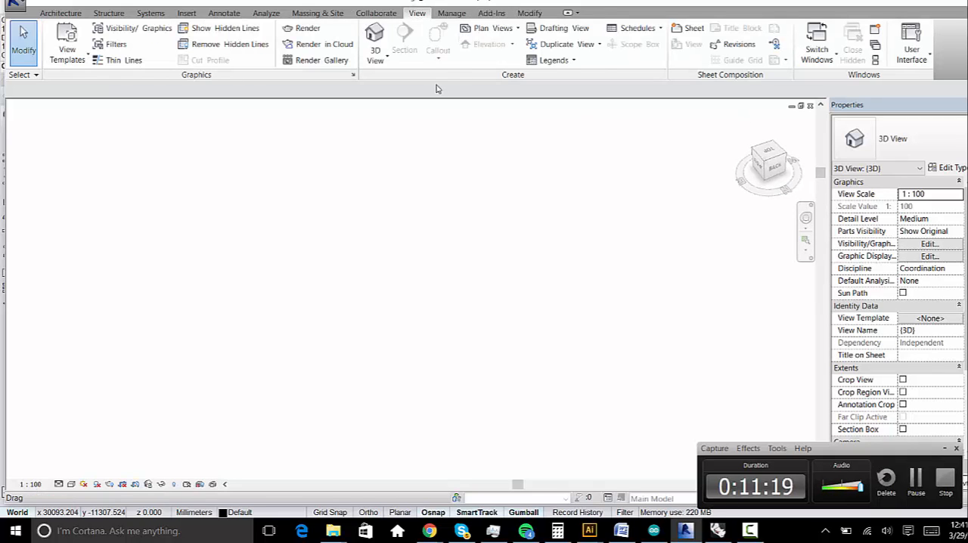
left_click(905, 67)
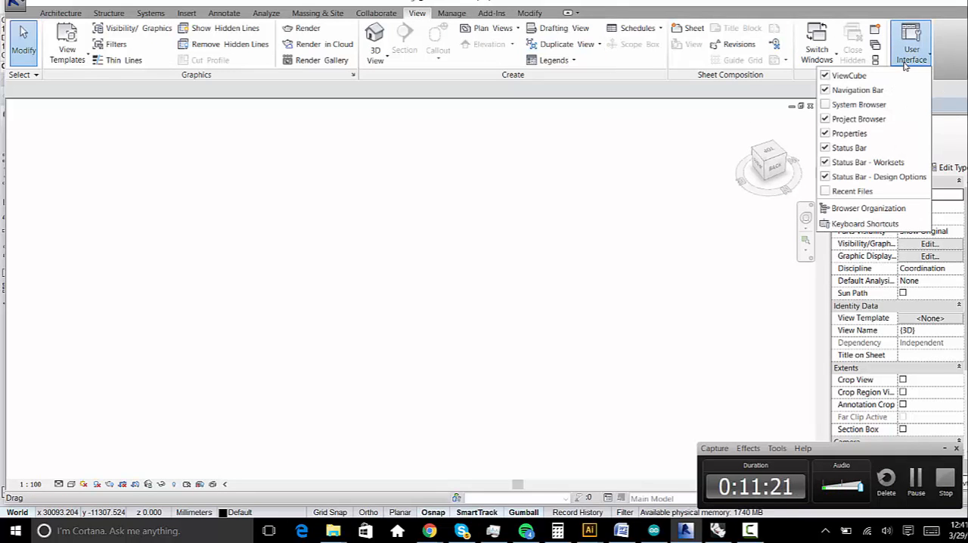
left_click(828, 107)
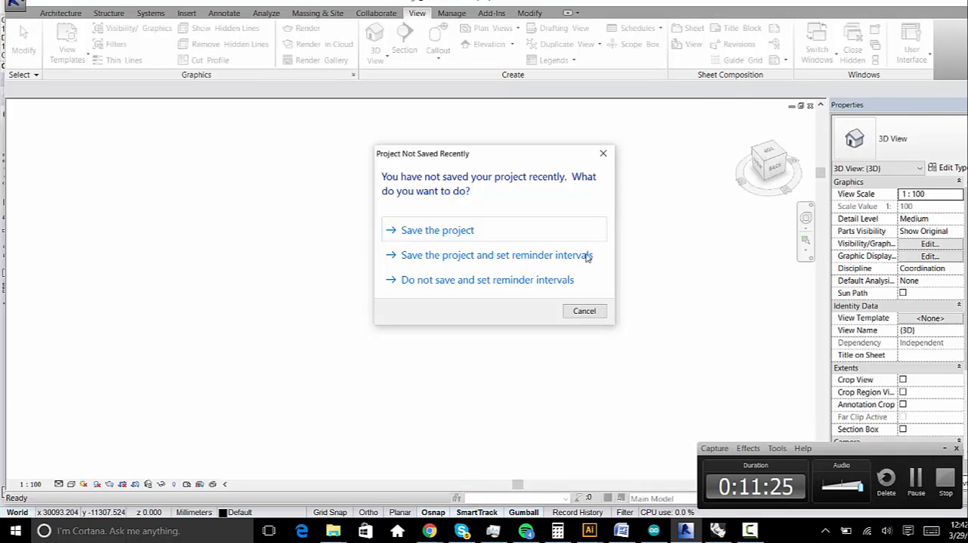
left_click(584, 311)
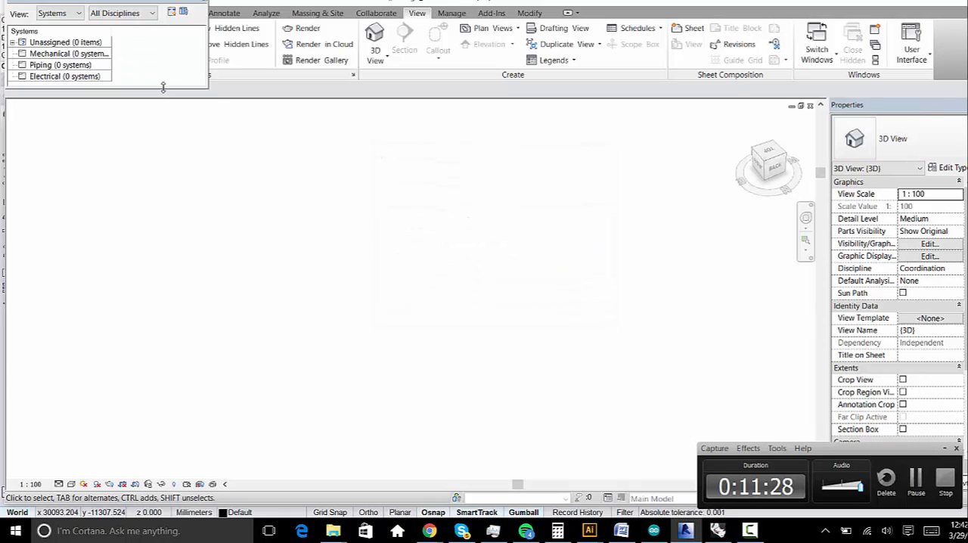
left_click_drag(163, 87, 168, 266)
left_click(201, 2)
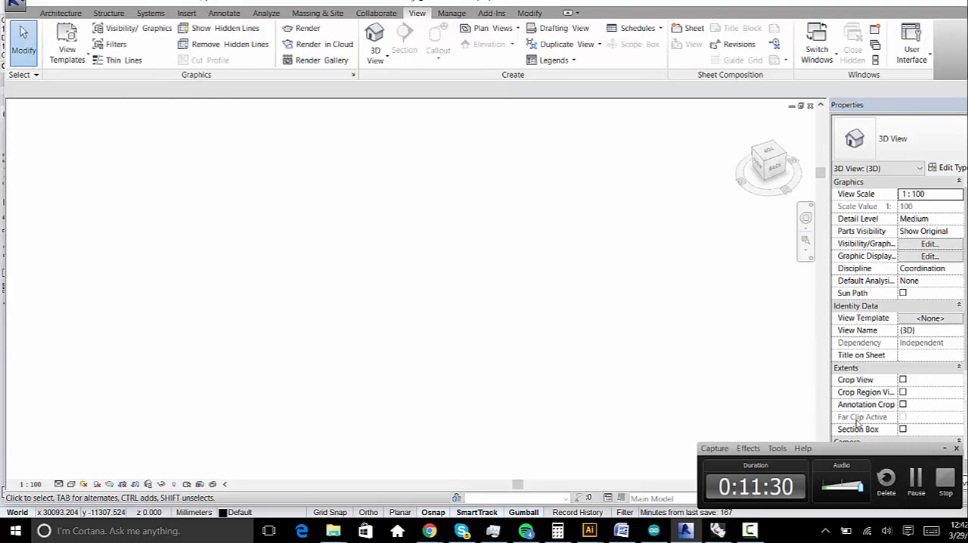
- Check the project's Generic Models for the Triangle_1 family and the name of its type
left_click_drag(890, 448, 927, 516)
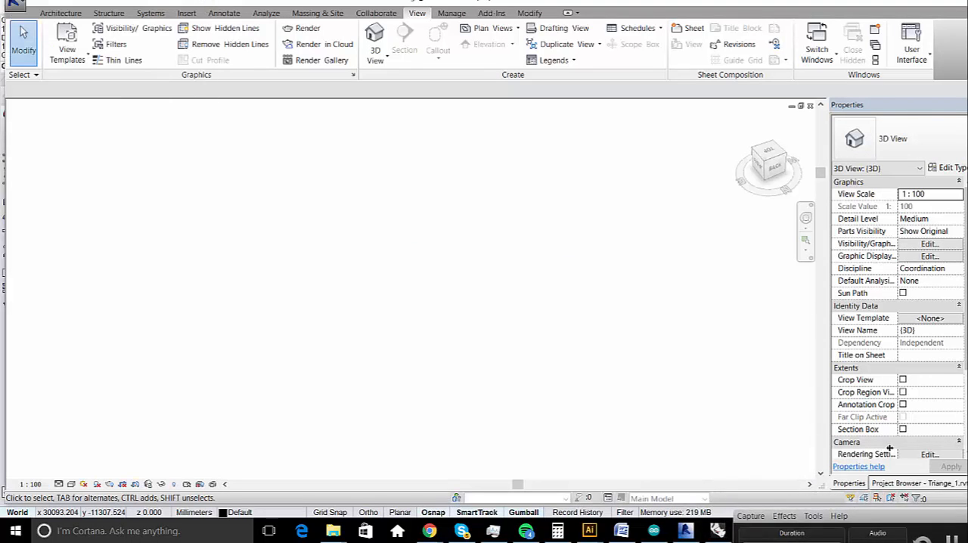
left_click(892, 483)
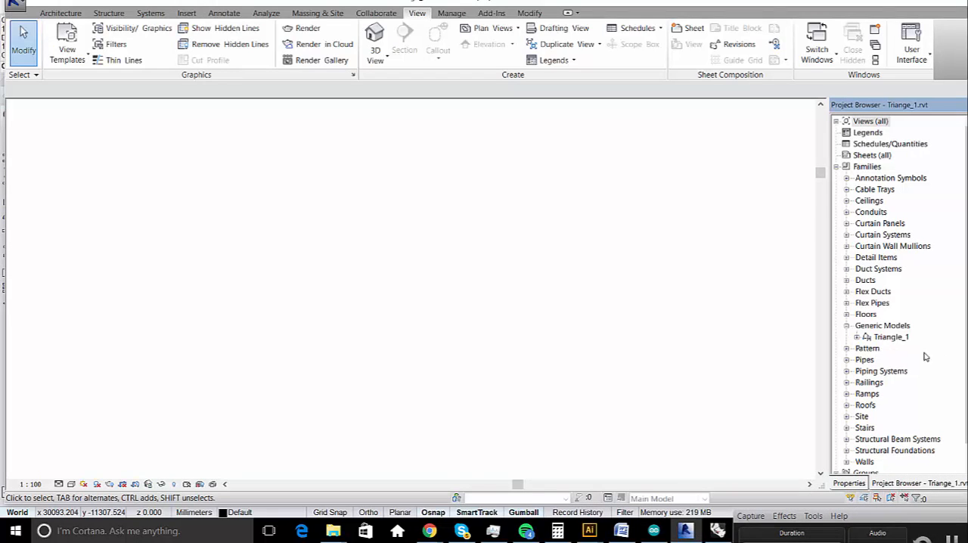
scroll(878, 340, "down", 1)
left_click(878, 314)
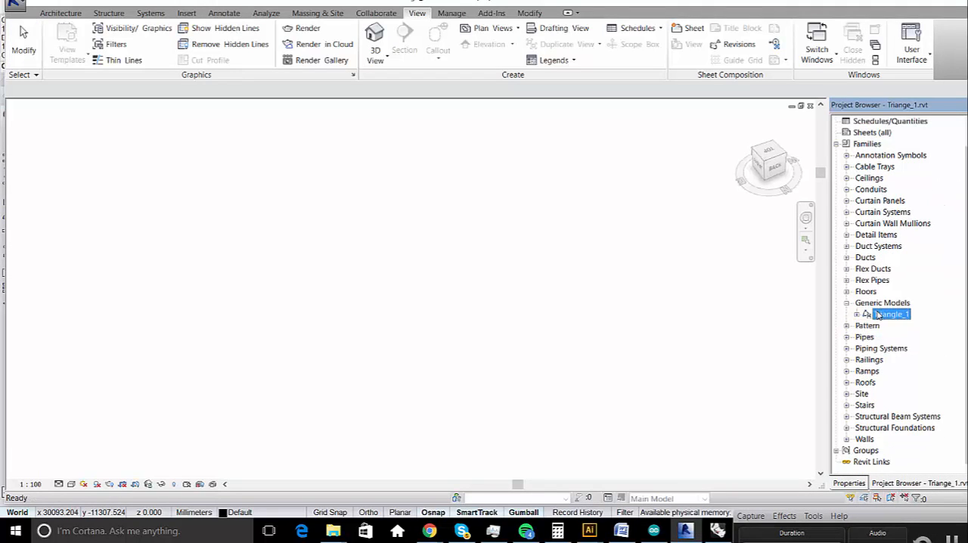
left_click(859, 315)
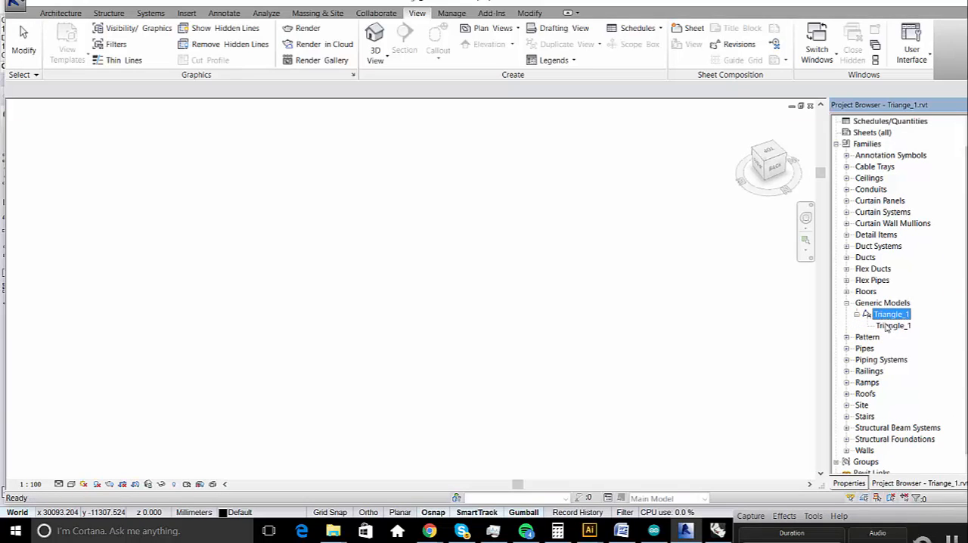
double_click(881, 316)
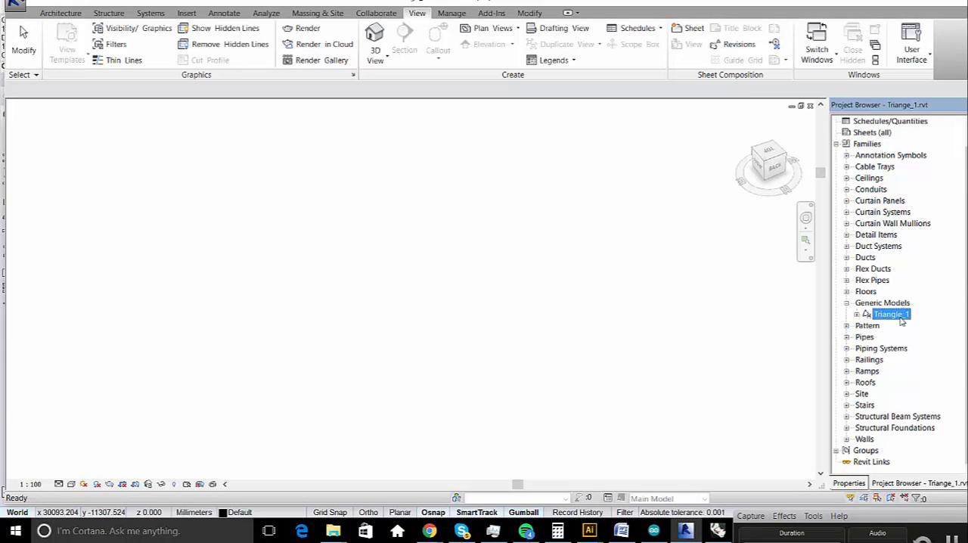
- Open the Triangle_1 family for editing and examine its triangular frame and three numbered adaptive points
right_click(900, 317)
left_click(901, 361)
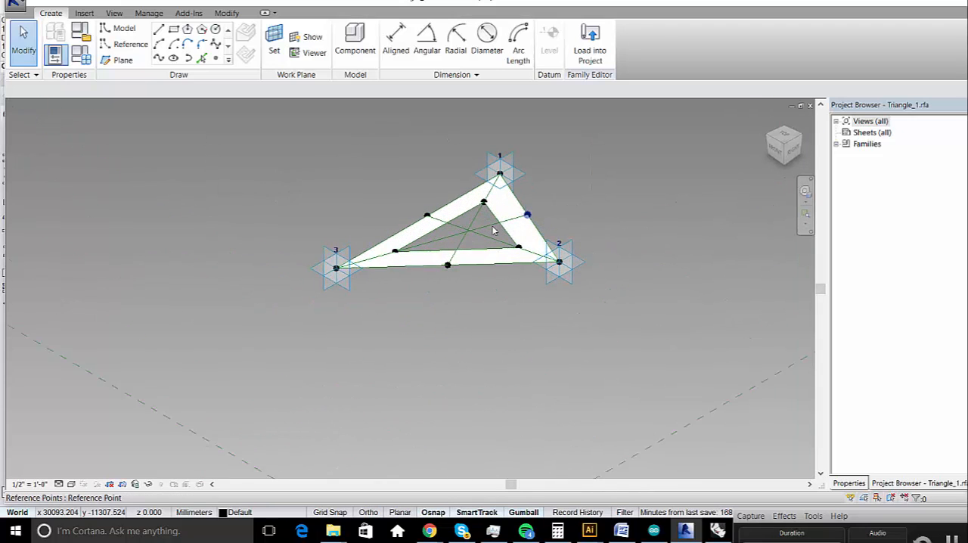
scroll(378, 310, "down", 2)
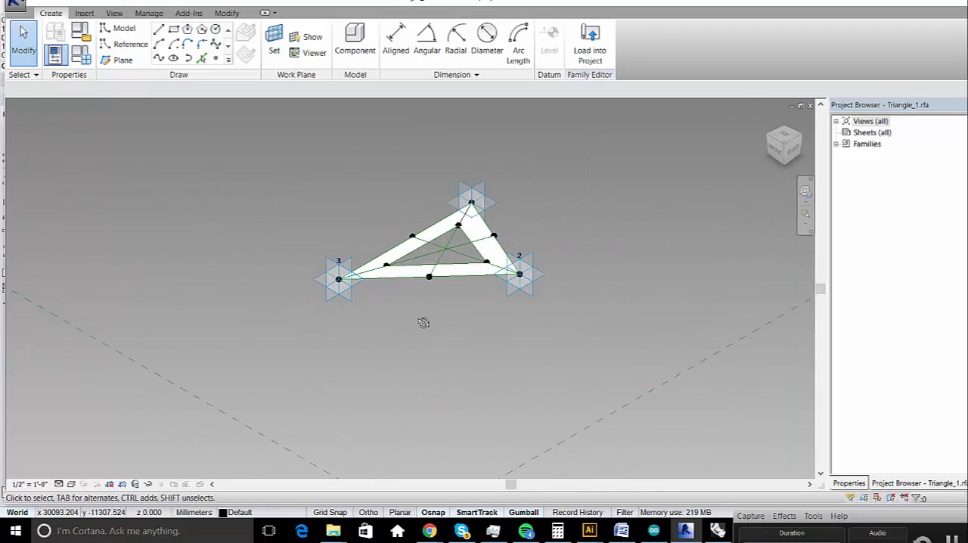
middle_click_drag(424, 323, 465, 341, "shift")
middle_click_drag(367, 320, 605, 402)
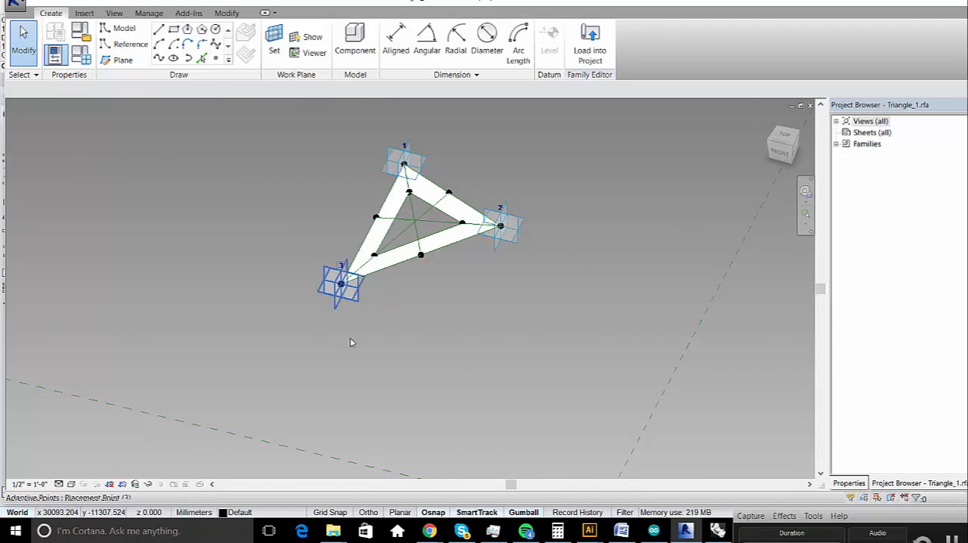
- Move adaptive placement point 3 outward, stretching the triangular frame away from points 1 and 2
left_click(341, 283)
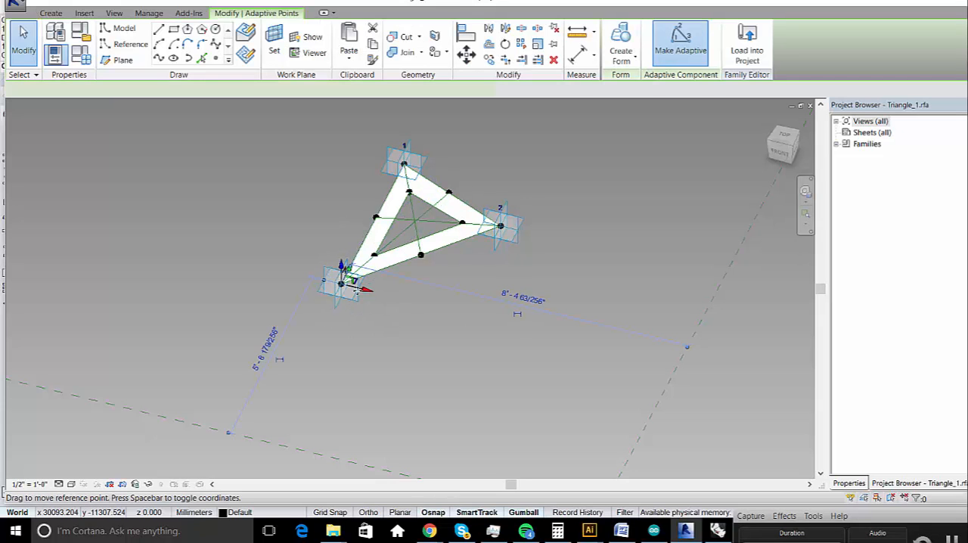
left_click_drag(331, 290, 316, 278)
key("Escape")
- Review the ncp parameter in the family types and load the Triangle_1 family into the project
left_click(82, 56)
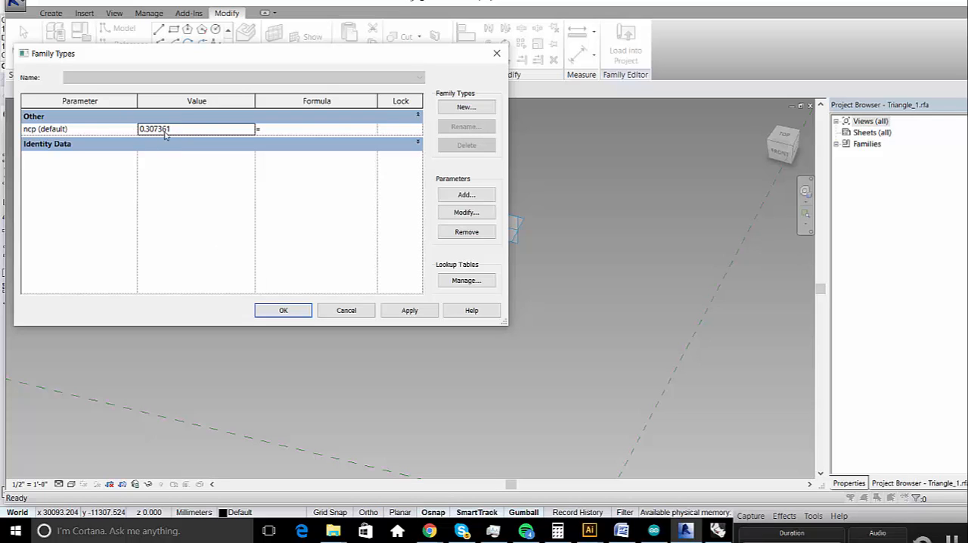
left_click(284, 310)
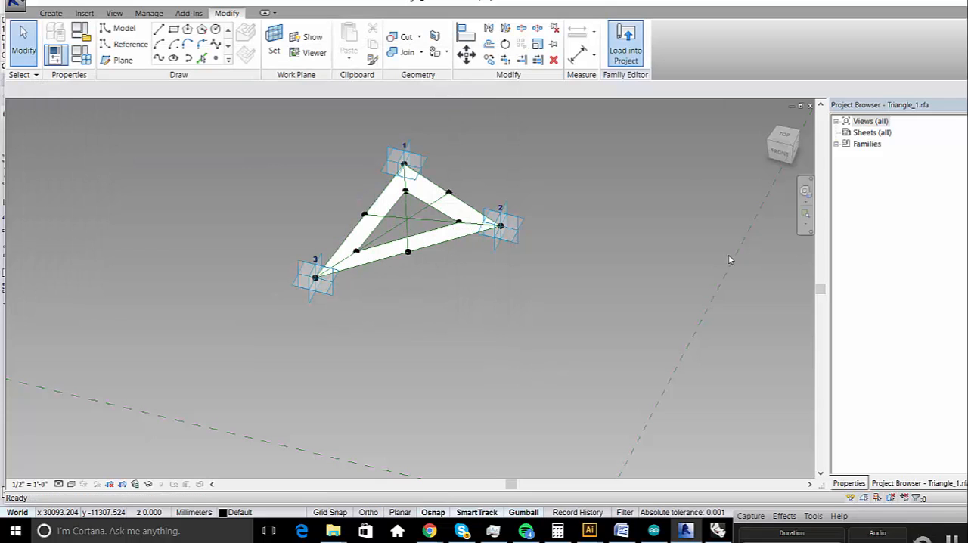
left_click(626, 47)
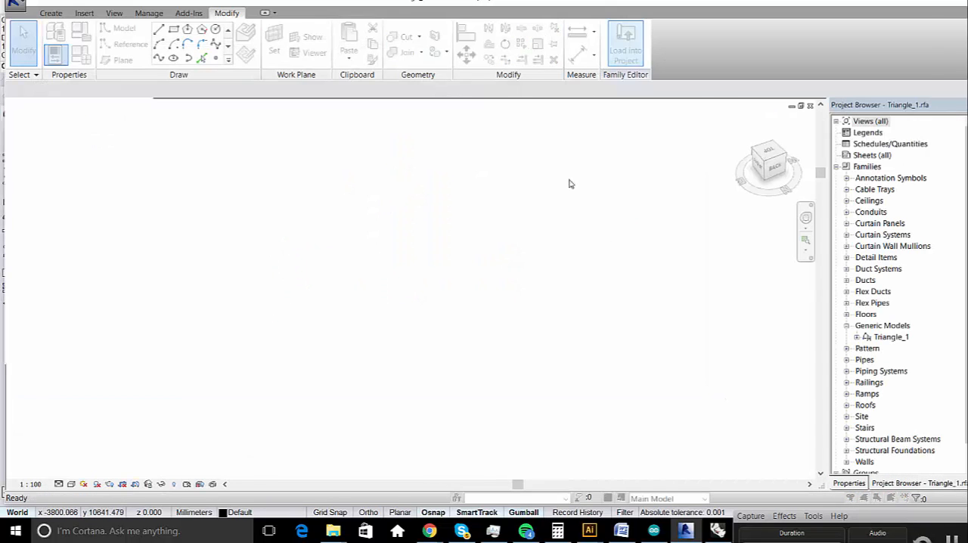
- Switch to Grasshopper and trigger the AdapComps Write Toggle to export the triangle_points CSV file
left_click(498, 256)
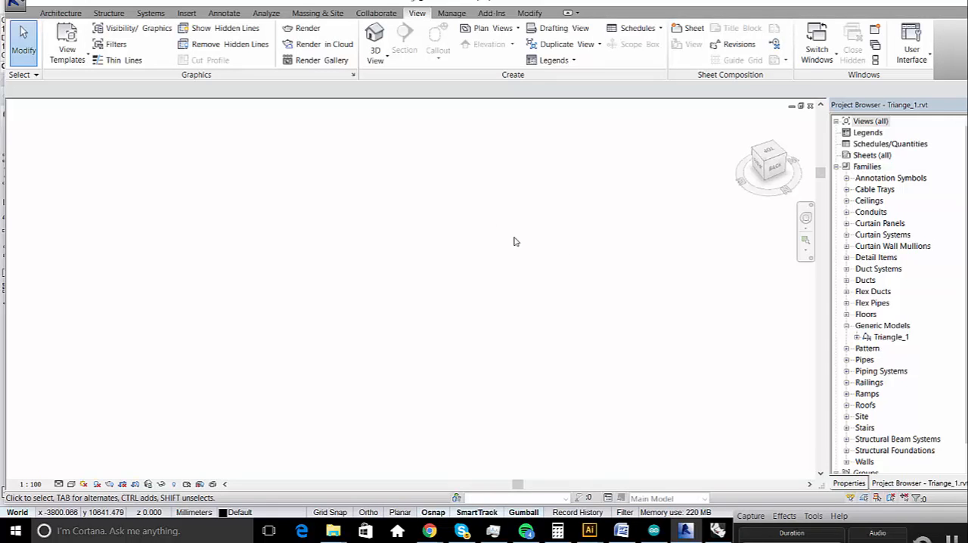
left_click(498, 14)
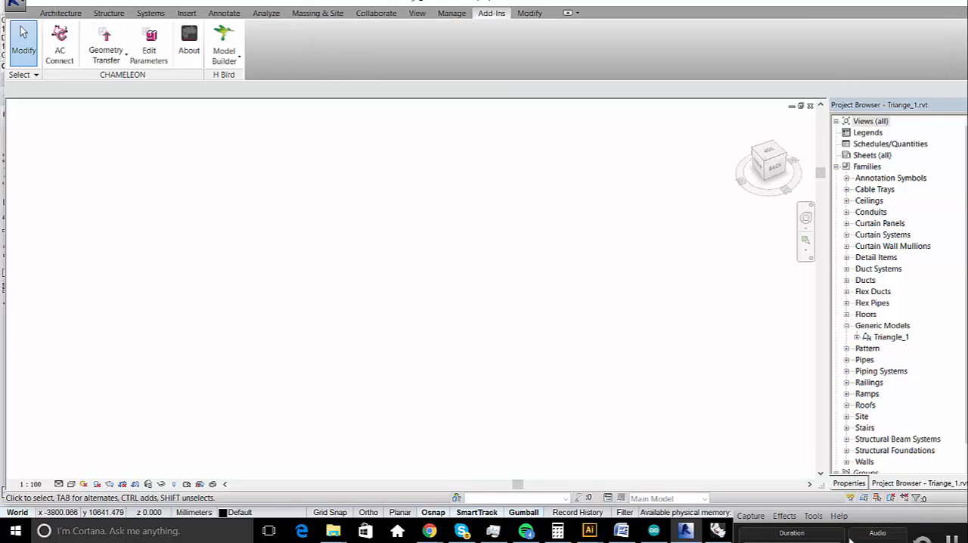
left_click(717, 531)
left_click(597, 299)
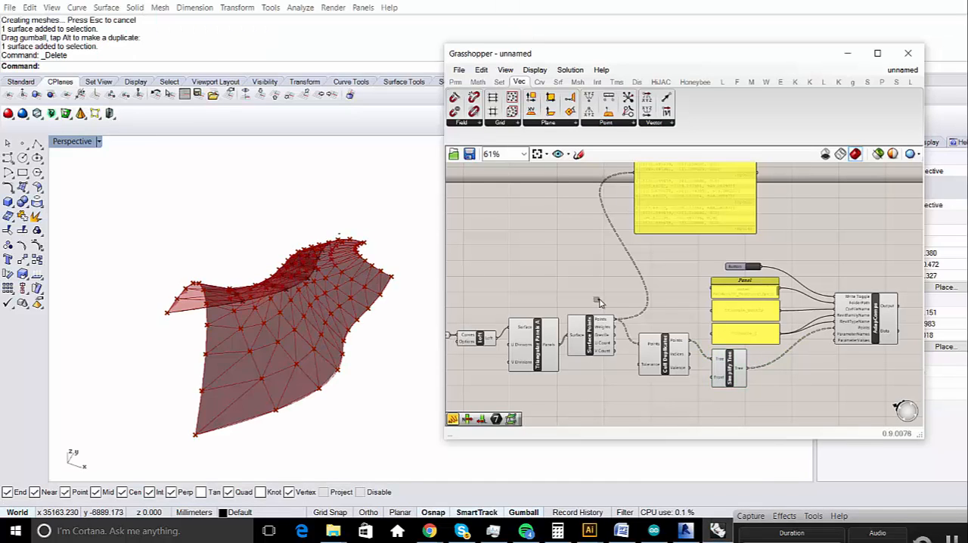
scroll(749, 299, "up", 5)
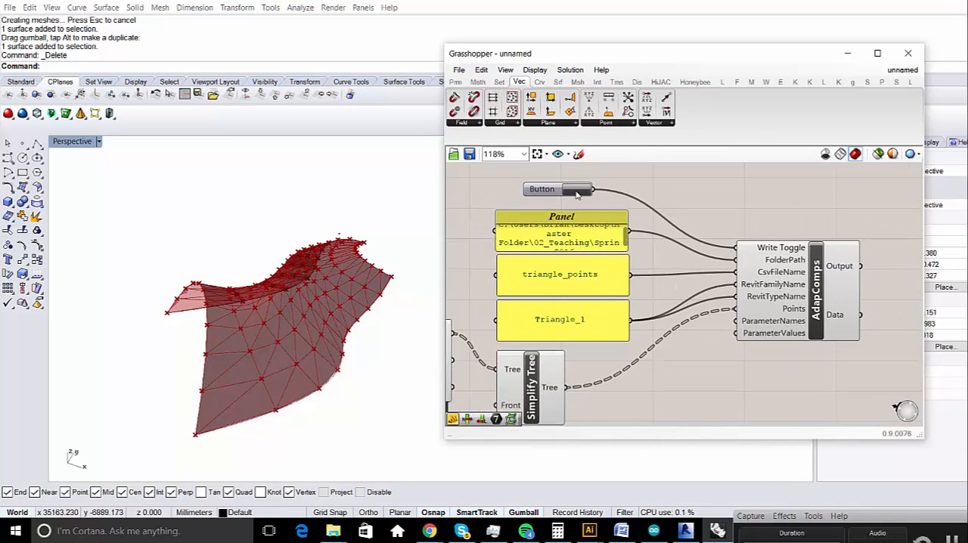
left_click(576, 190)
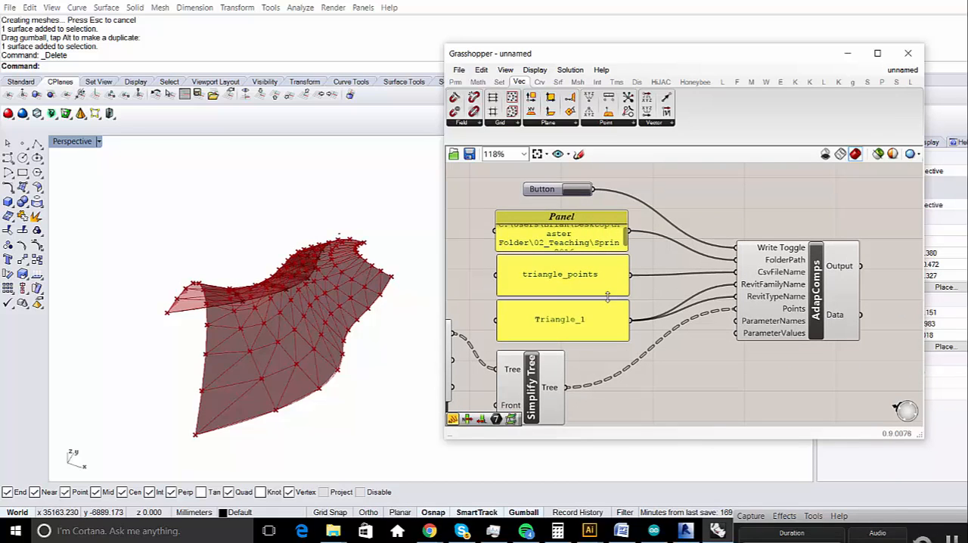
- Check the Spring_2016 folder for the exported triangle_points.csv file
left_click(332, 531)
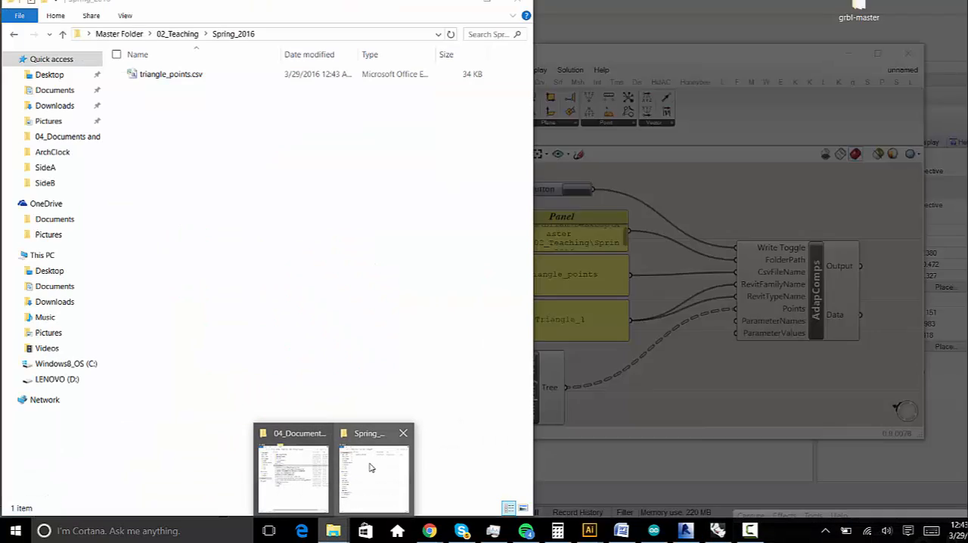
left_click(371, 463)
left_click(214, 75)
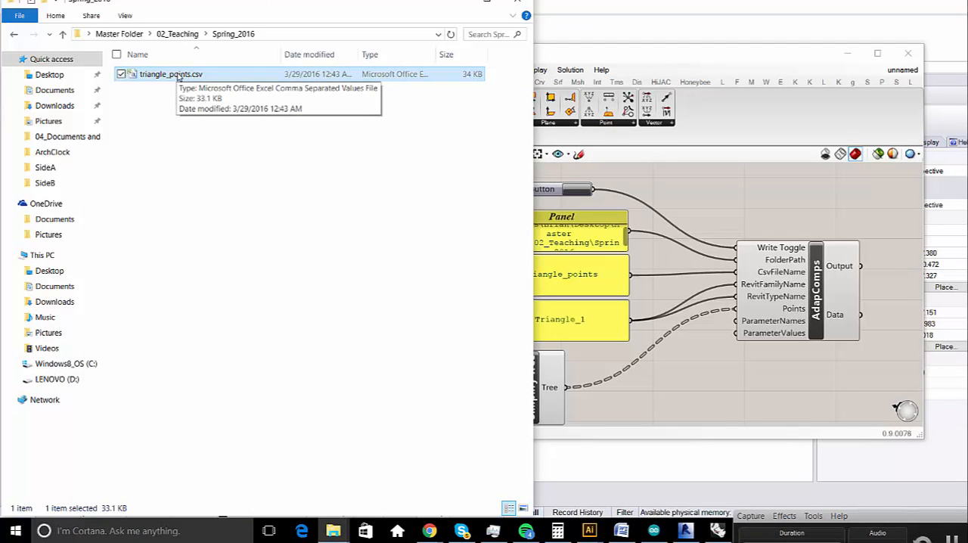
left_click(262, 97)
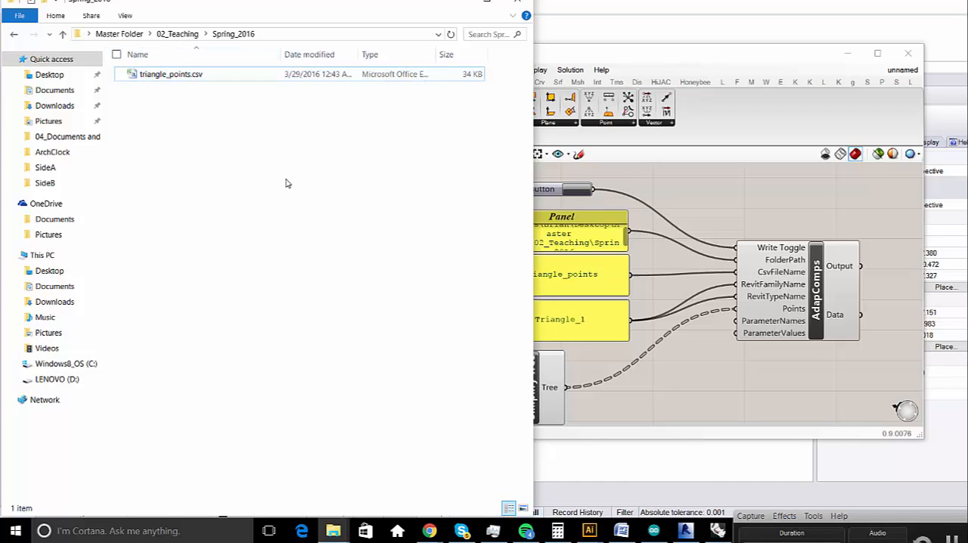
- Review the folder path, CSV file name and Triangle_1 family panels feeding AdapComps in Grasshopper
left_click(665, 260)
left_click(575, 239)
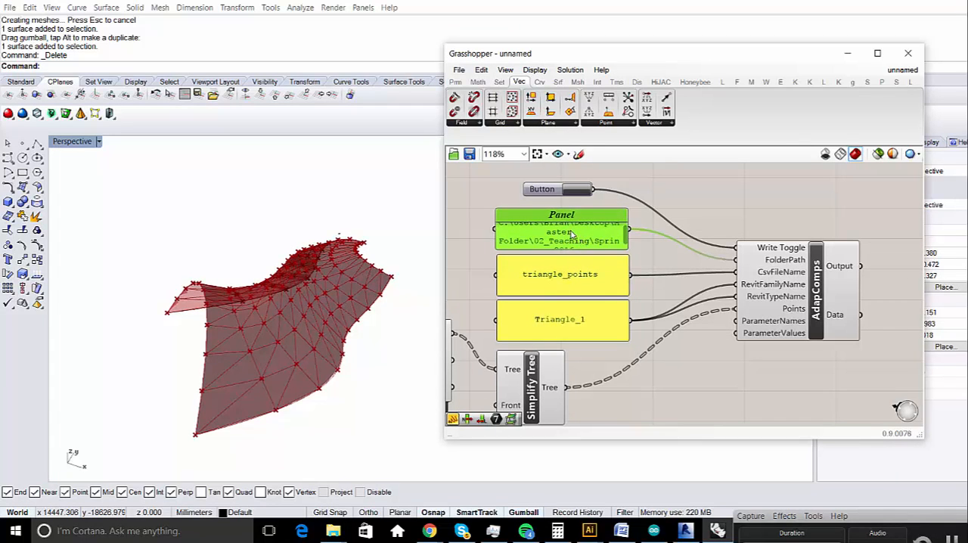
left_click(584, 280)
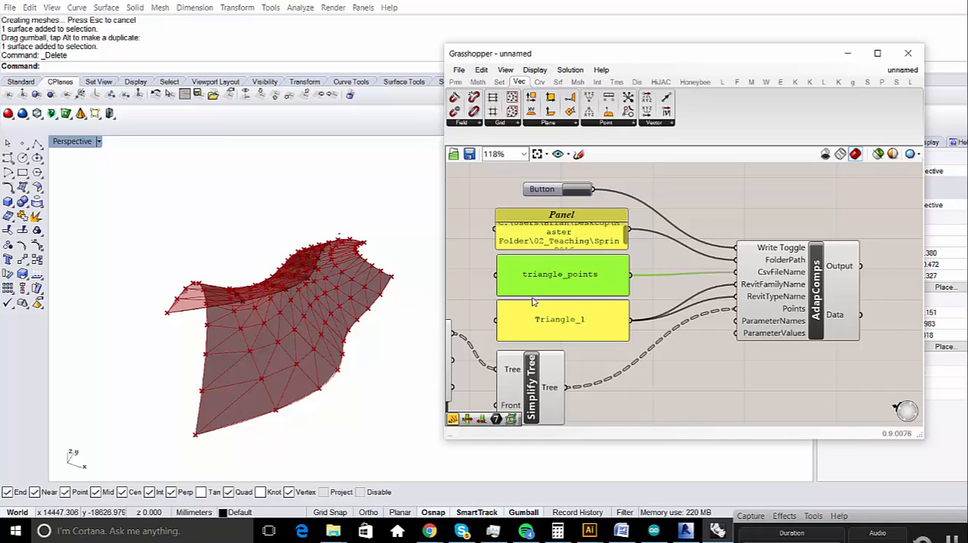
left_click(638, 380)
right_click_drag(607, 358, 595, 328)
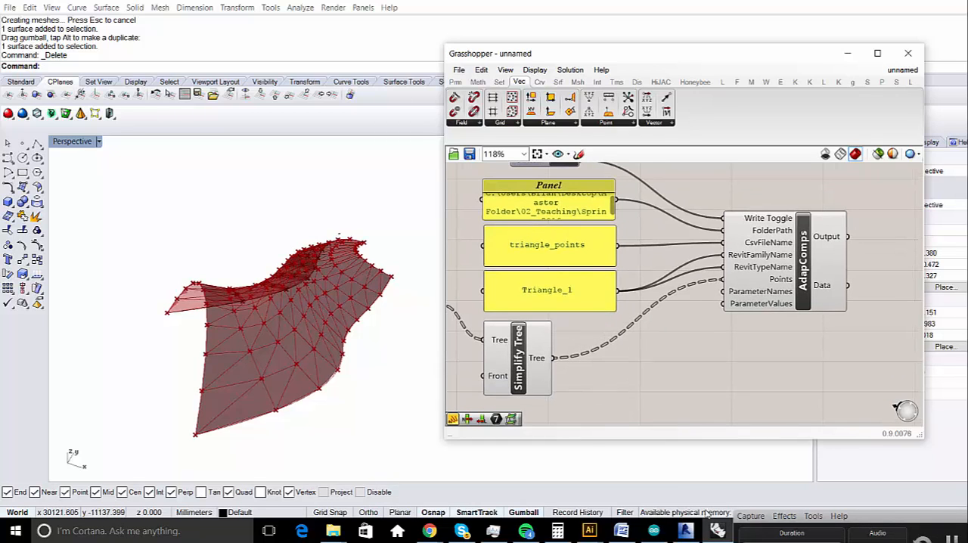
- Switch to Revit, start creating elements from file in Model Builder, and use the Spring_2016 folder as the CSV source
left_click(685, 531)
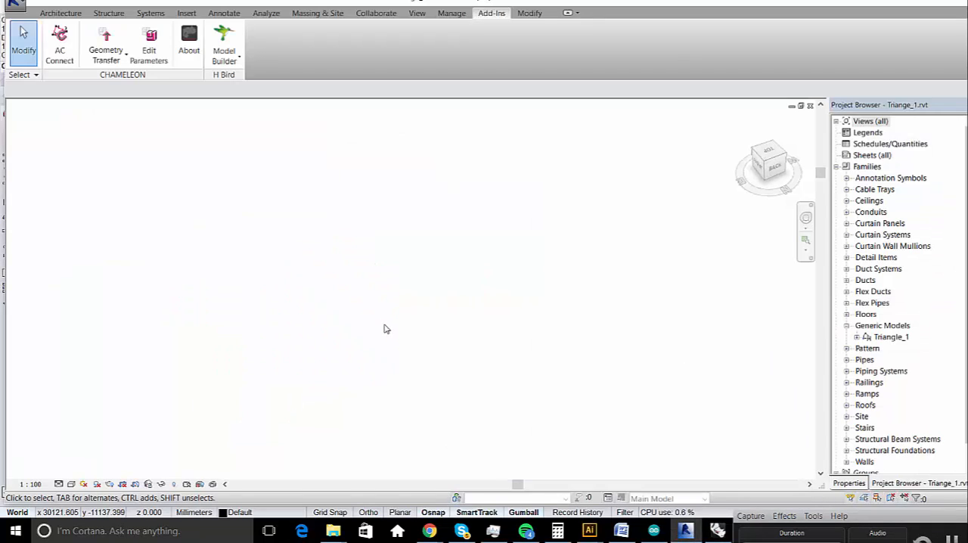
left_click(224, 43)
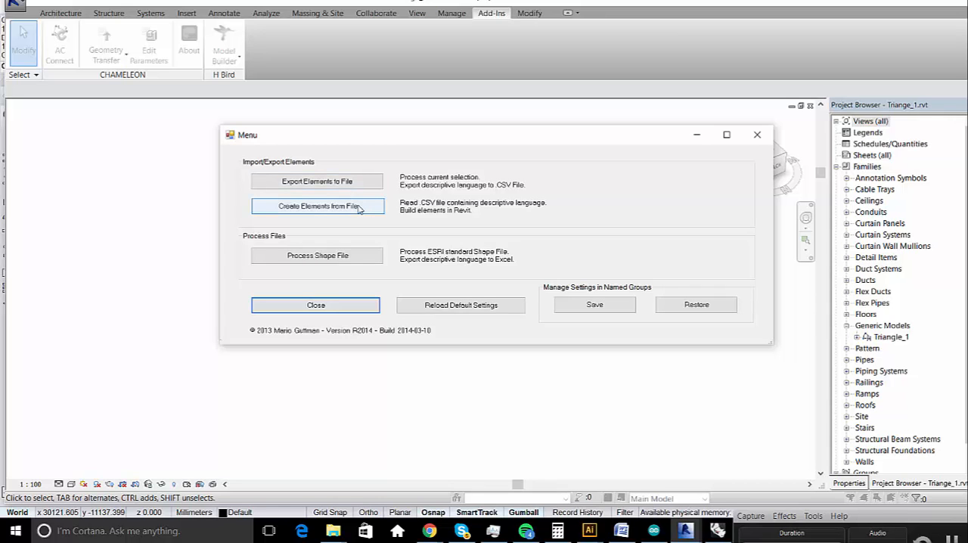
left_click(359, 207)
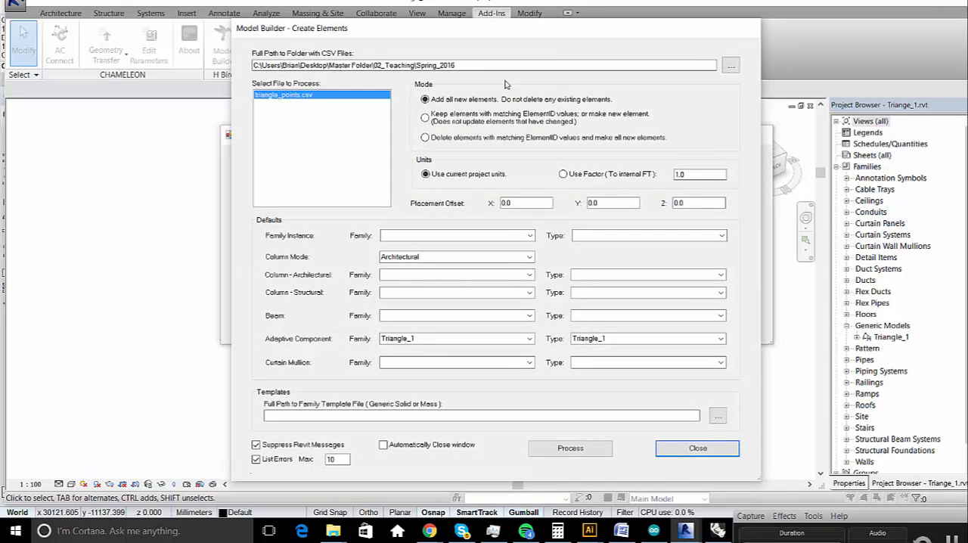
left_click(731, 67)
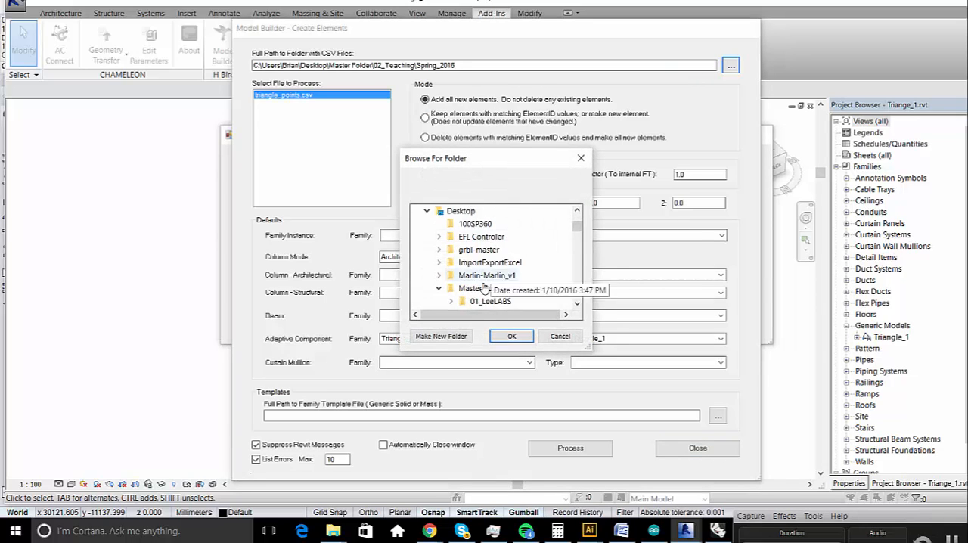
left_click(513, 338)
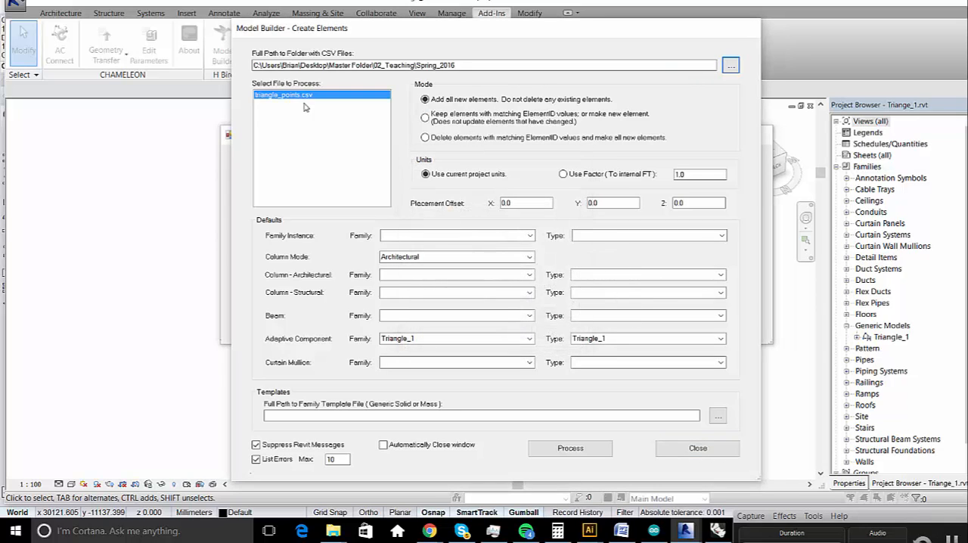
left_click(419, 65)
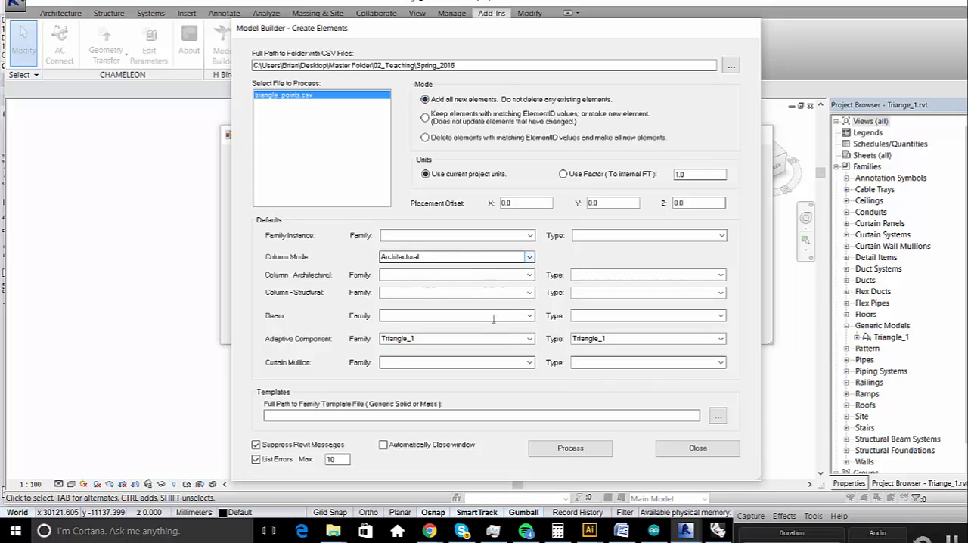
- Choose Triangle_1 as the Adaptive Component family and process triangle_points.csv to build the elements
left_click(440, 339)
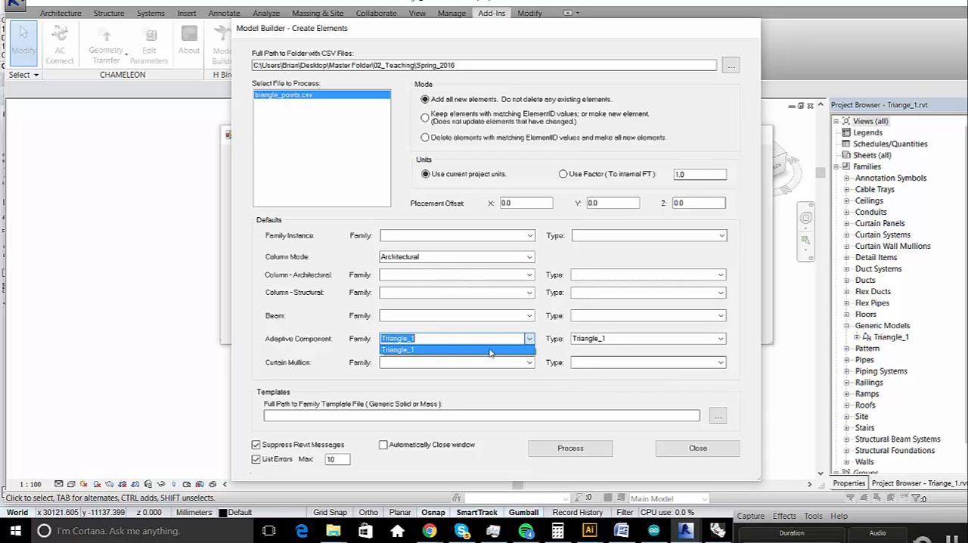
left_click(407, 351)
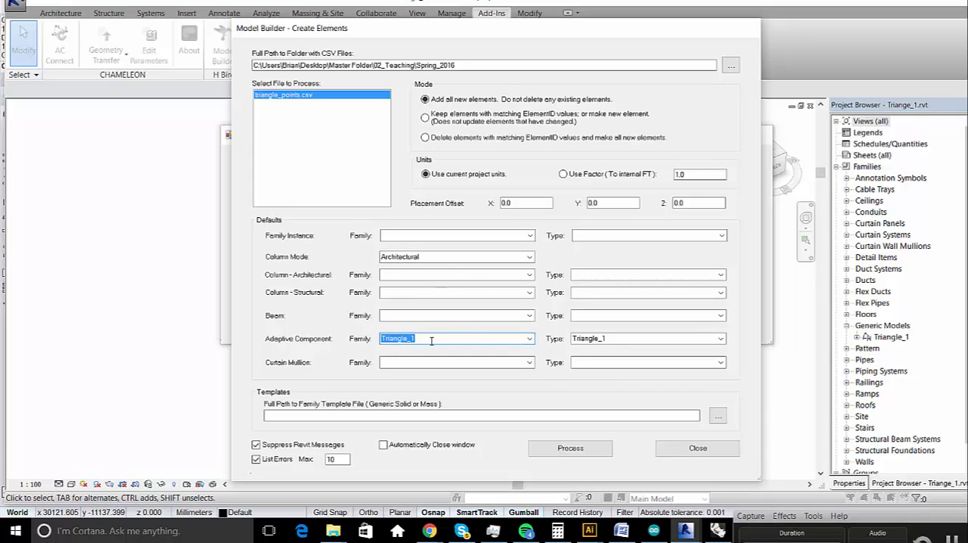
left_click(530, 339)
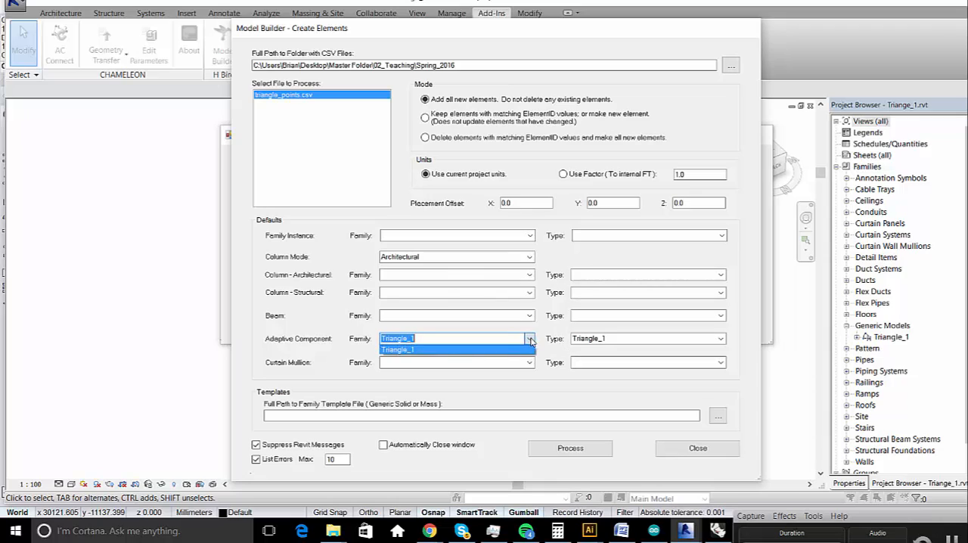
left_click(514, 351)
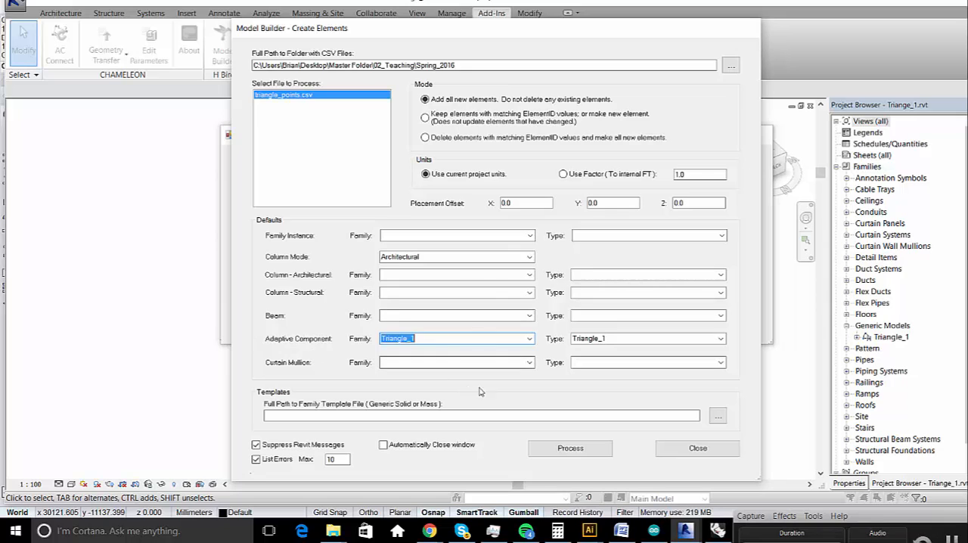
left_click(556, 448)
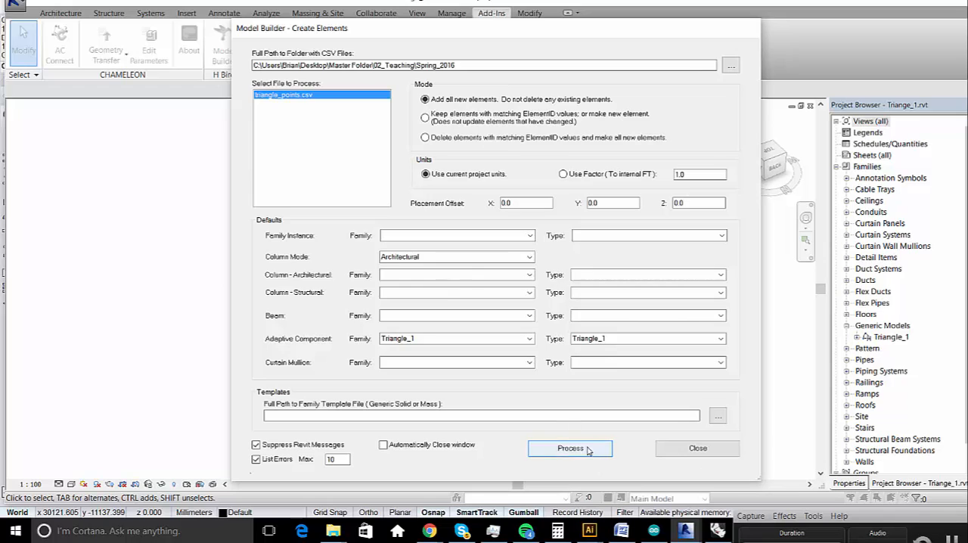
left_click(698, 449)
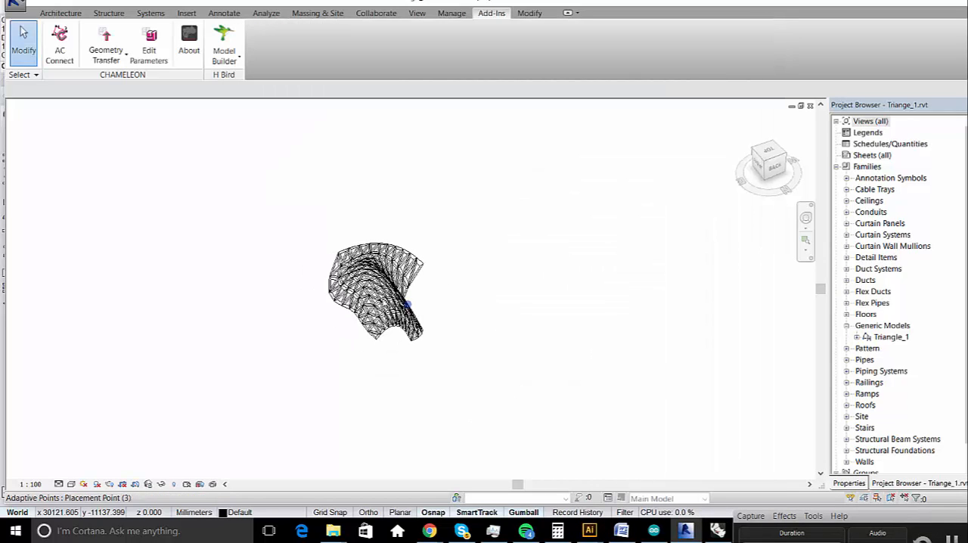
- Examine the triangular panels placed in Revit from several angles, selecting all of them and one single panel
left_click_drag(505, 404, 280, 198)
scroll(376, 335, "up", 3)
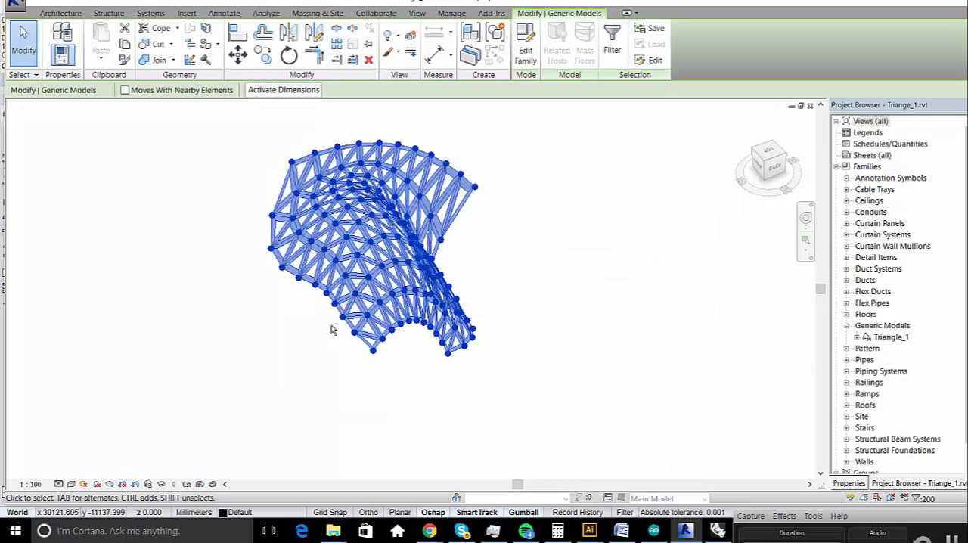
middle_click_drag(333, 329, 572, 268, "shift")
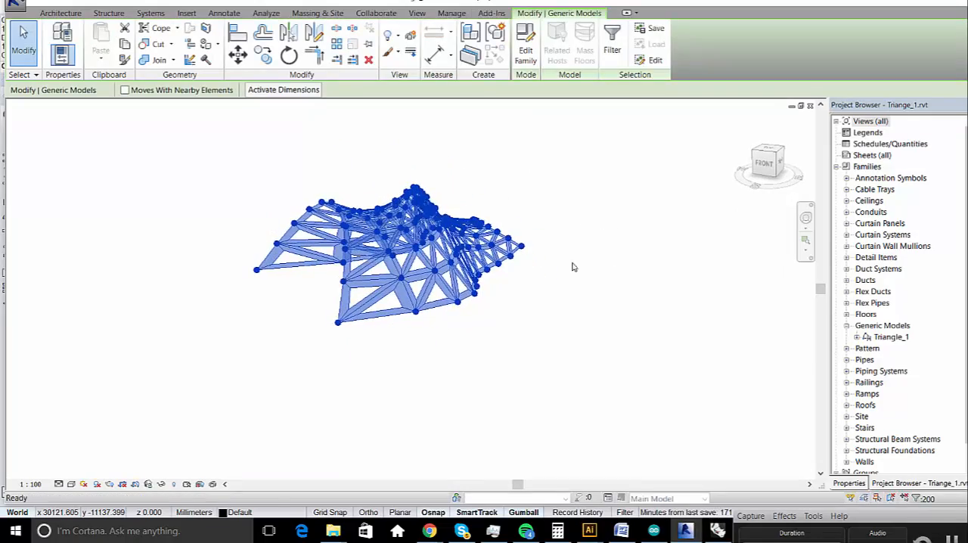
key("Escape")
scroll(333, 191, "up", 5)
middle_click_drag(333, 191, 666, 325, "shift")
middle_click_drag(359, 326, 362, 138, "shift")
middle_click_drag(428, 275, 337, 157, "shift")
middle_click_drag(358, 292, 542, 277, "shift")
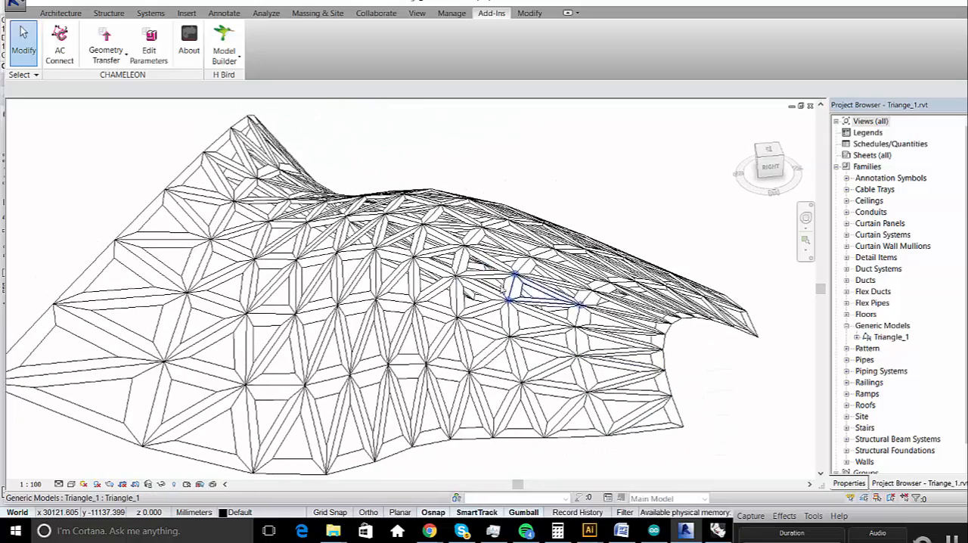
left_click(265, 301)
middle_click_drag(265, 301, 580, 301, "shift")
- Switch to Rhino and turn on the control points of the lofted surface's front edge curve with PointsOn
left_click(718, 533)
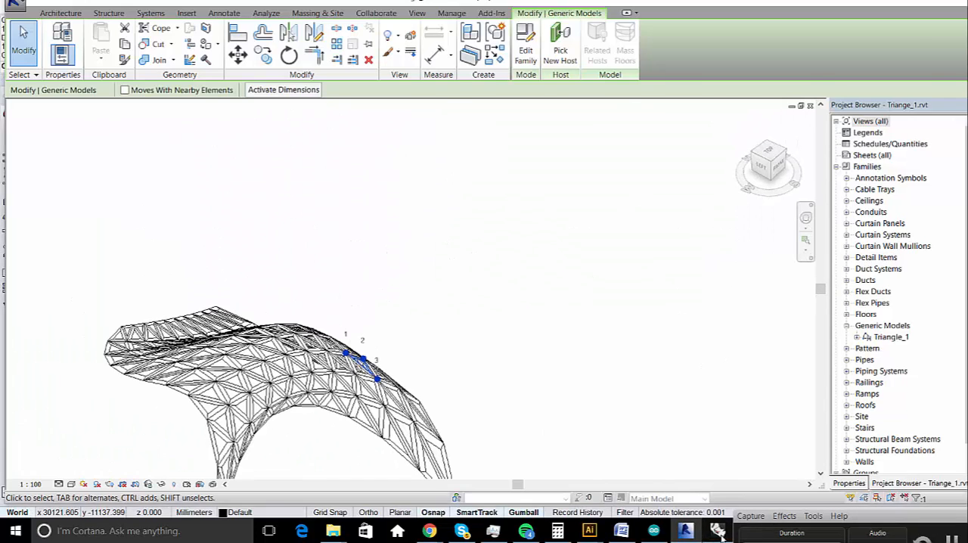
scroll(605, 280, "down", 4)
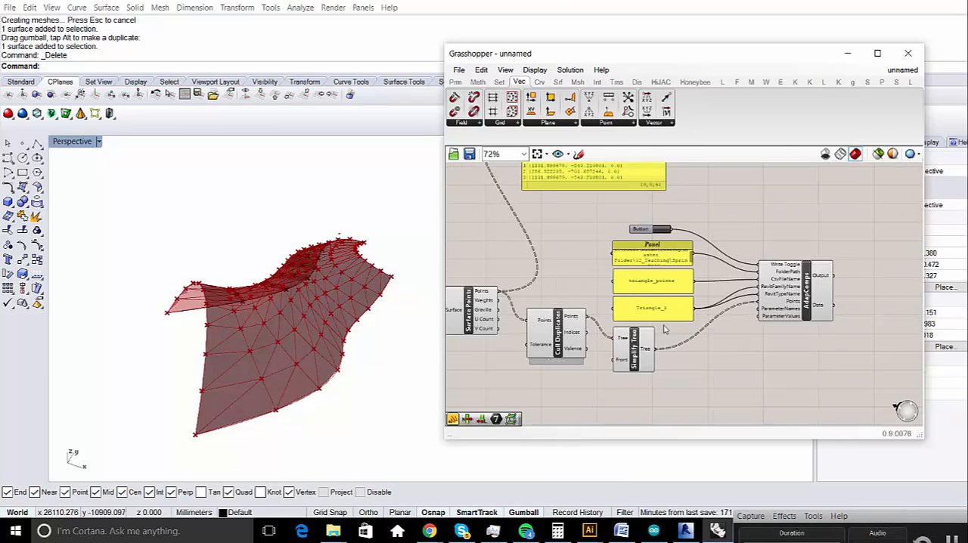
right_click_drag(286, 332, 345, 307)
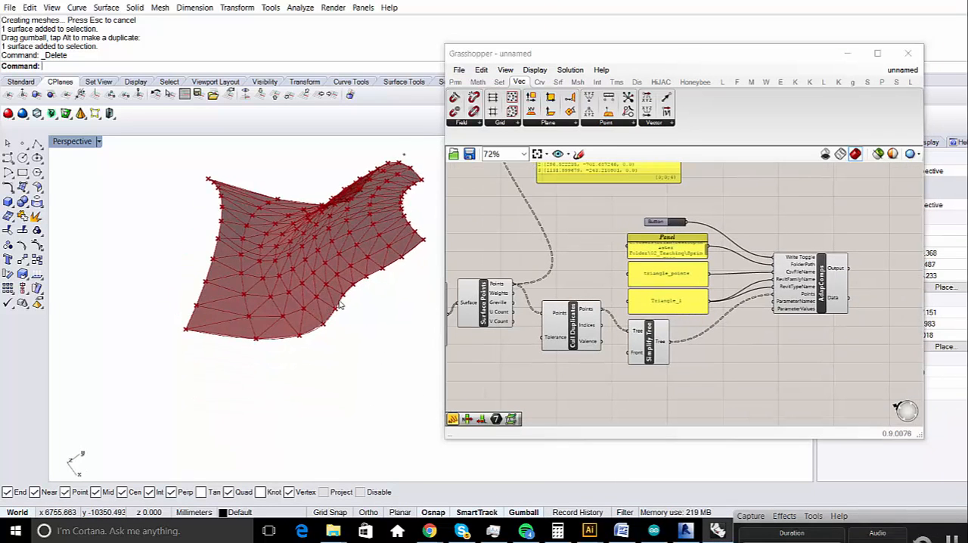
left_click(344, 311)
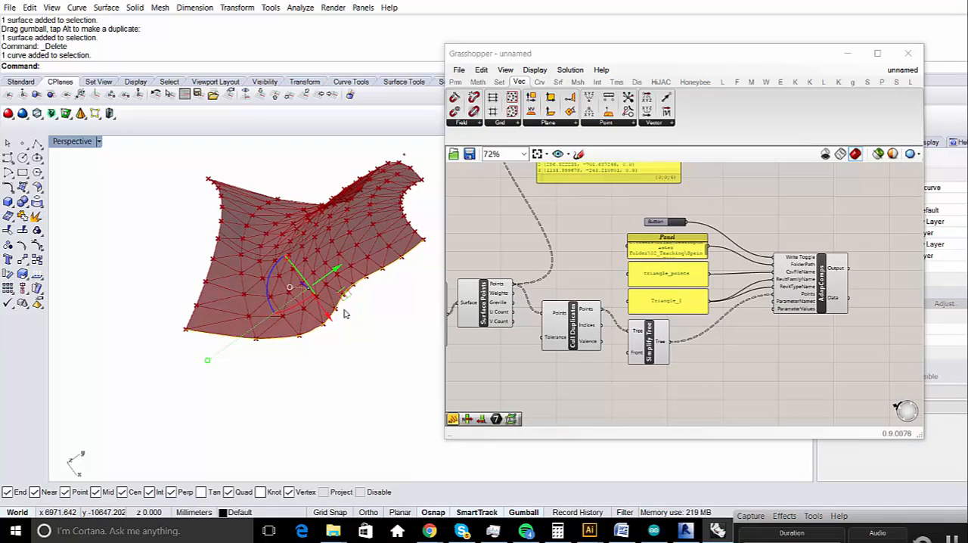
type("PointsOn")
key("Return")
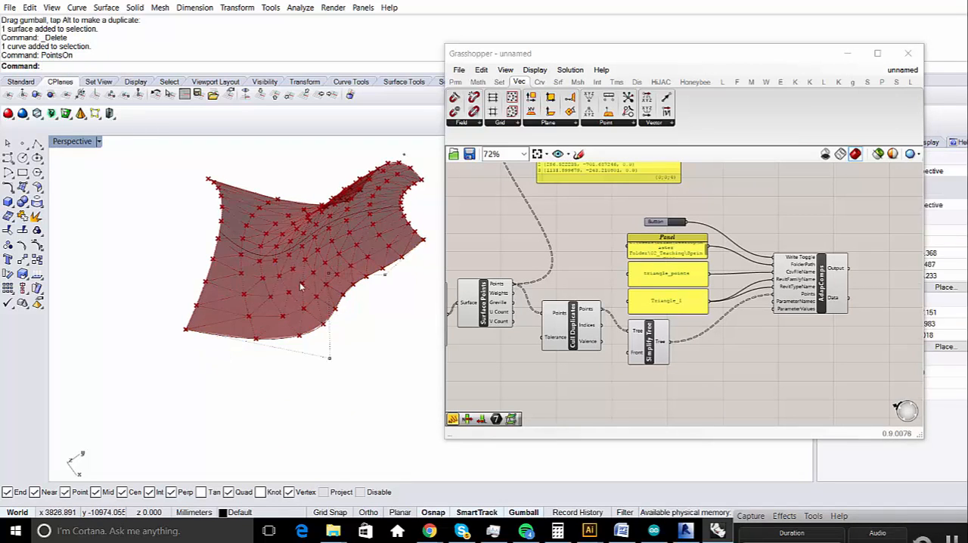
- Move a control point of the front edge curve outward along the X axis and inspect the moved point up close
left_click(347, 298)
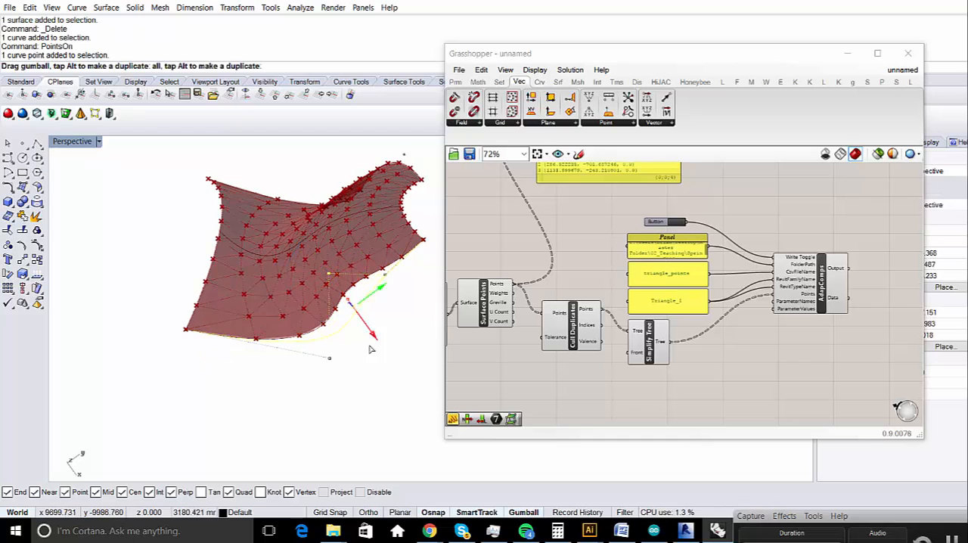
type("zs")
key("Return")
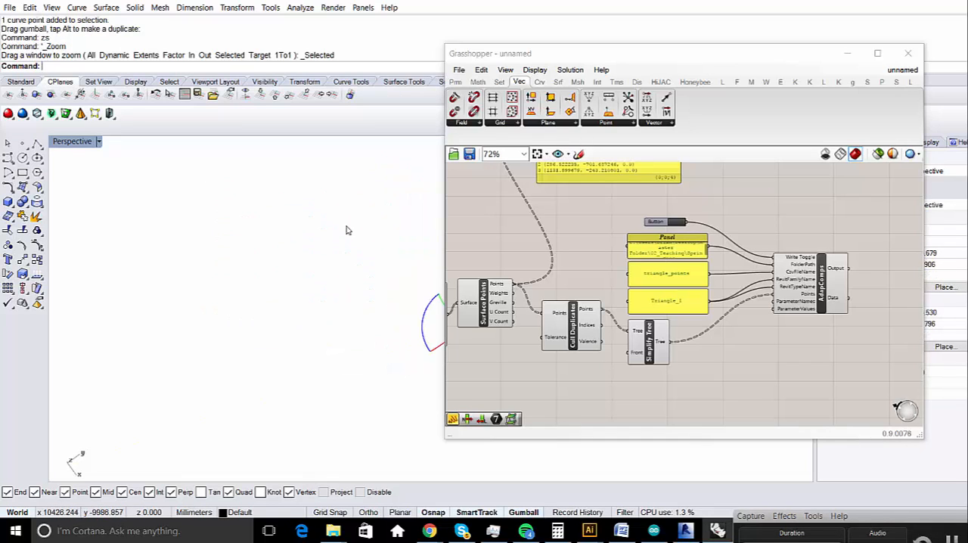
scroll(169, 312, "down", 10)
scroll(239, 302, "up", 8)
scroll(186, 261, "down", 10)
left_click(295, 326)
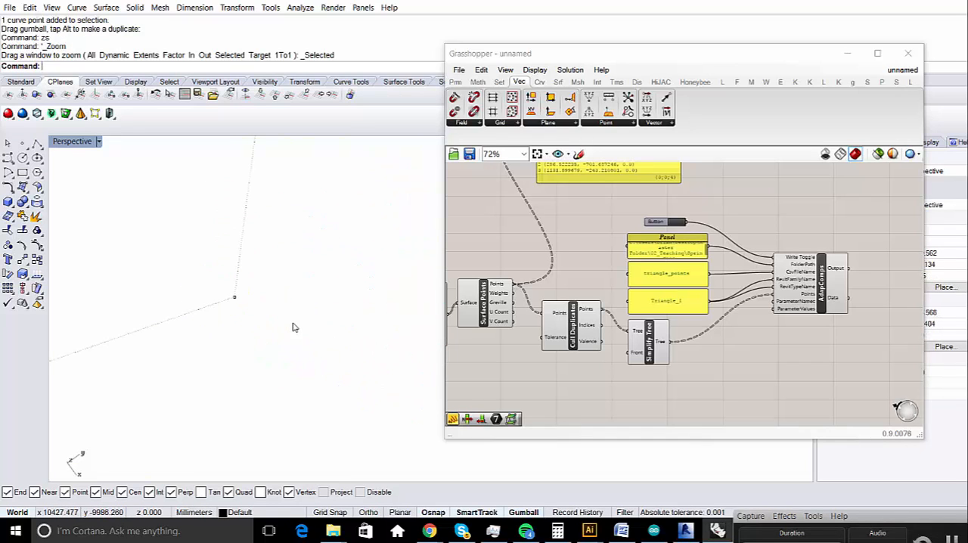
scroll(308, 351, "down", 12)
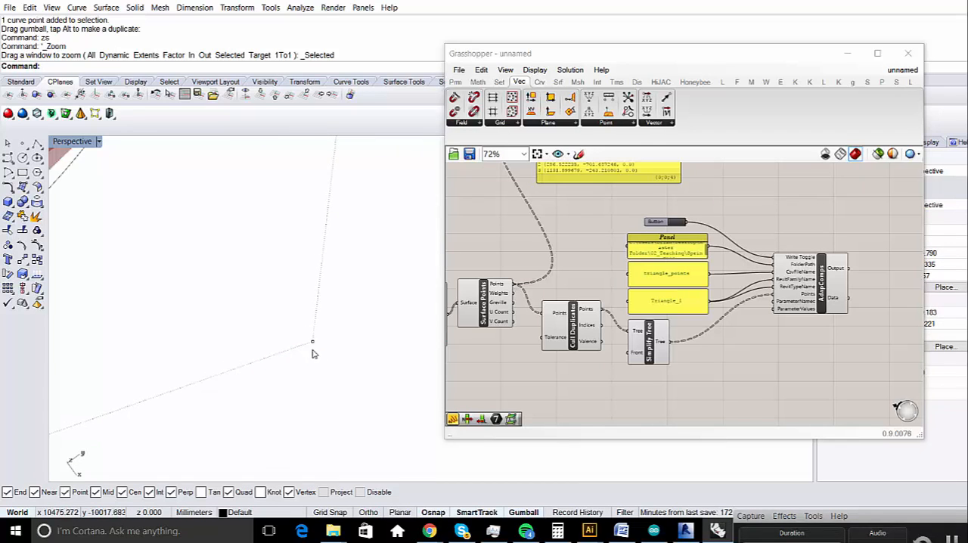
- Examine the whole lofted surface, zooming to its extents and to its selected curves, and view it from another side
type("zE")
key("Return")
scroll(395, 301, "up", 8)
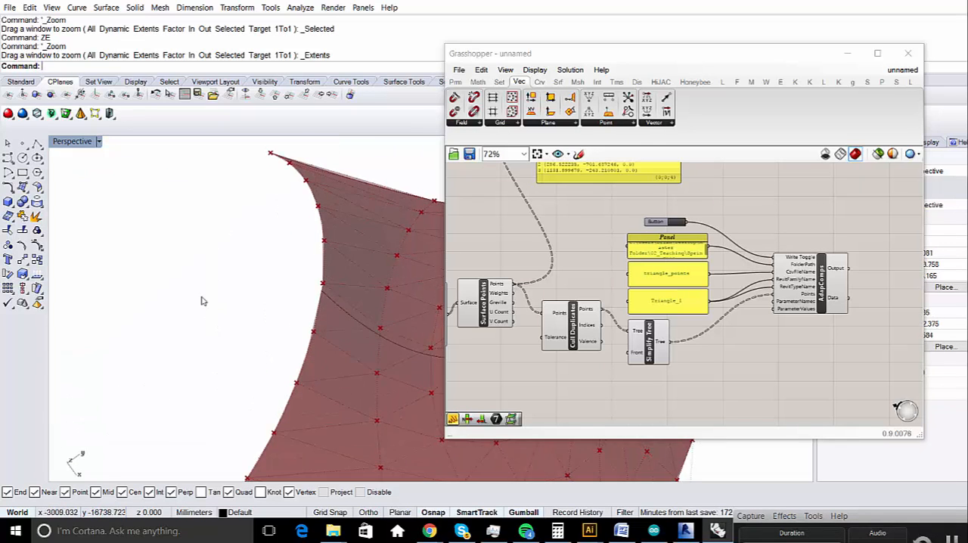
scroll(172, 286, "down", 10)
left_click_drag(256, 290, 254, 294)
scroll(223, 288, "up", 4)
type("zs")
key("Return")
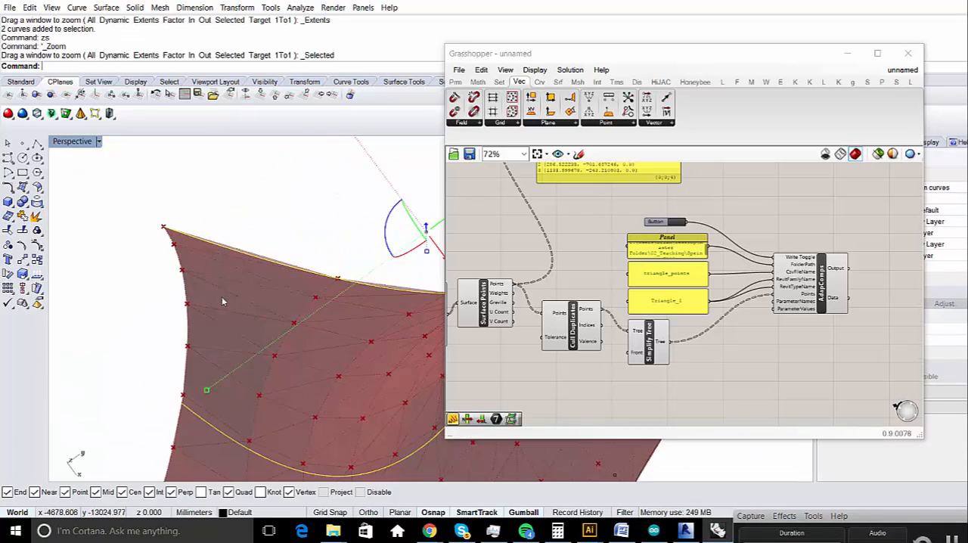
scroll(249, 311, "down", 5)
right_click_drag(180, 255, 248, 271)
- Turn on the control points of the lofted surface's near lower edge curve with PointsOn
left_click(283, 374)
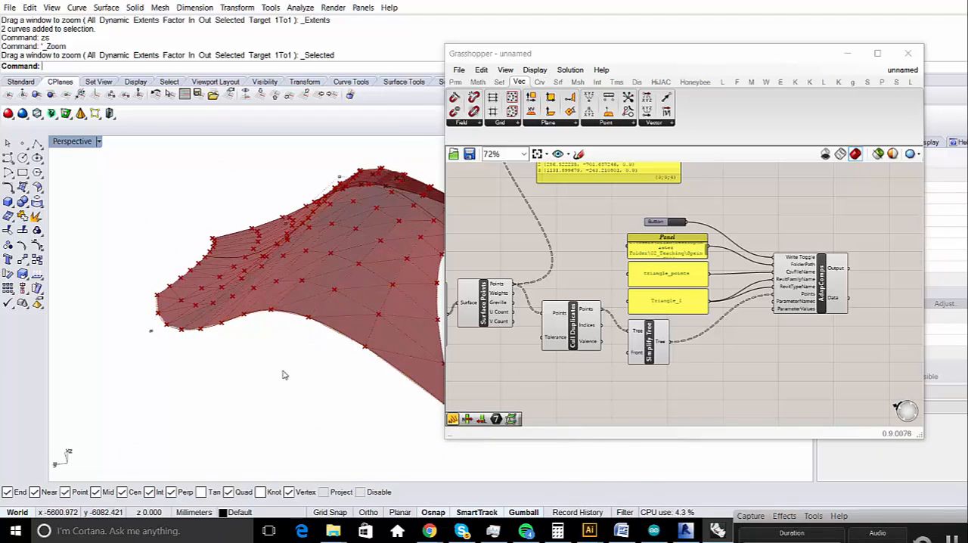
left_click(301, 317)
type("P")
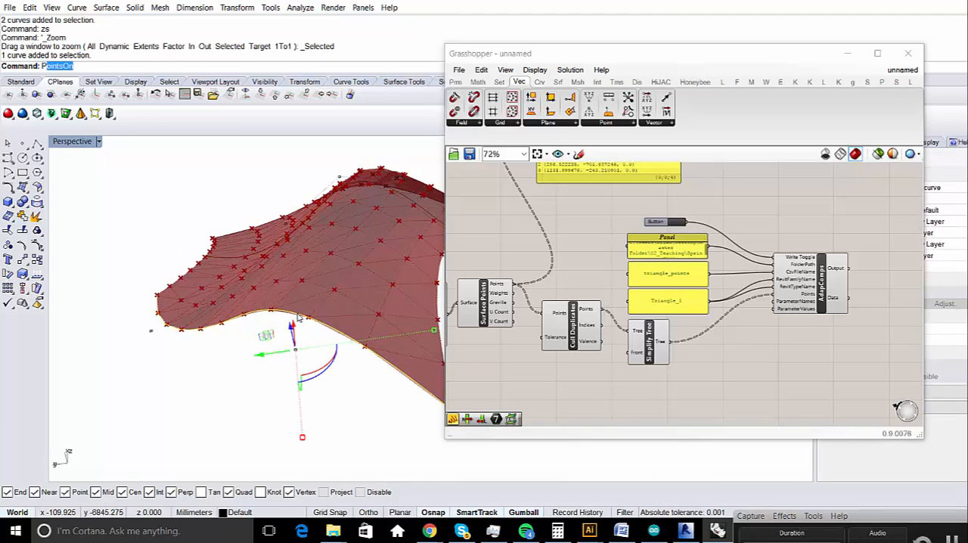
type("ointsOn")
key("Return")
- Move a control point of this edge curve outward from the surface along the X axis
left_click_drag(271, 376, 340, 270)
right_click_drag(325, 264, 269, 301)
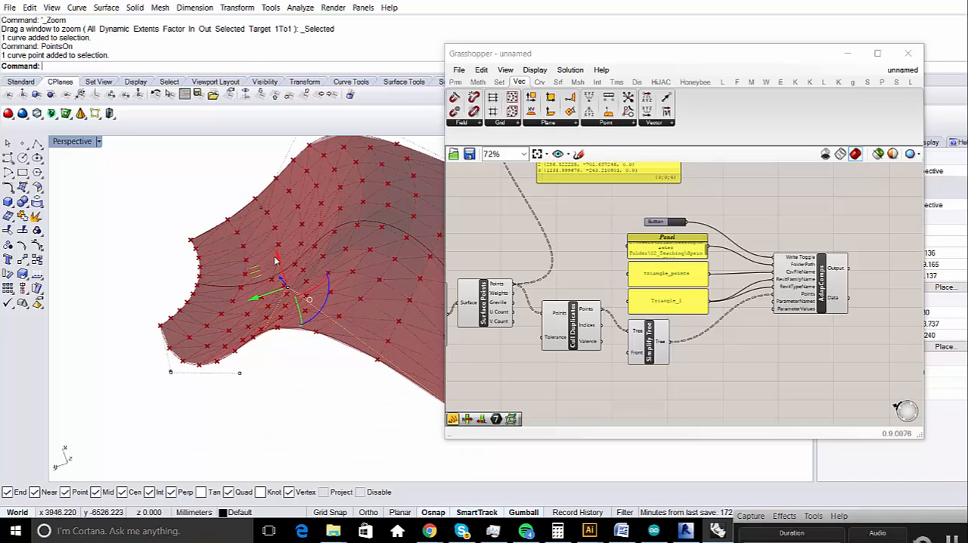
left_click_drag(275, 260, 320, 401)
left_click(291, 377)
scroll(265, 349, "down", 8)
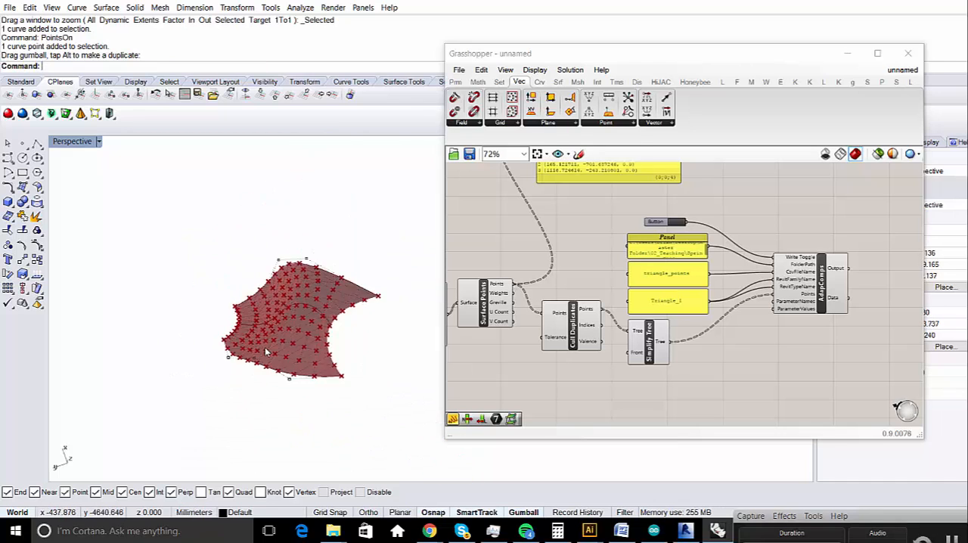
- Examine the reshaped lofted surface and its triangulation points from several angles
scroll(265, 348, "down", 4)
right_click_drag(243, 402, 269, 286, "shift")
scroll(322, 300, "up", 2)
scroll(321, 301, "down", 2)
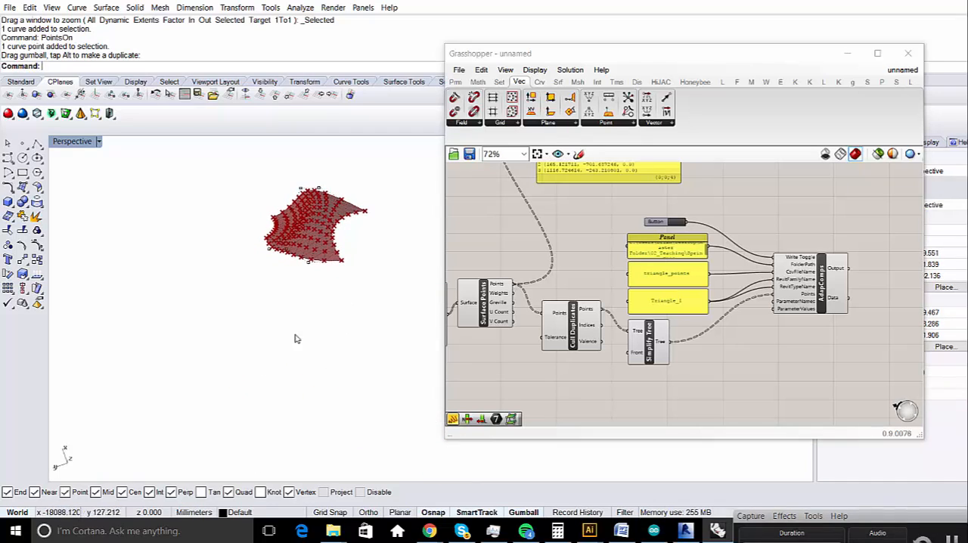
right_click_drag(296, 339, 256, 246)
scroll(281, 253, "up", 8)
scroll(257, 246, "down", 6)
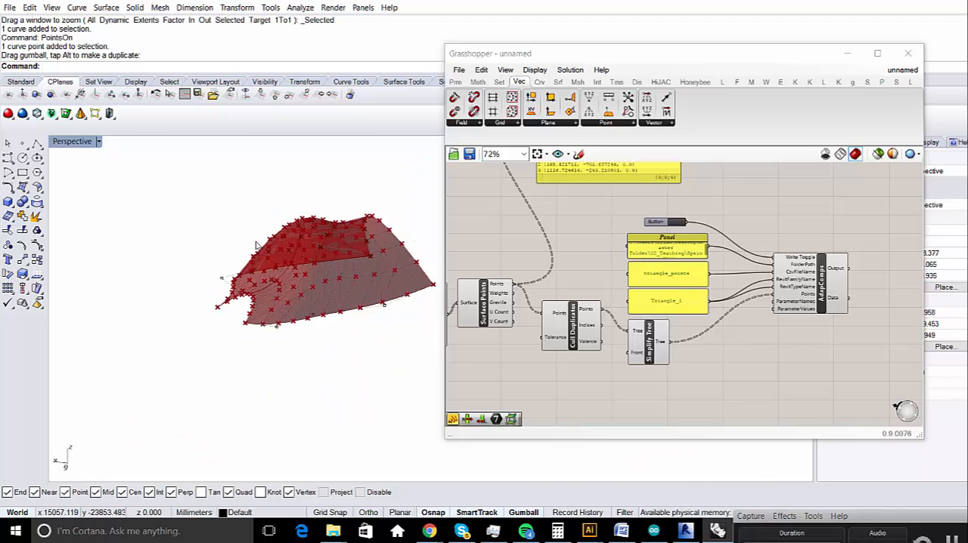
scroll(257, 246, "up", 6)
scroll(205, 292, "down", 6)
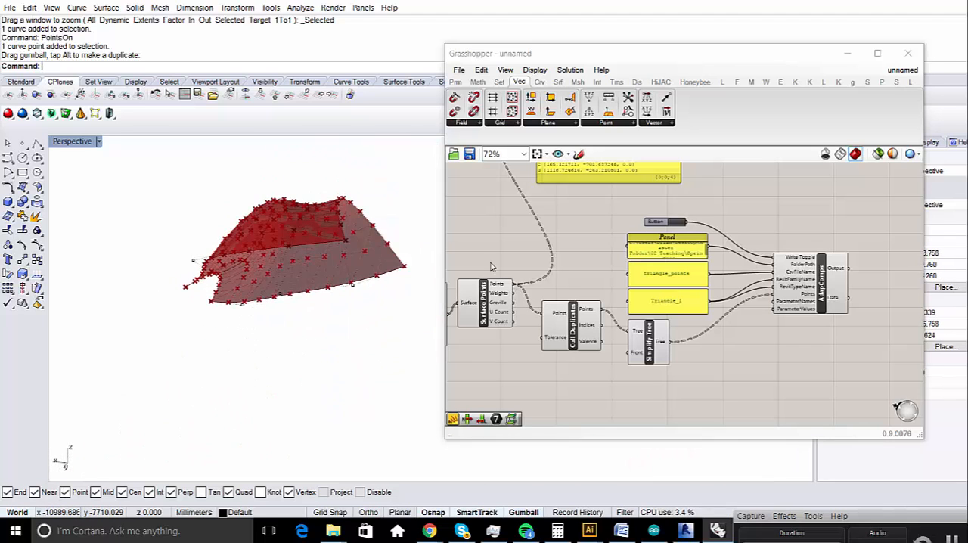
- Rewrite the AdapComps data to triangle_points.csv in Grasshopper and check the file in the Spring_2016 folder
right_click_drag(614, 234, 560, 273)
scroll(621, 263, "up", 2)
right_click_drag(665, 291, 614, 257)
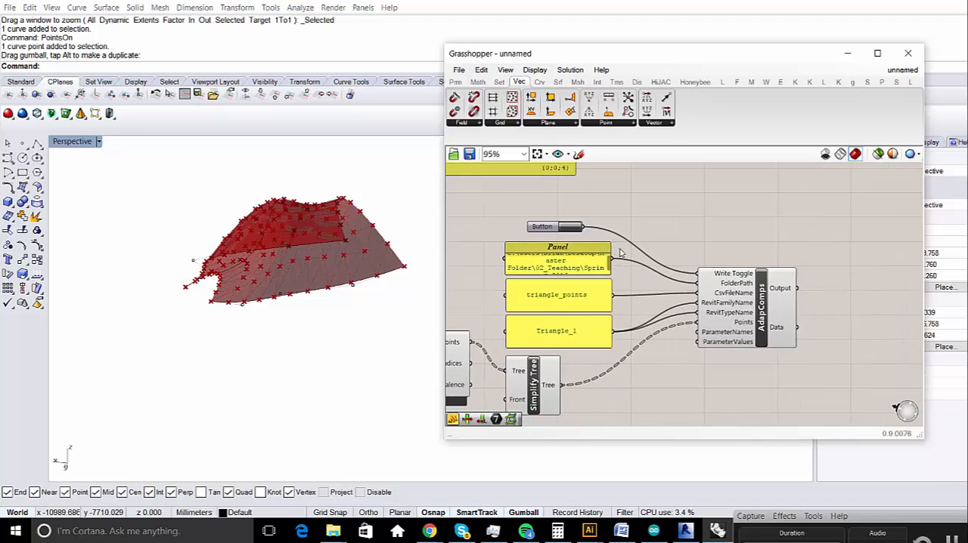
scroll(620, 252, "up", 1)
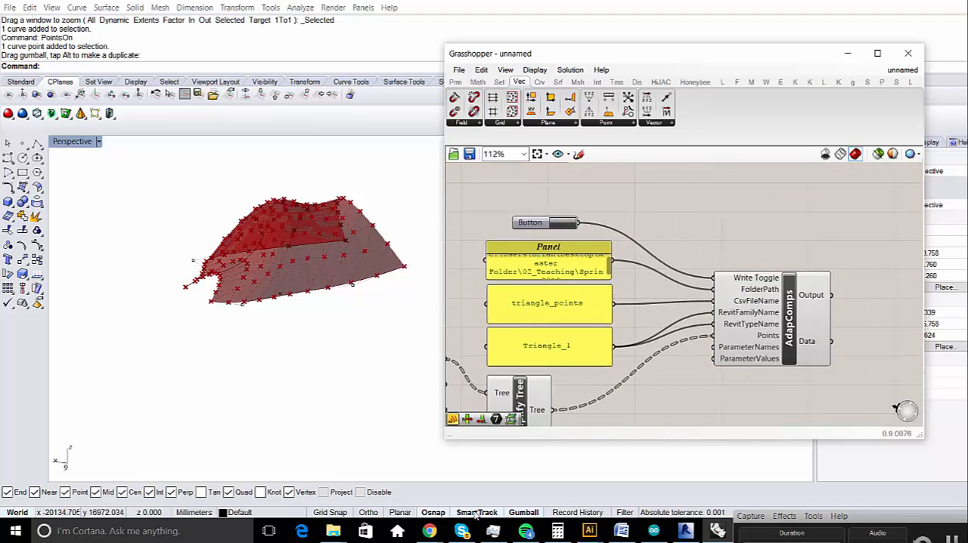
mouse_move(333, 534)
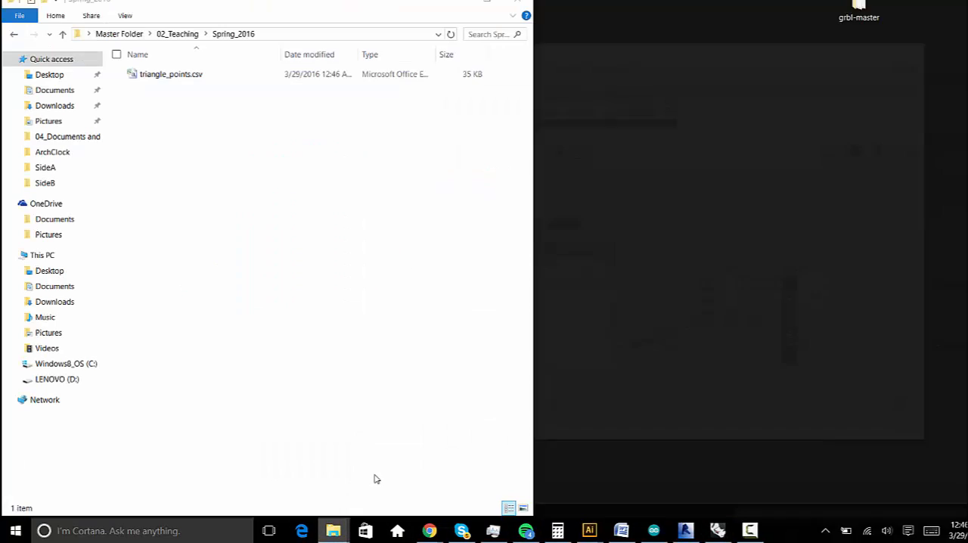
left_click(376, 477)
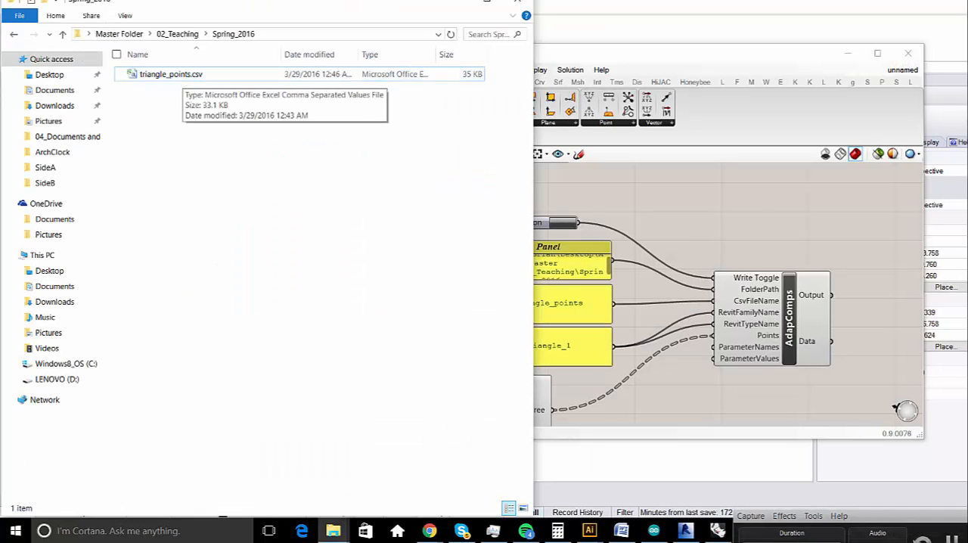
- Switch to Revit and process triangle_points.csv with Model Builder's Create Elements, keeping elements with matching ElementID values
left_click(686, 532)
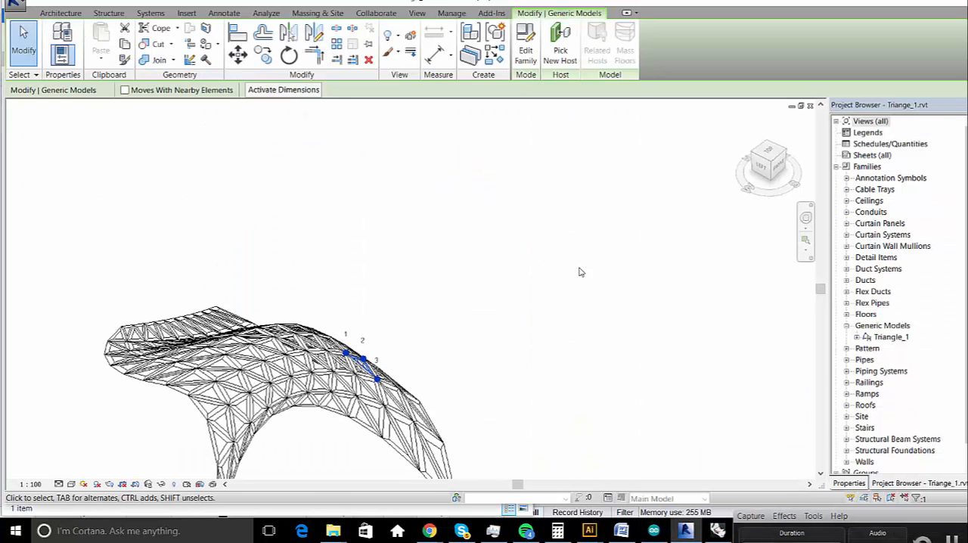
key("Escape")
left_click(233, 37)
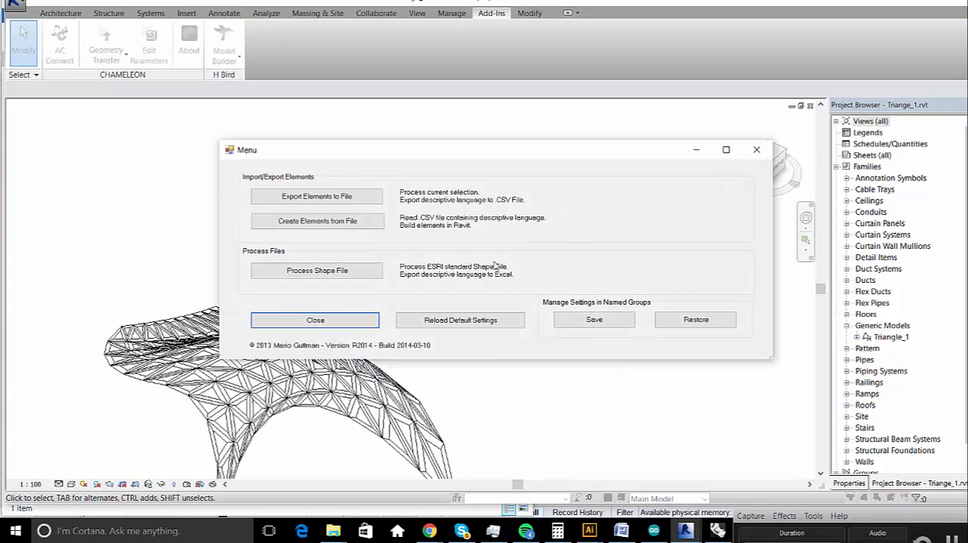
left_click(335, 222)
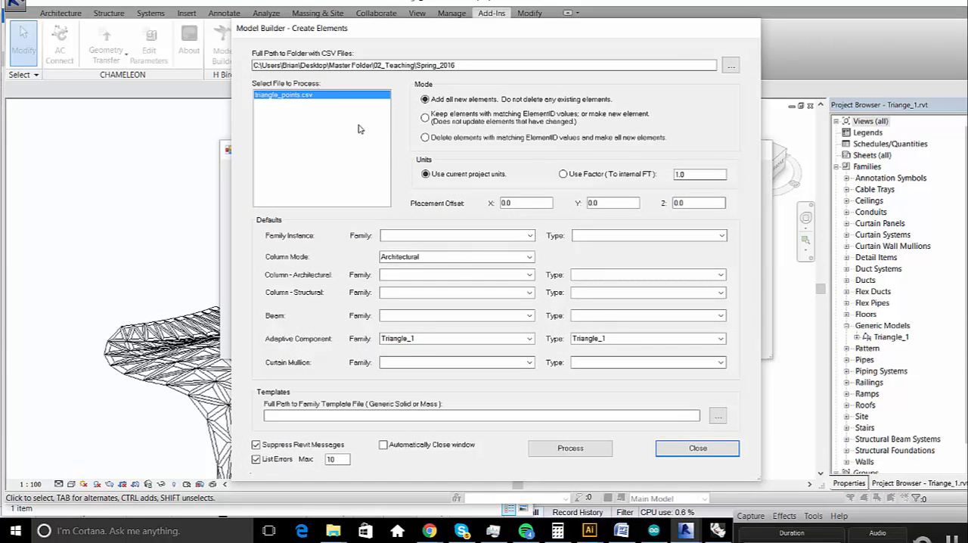
left_click(425, 118)
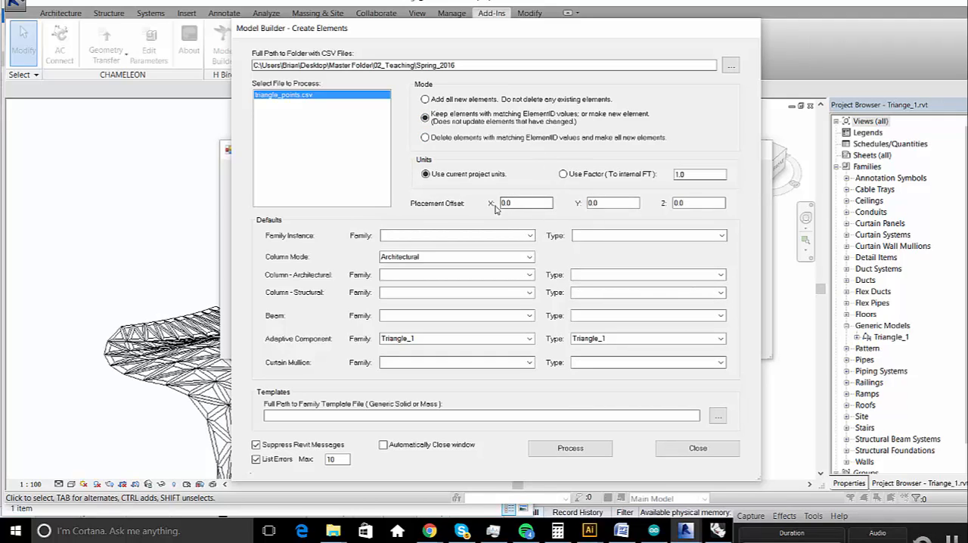
left_click(584, 454)
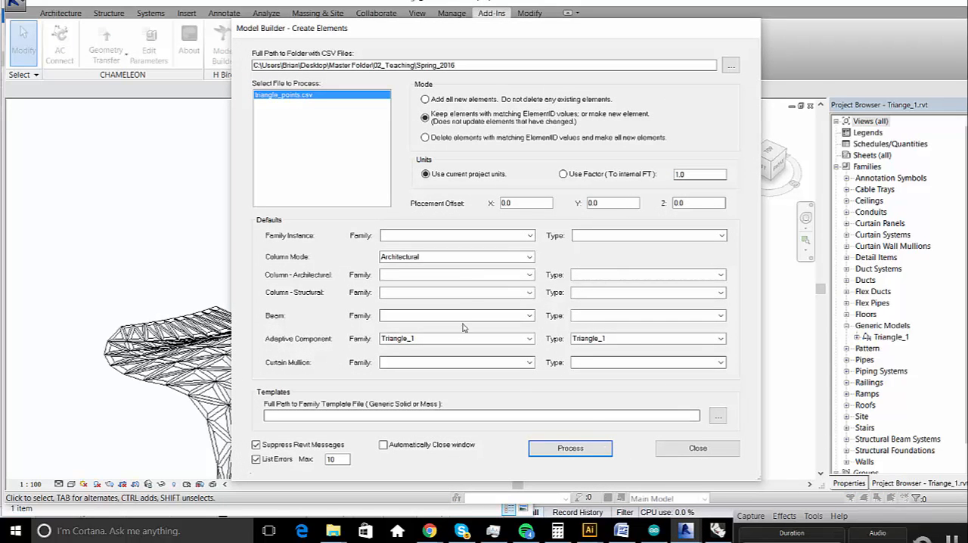
- Process triangle_points.csv again, deleting elements with matching ElementID values and making all new ones, and close the Create Elements dialog
left_click(437, 138)
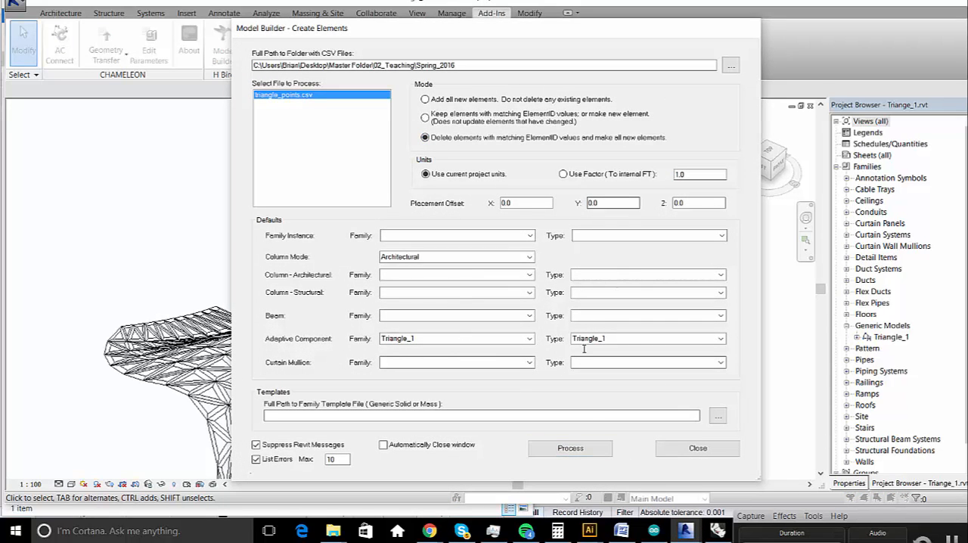
left_click(584, 449)
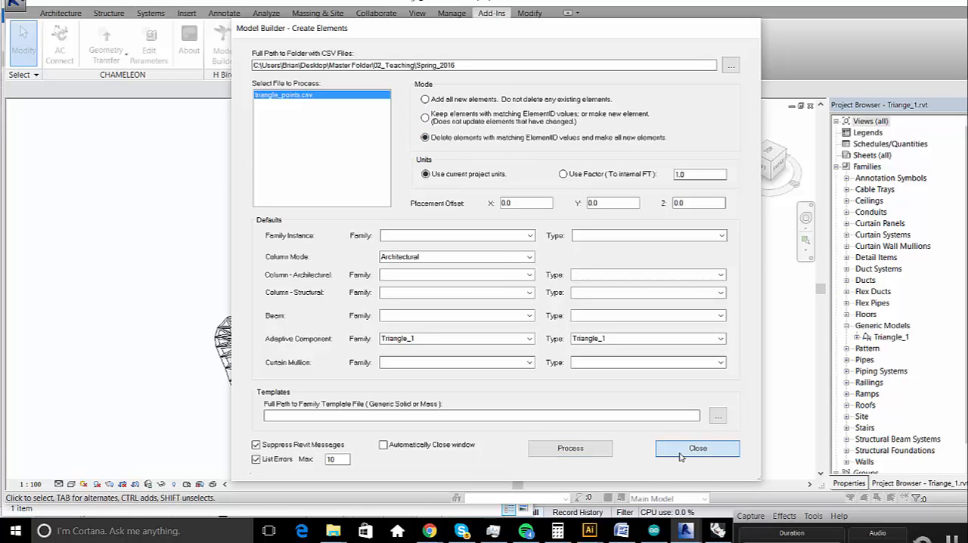
left_click(693, 448)
- Examine the rebuilt triangular panels in Revit, selecting all of them and viewing the structure from several sides
left_click_drag(465, 253, 137, 461)
right_click(214, 284)
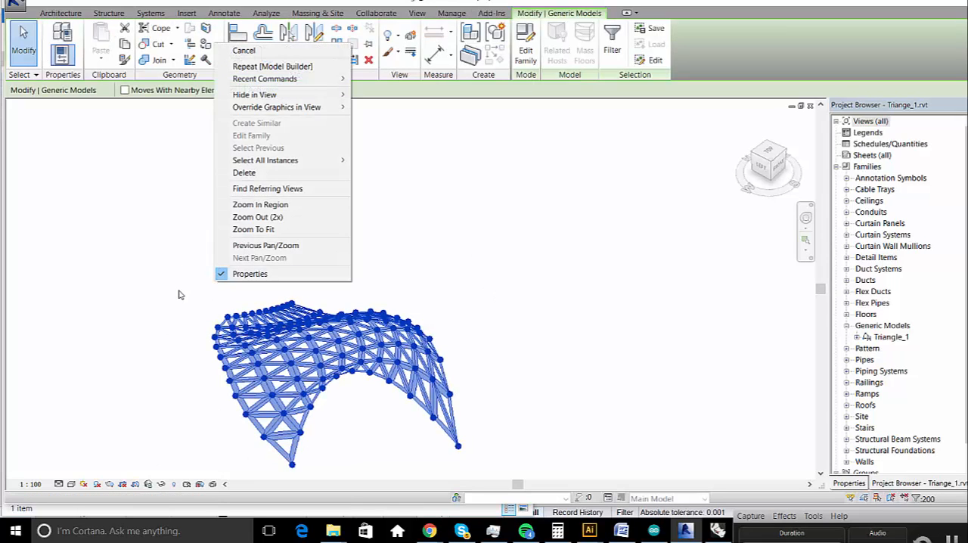
left_click(181, 294)
right_click(234, 293)
left_click(229, 314)
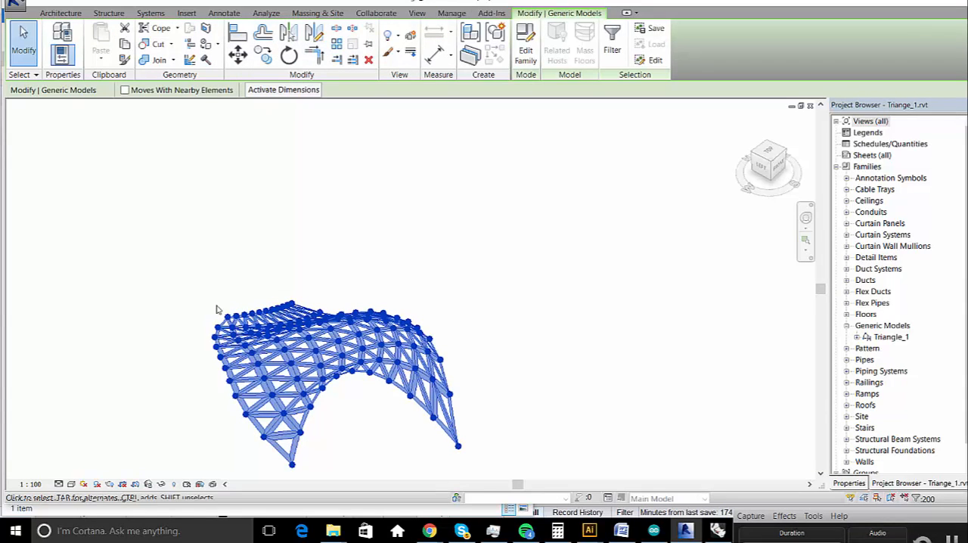
middle_click_drag(301, 331, 535, 373, "shift")
left_click(478, 372)
scroll(307, 329, "up", 1)
scroll(307, 328, "up", 2)
middle_click_drag(307, 328, 393, 325, "shift")
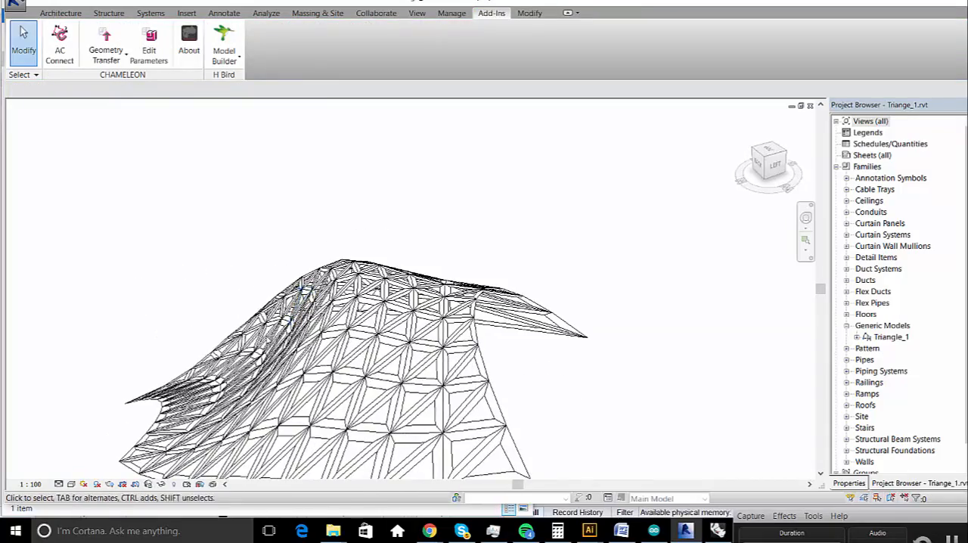
middle_click_drag(309, 229, 397, 293, "shift")
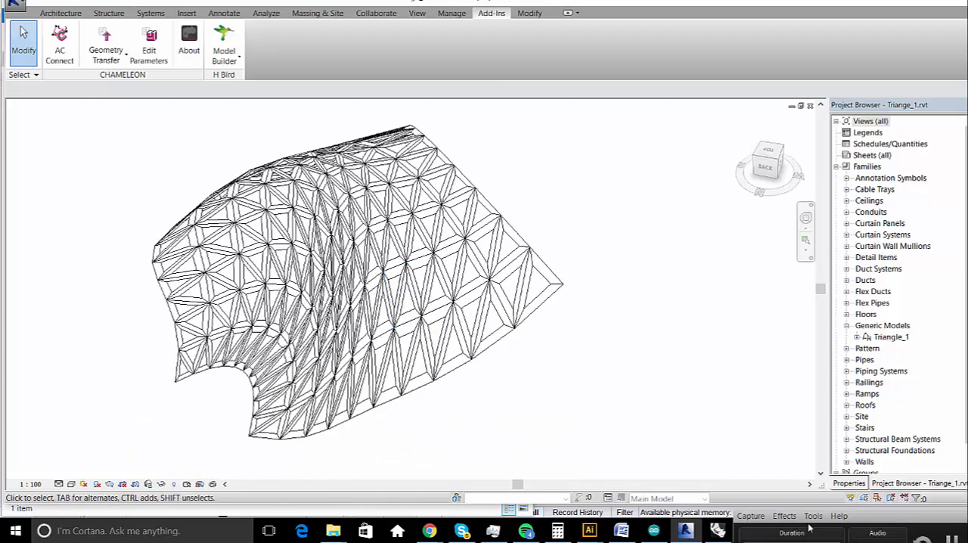
- Switch to Grasshopper and add a Hummingbird Walls component below the AdapComps component
left_click(717, 531)
scroll(789, 225, "down", 4)
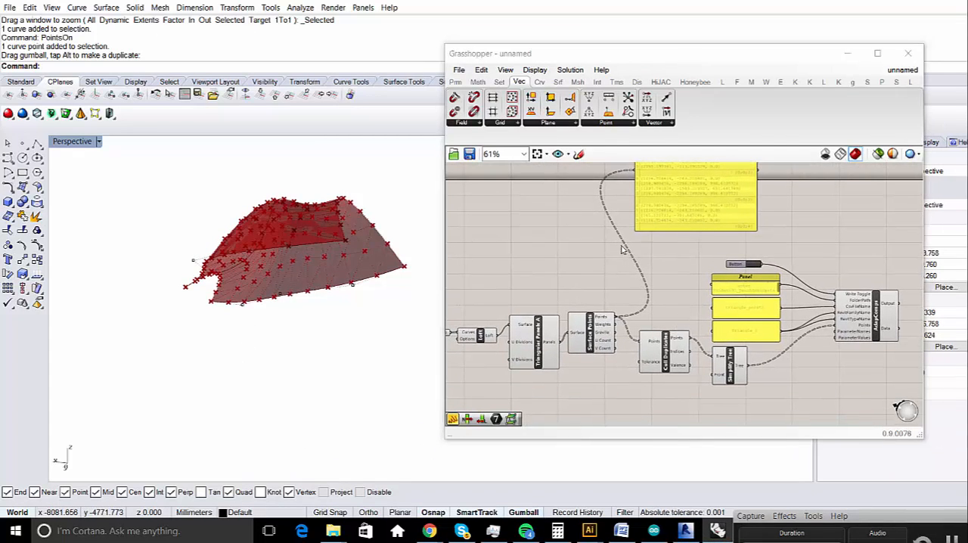
left_click(781, 81)
left_click(534, 136)
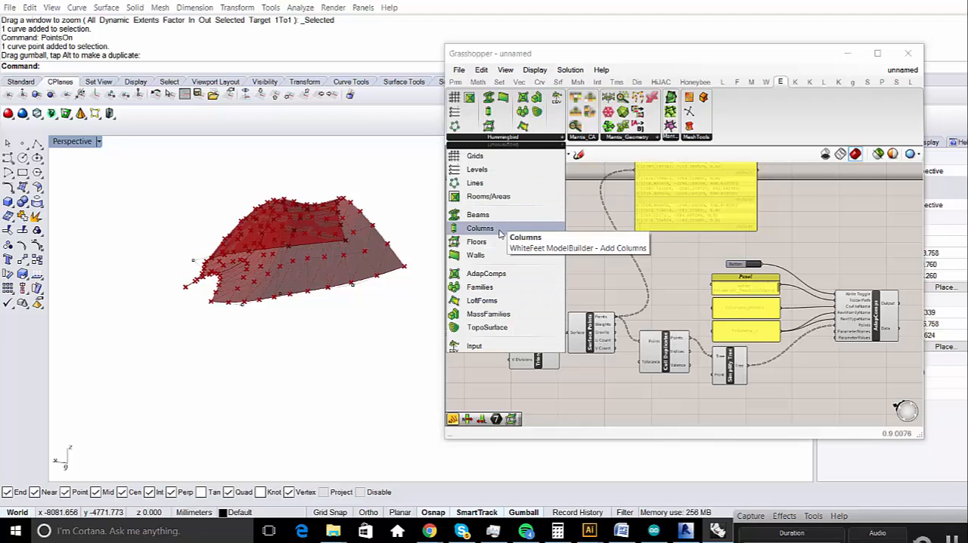
left_click(484, 255)
scroll(468, 225, "down", 3)
scroll(672, 314, "up", 5)
left_click(705, 313)
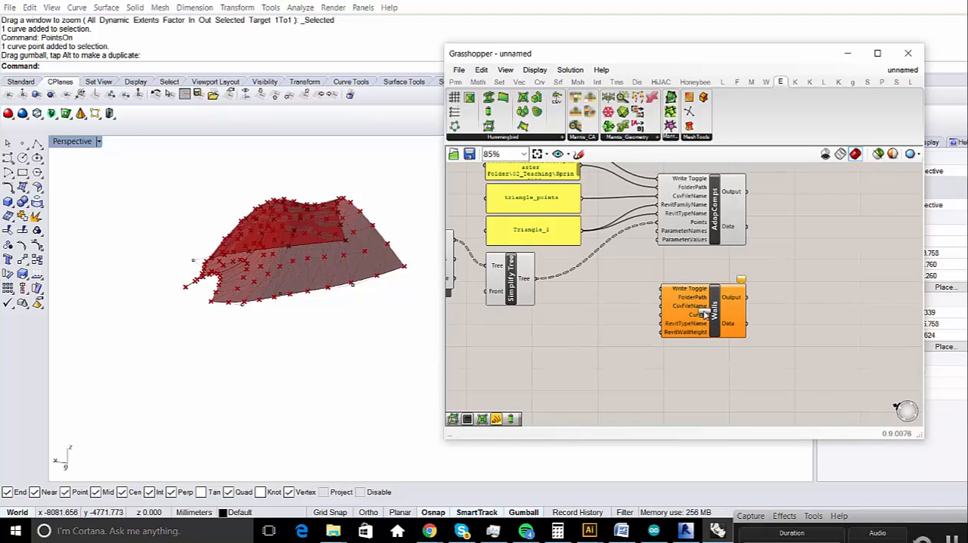
- Read the Walls component's Curves and RevitWallHeight input descriptions and arrange Walls closely beneath AdapComps
scroll(705, 313, "up", 2)
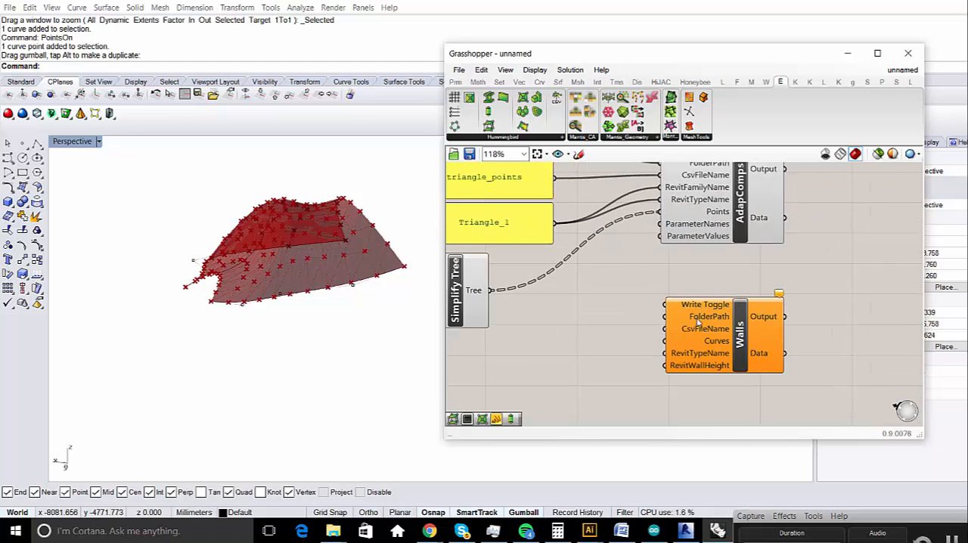
mouse_move(723, 345)
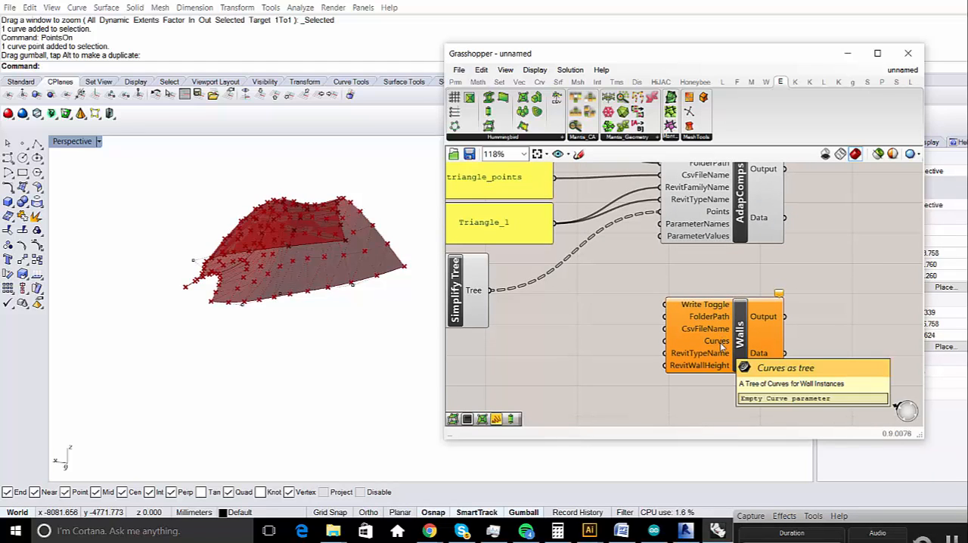
left_click_drag(732, 203, 728, 224)
mouse_move(722, 344)
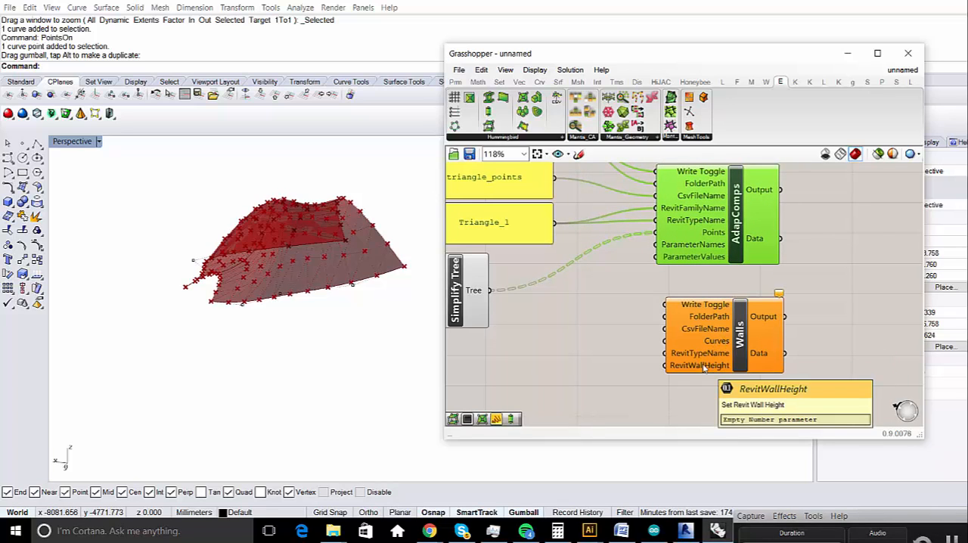
left_click_drag(741, 342, 736, 314)
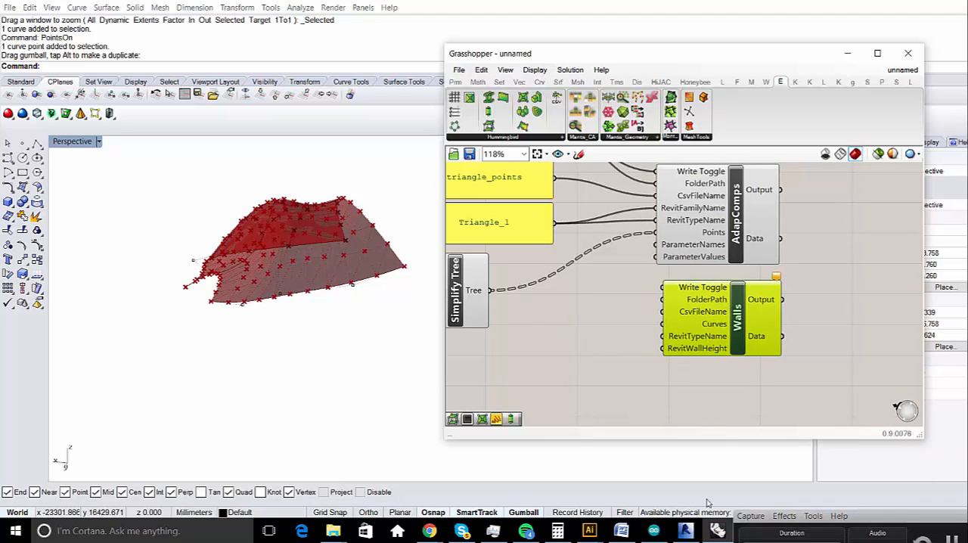
- Switch to Revit to view Model Builder's Create Elements defaults, close it without processing, and return to Grasshopper
left_click(685, 531)
left_click(224, 38)
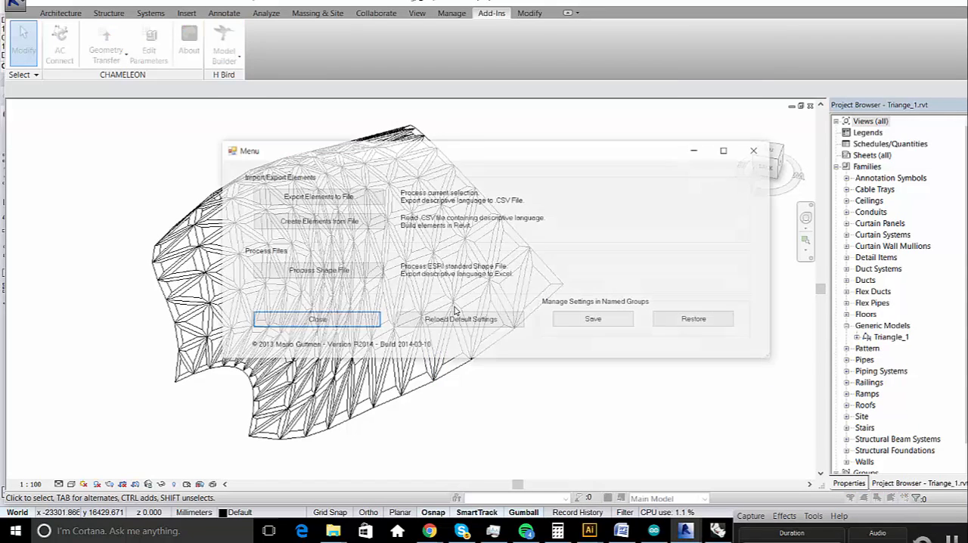
left_click(336, 221)
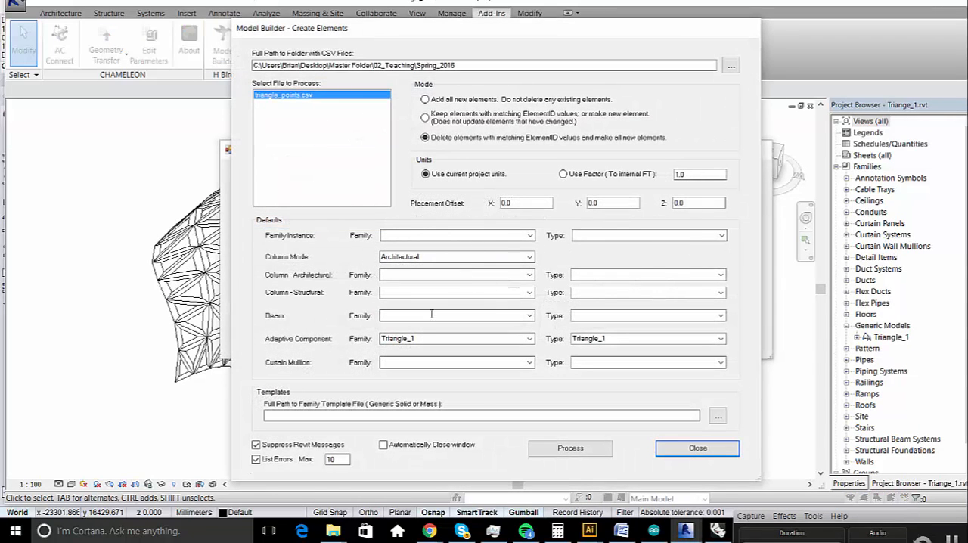
left_click(697, 447)
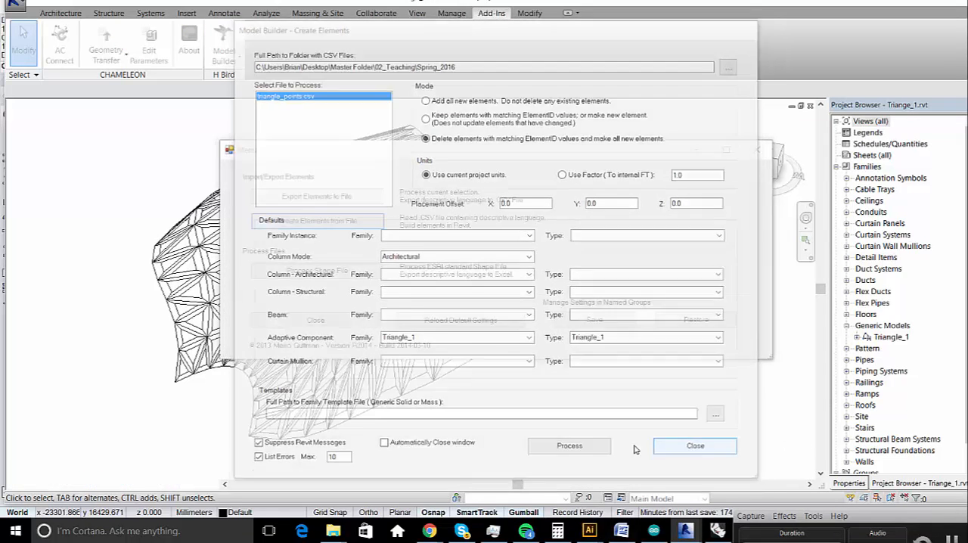
left_click(715, 531)
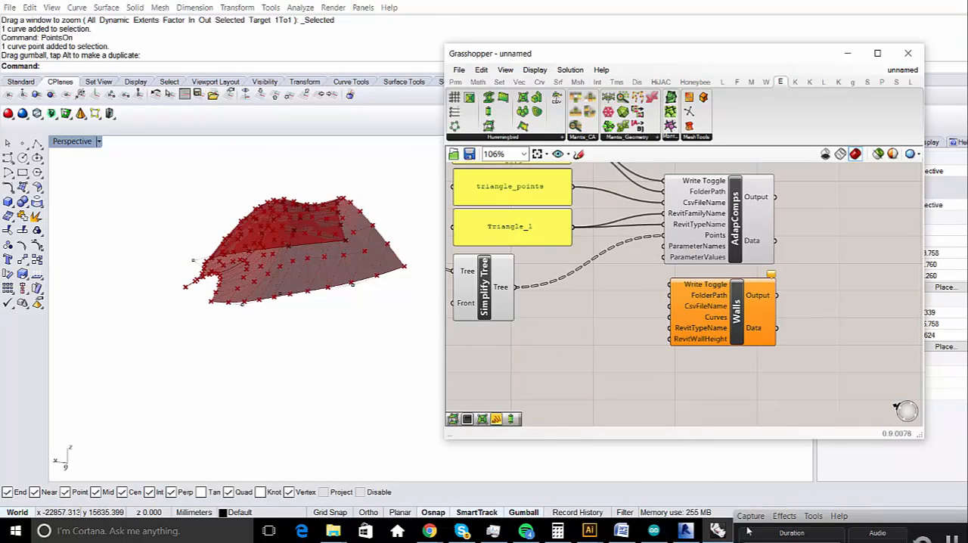